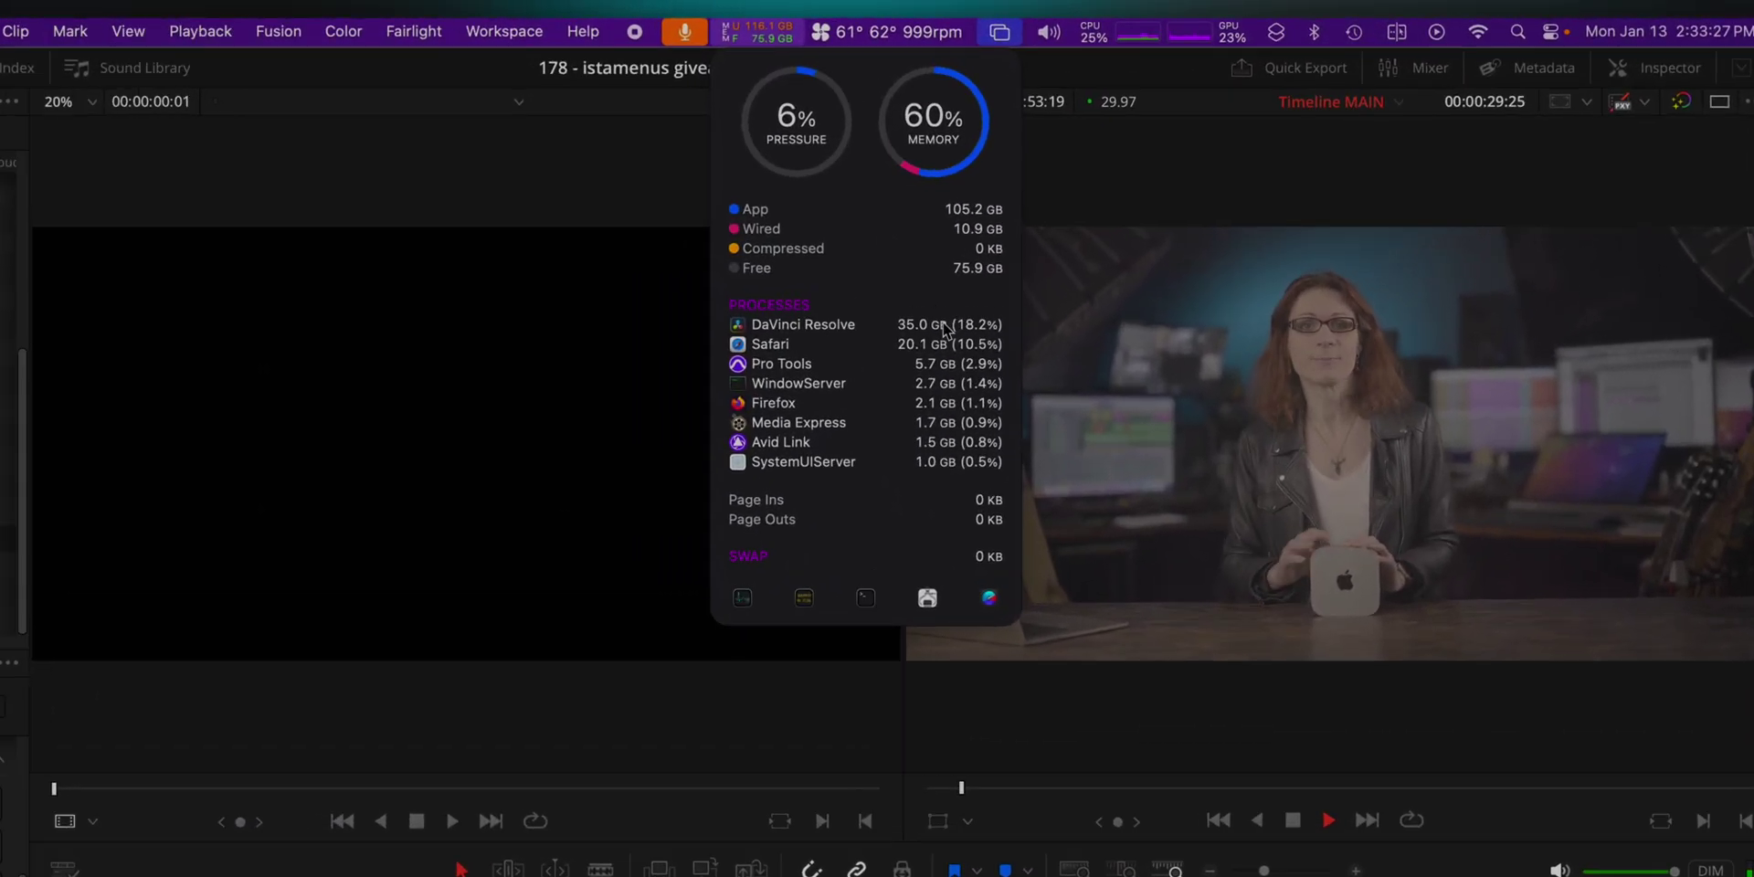
Step: Review the memory, CPU and GPU, and temperature and fan details in the iStat Menus monitors
mouse_move(894, 135)
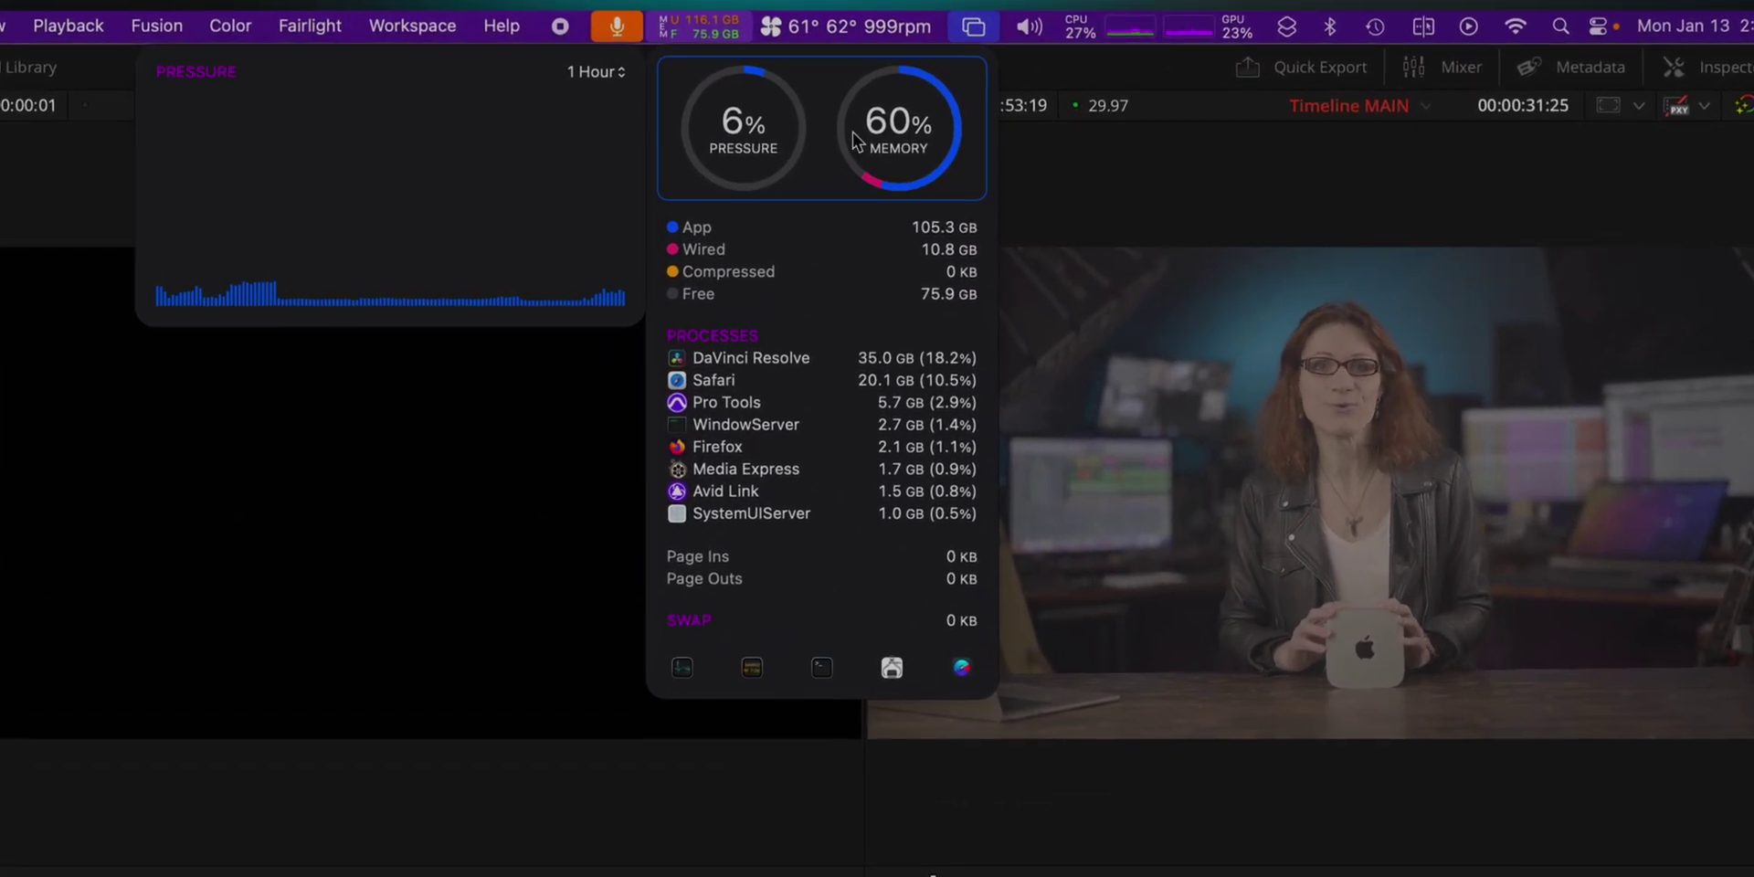
left_click(1118, 91)
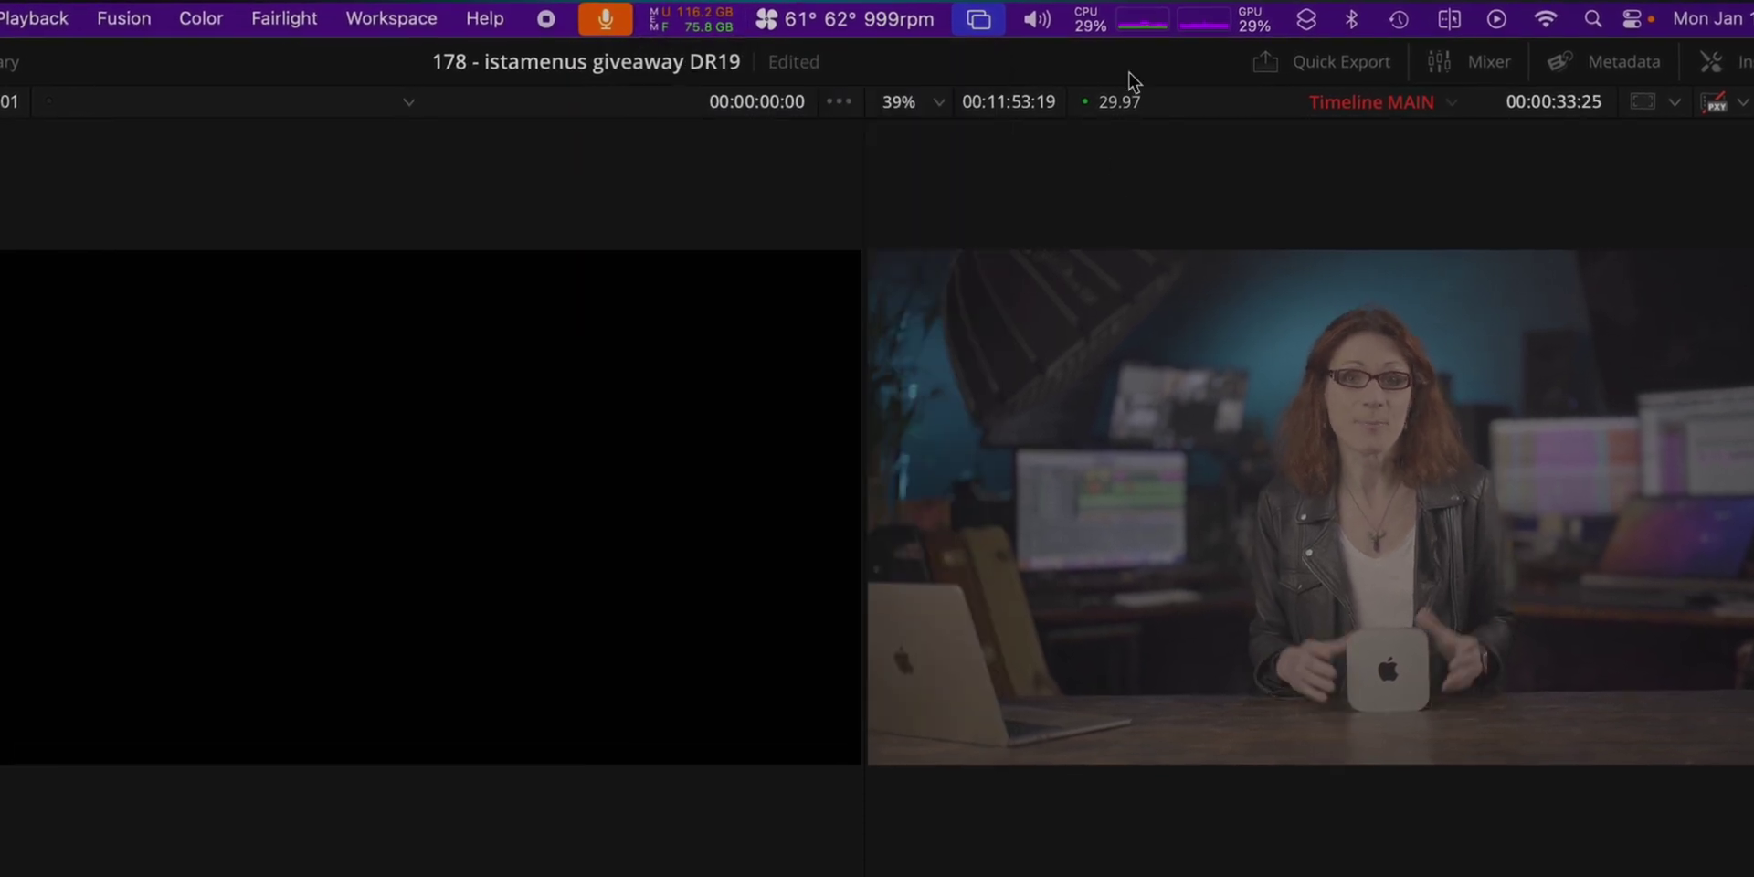
left_click(1134, 20)
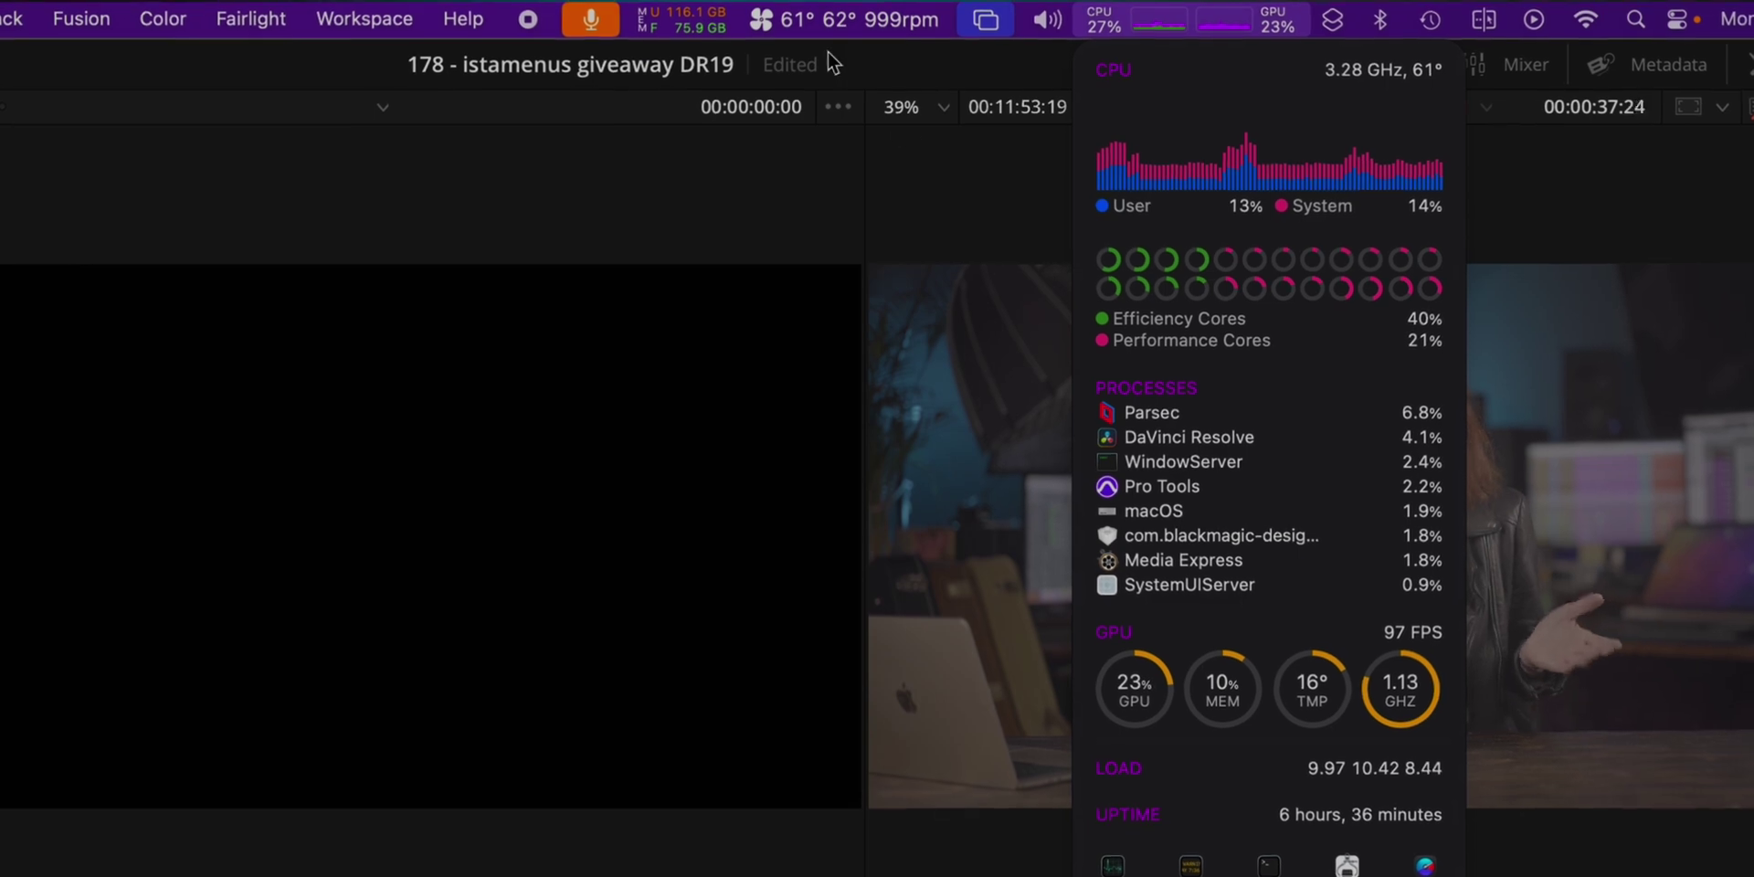
left_click(836, 18)
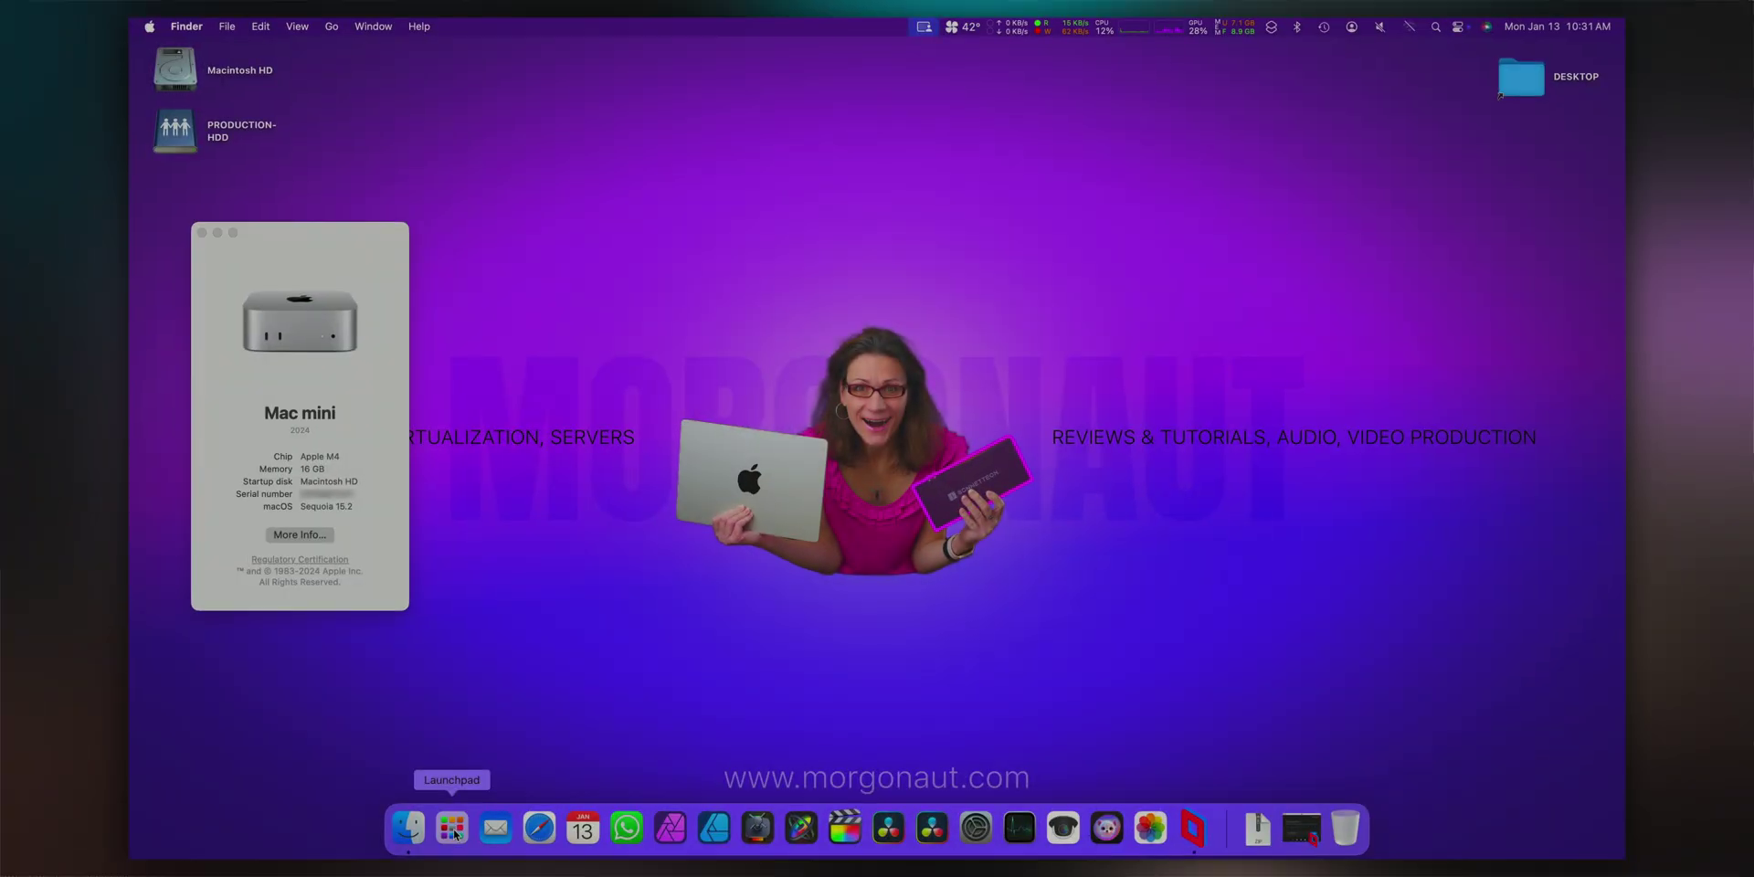
Step: Search the installed apps for "activi" and open Activity Monitor
left_click(455, 833)
type("activi")
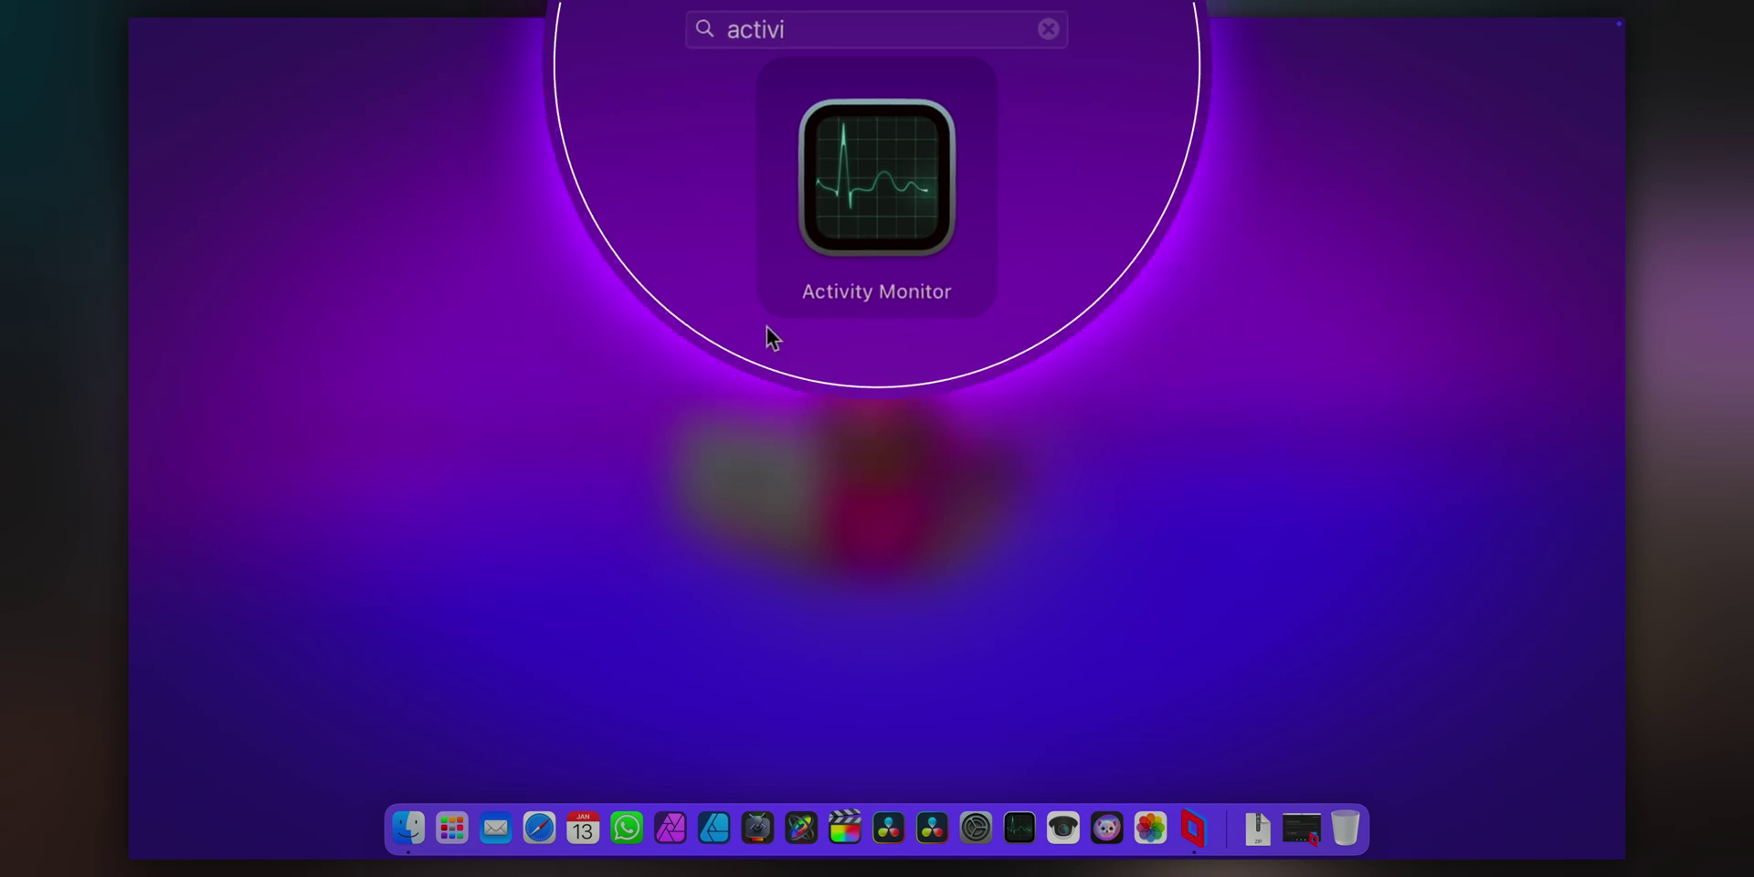
left_click(910, 129)
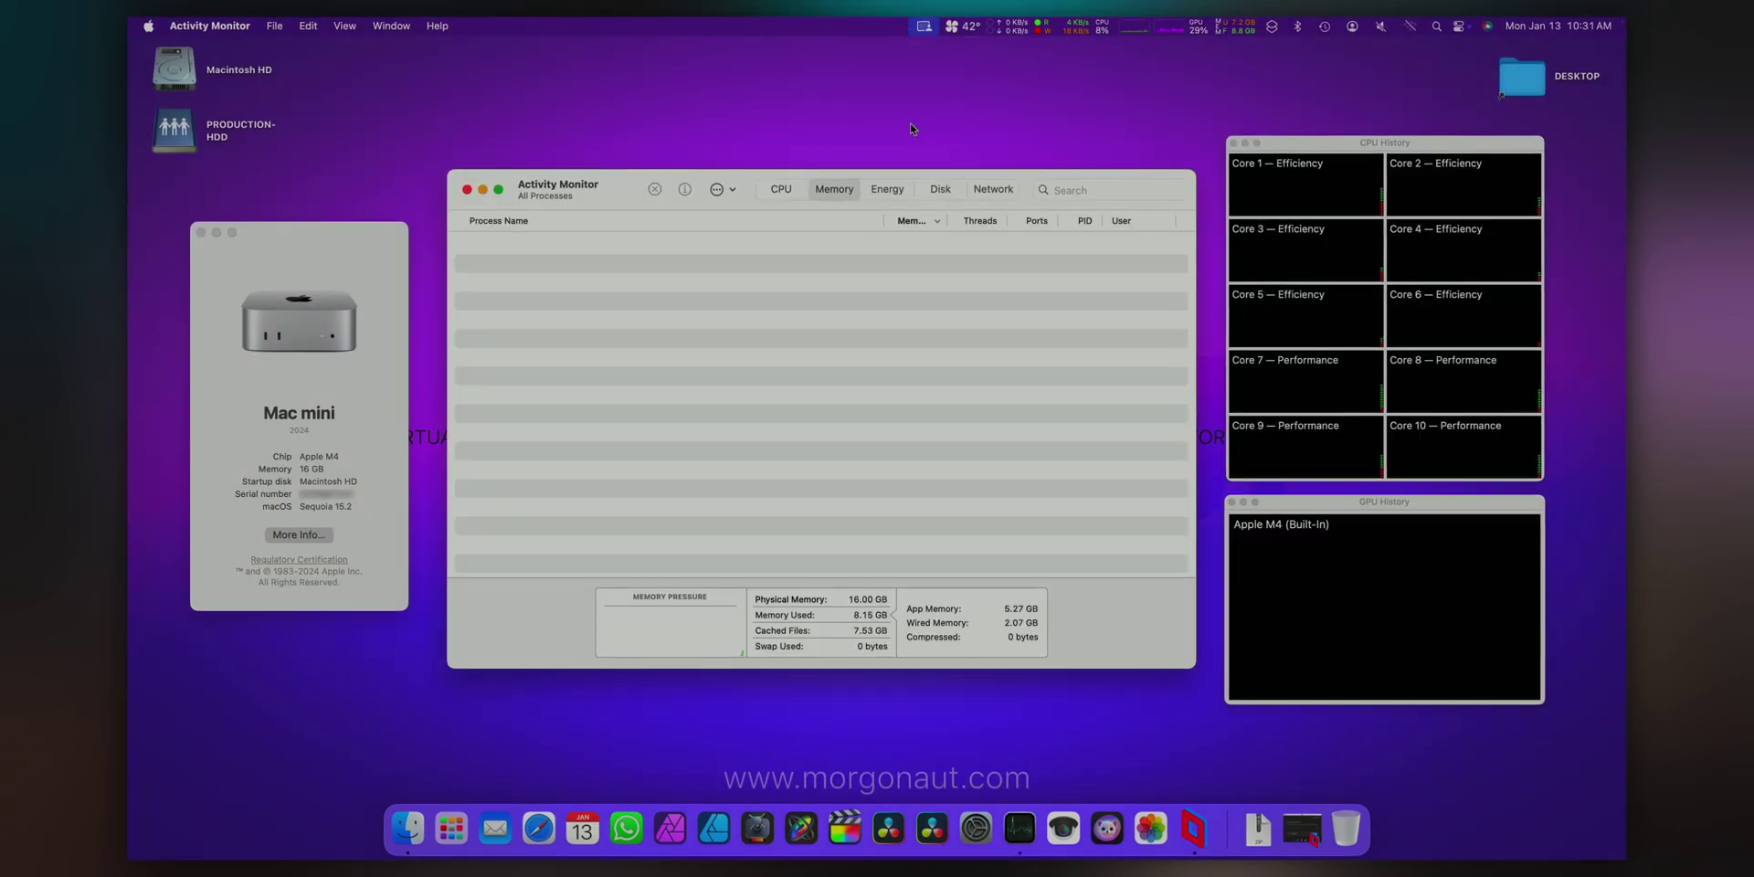
Step: Review the CPU processes sorted by % CPU and by % GPU, as well as the memory usage
left_click(777, 186)
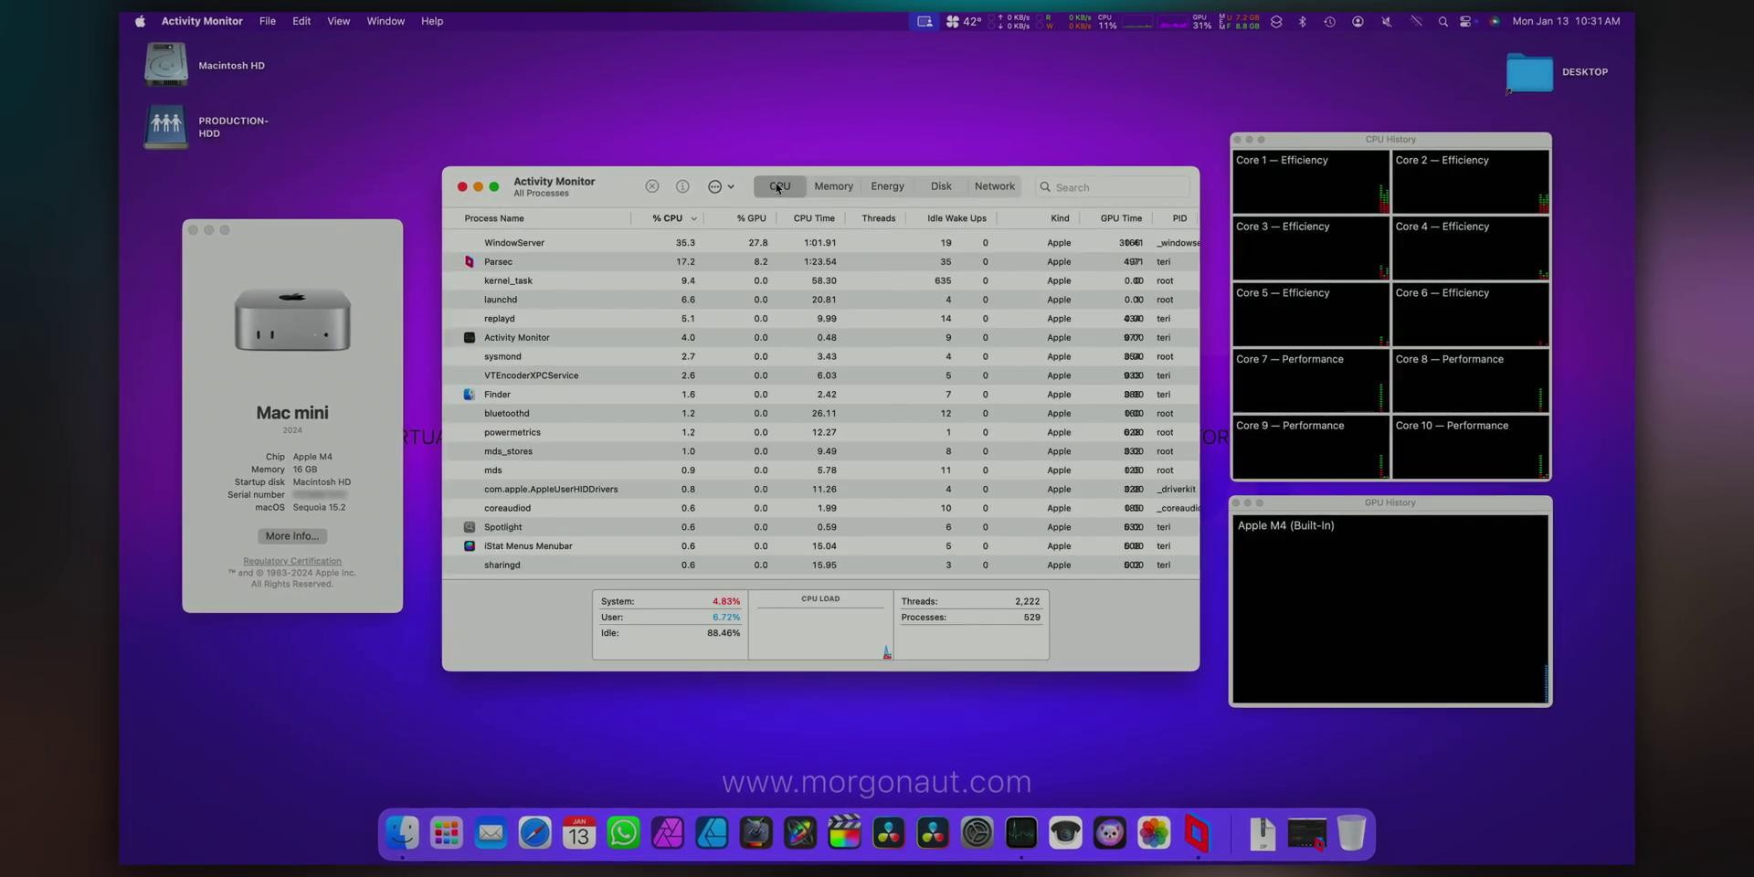
left_click(674, 219)
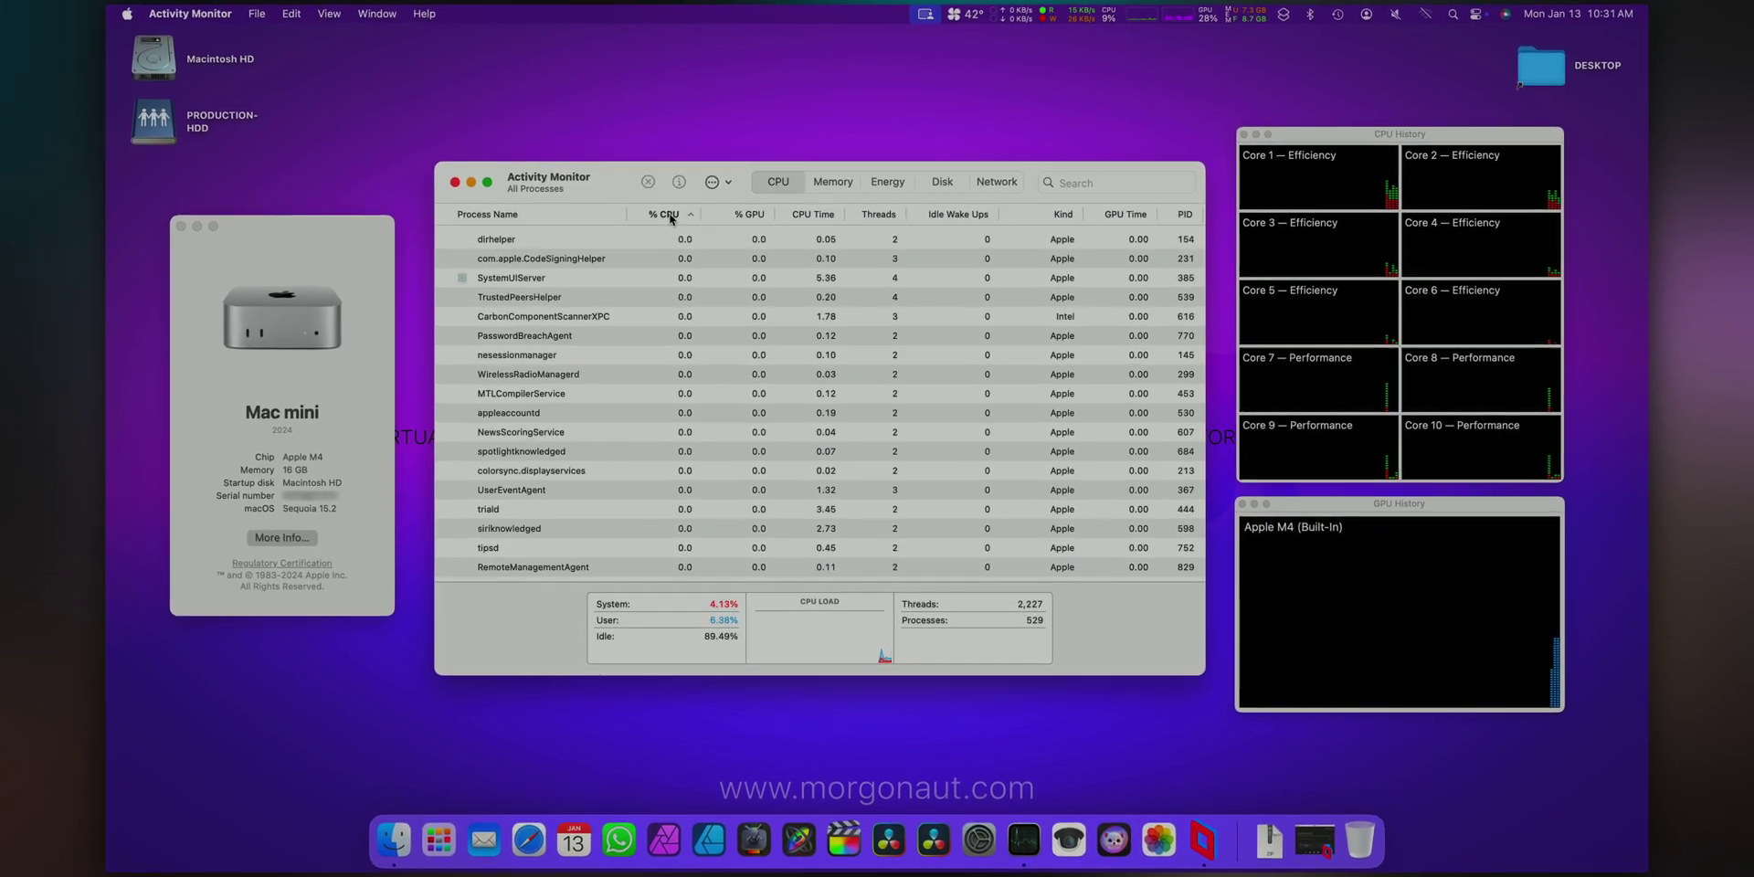
left_click(749, 213)
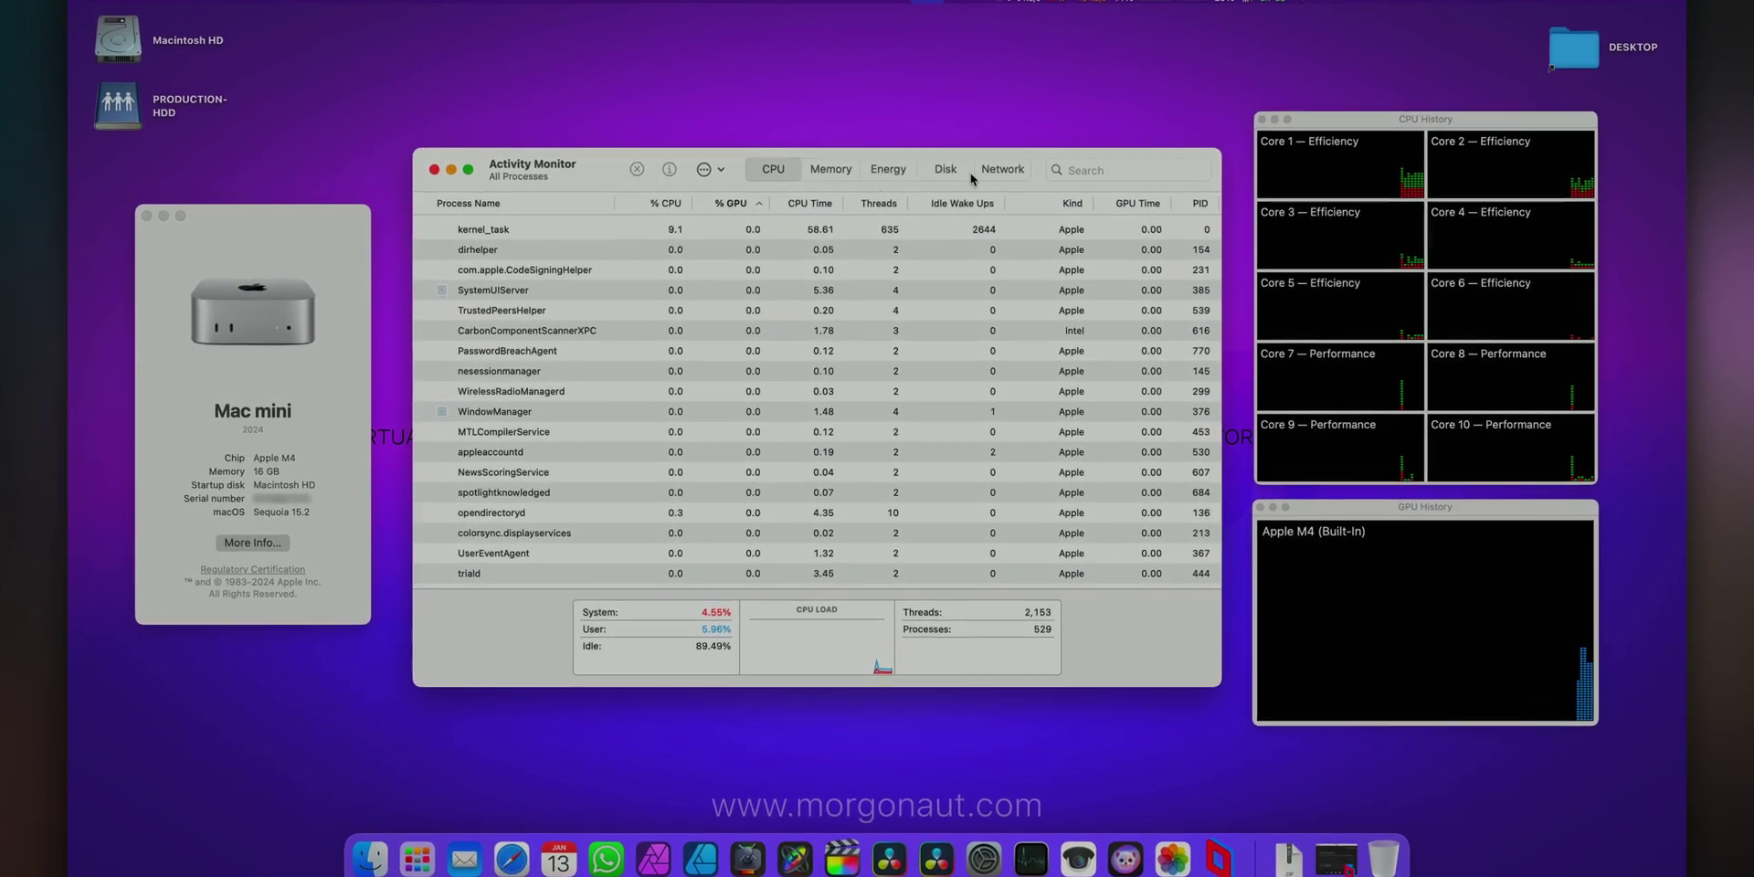
left_click(842, 171)
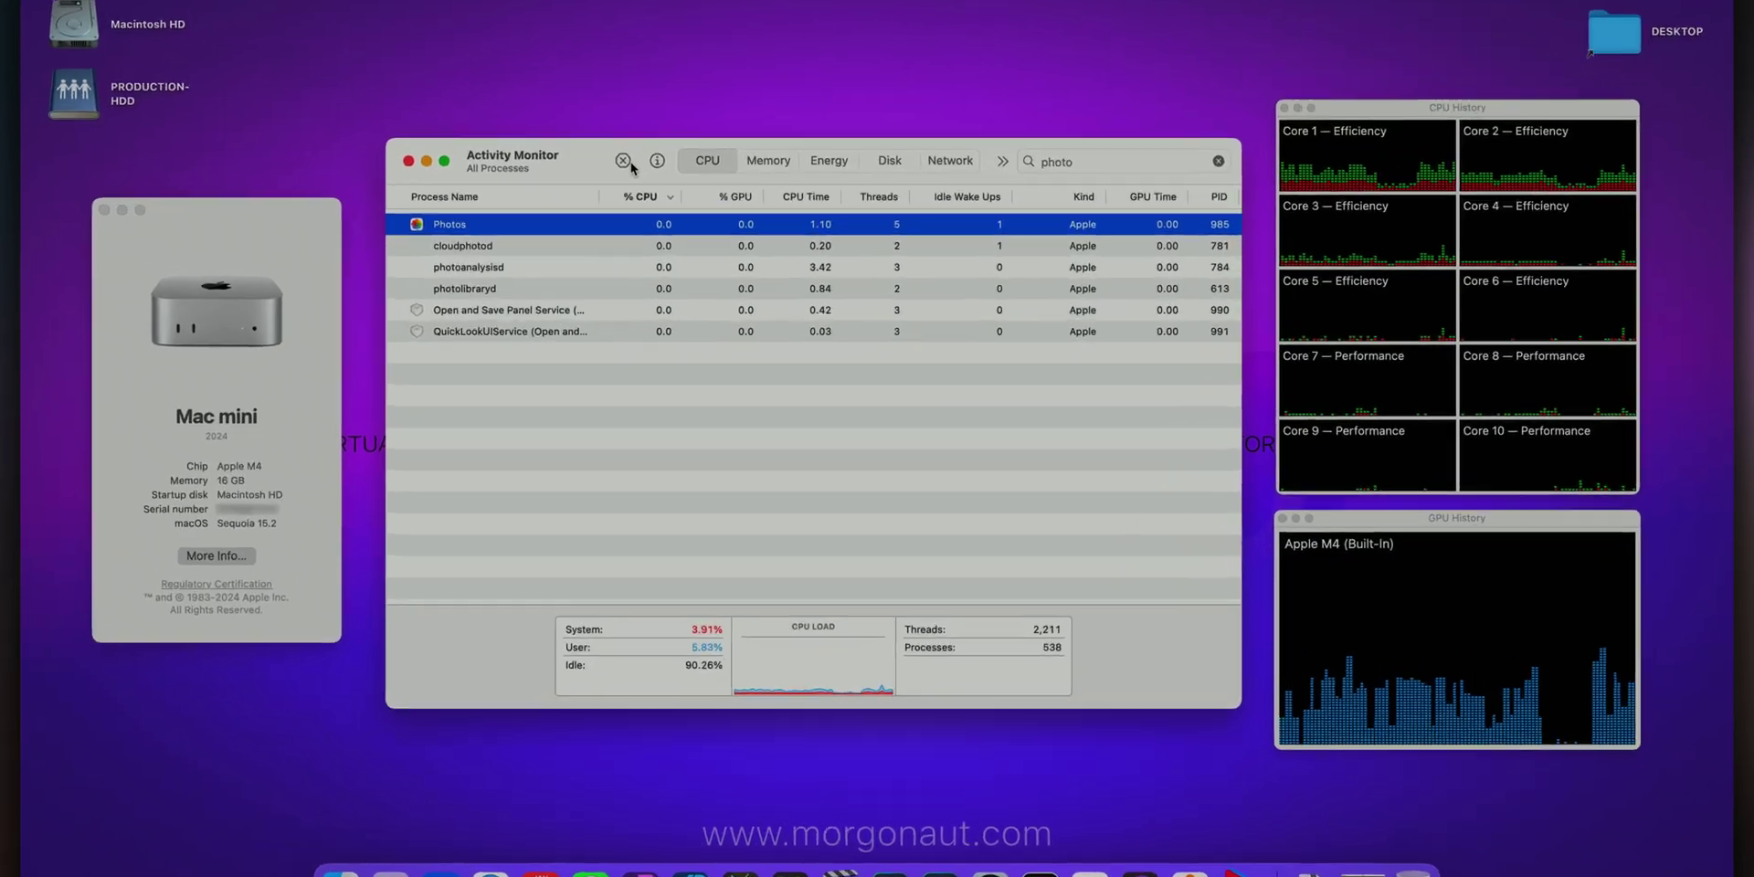
Step: Force quit the Photos process in Activity Monitor
left_click(652, 187)
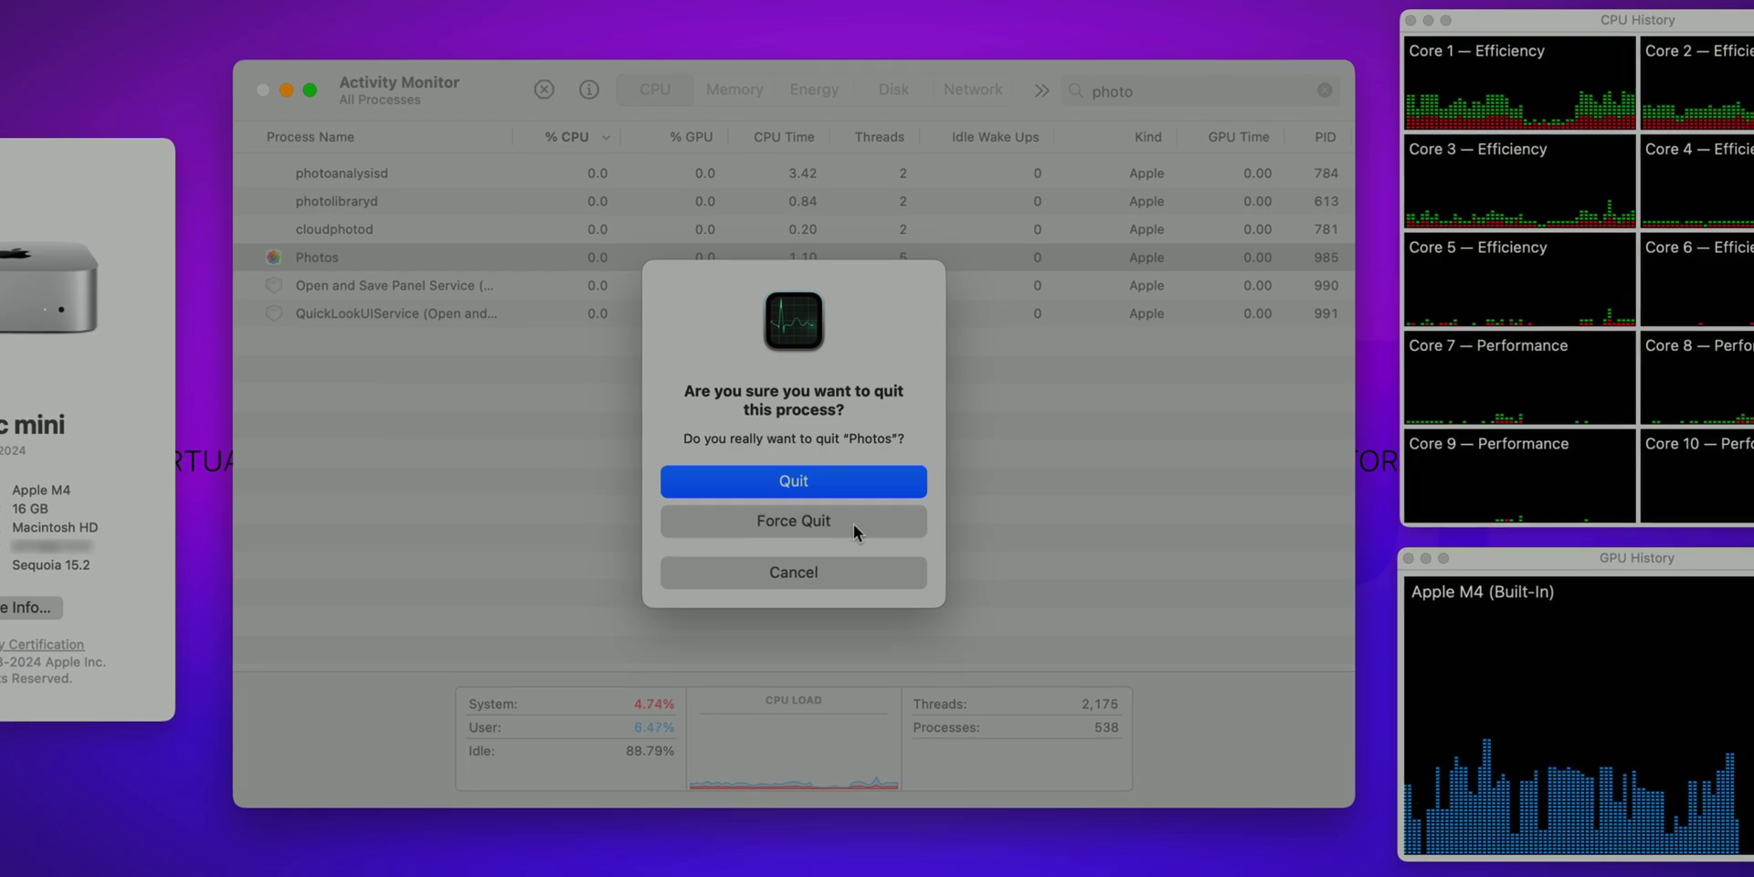
left_click(836, 521)
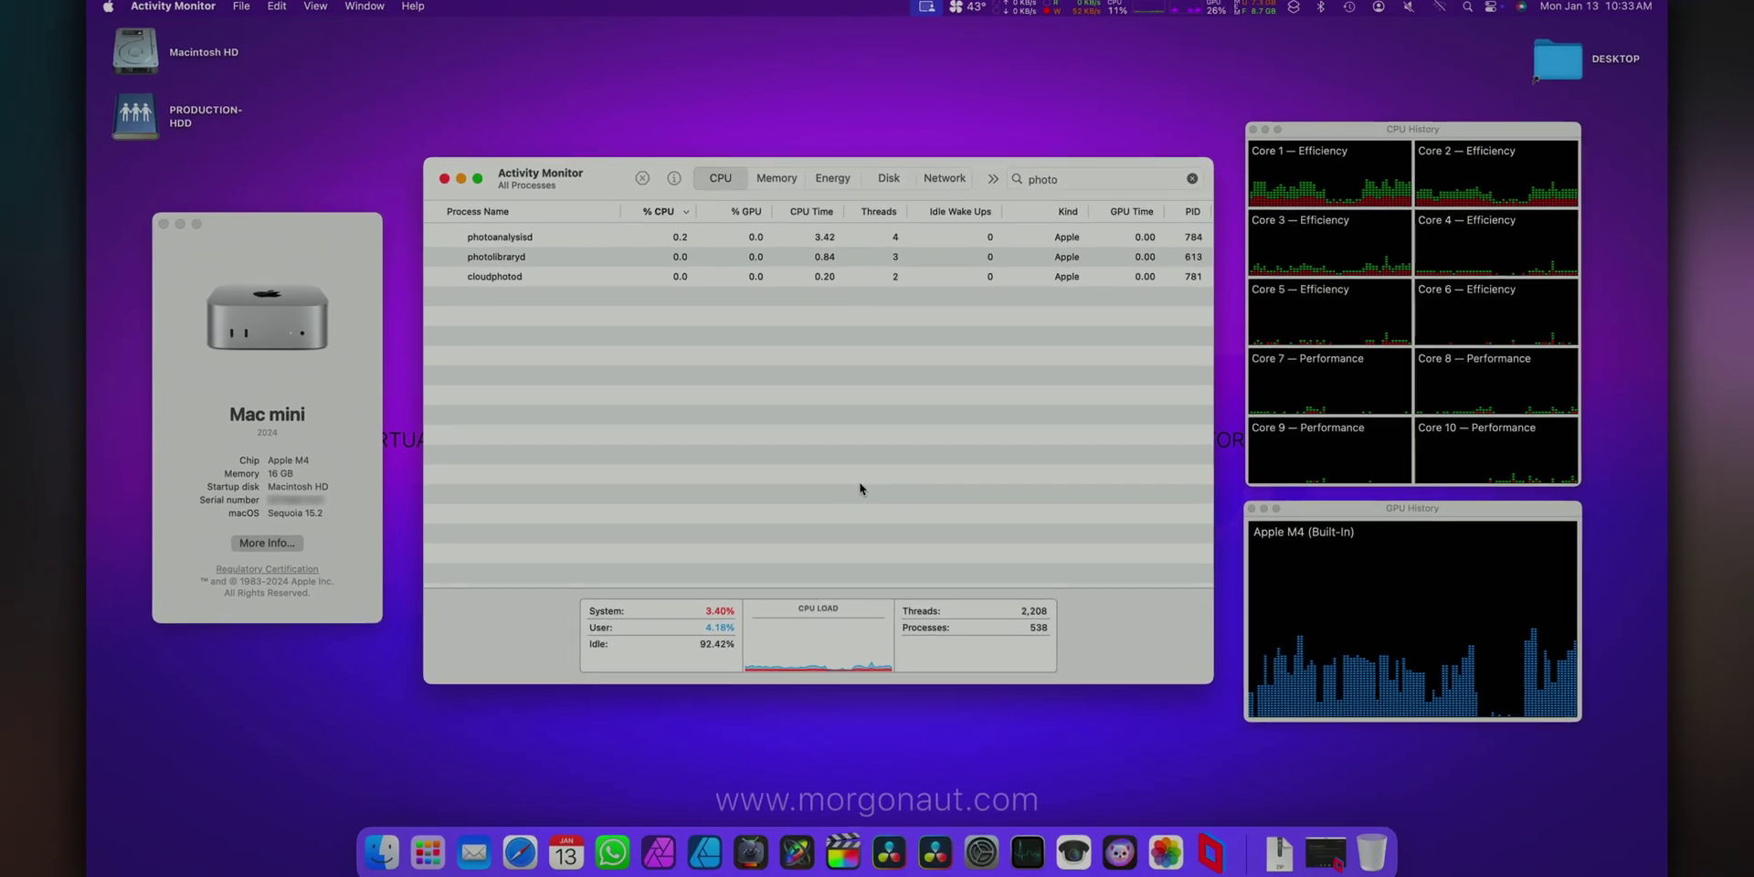
Step: Open MenuMeters through an app search for "meters" and move its window clear of the Mac mini information window
key("super+f")
type("ac")
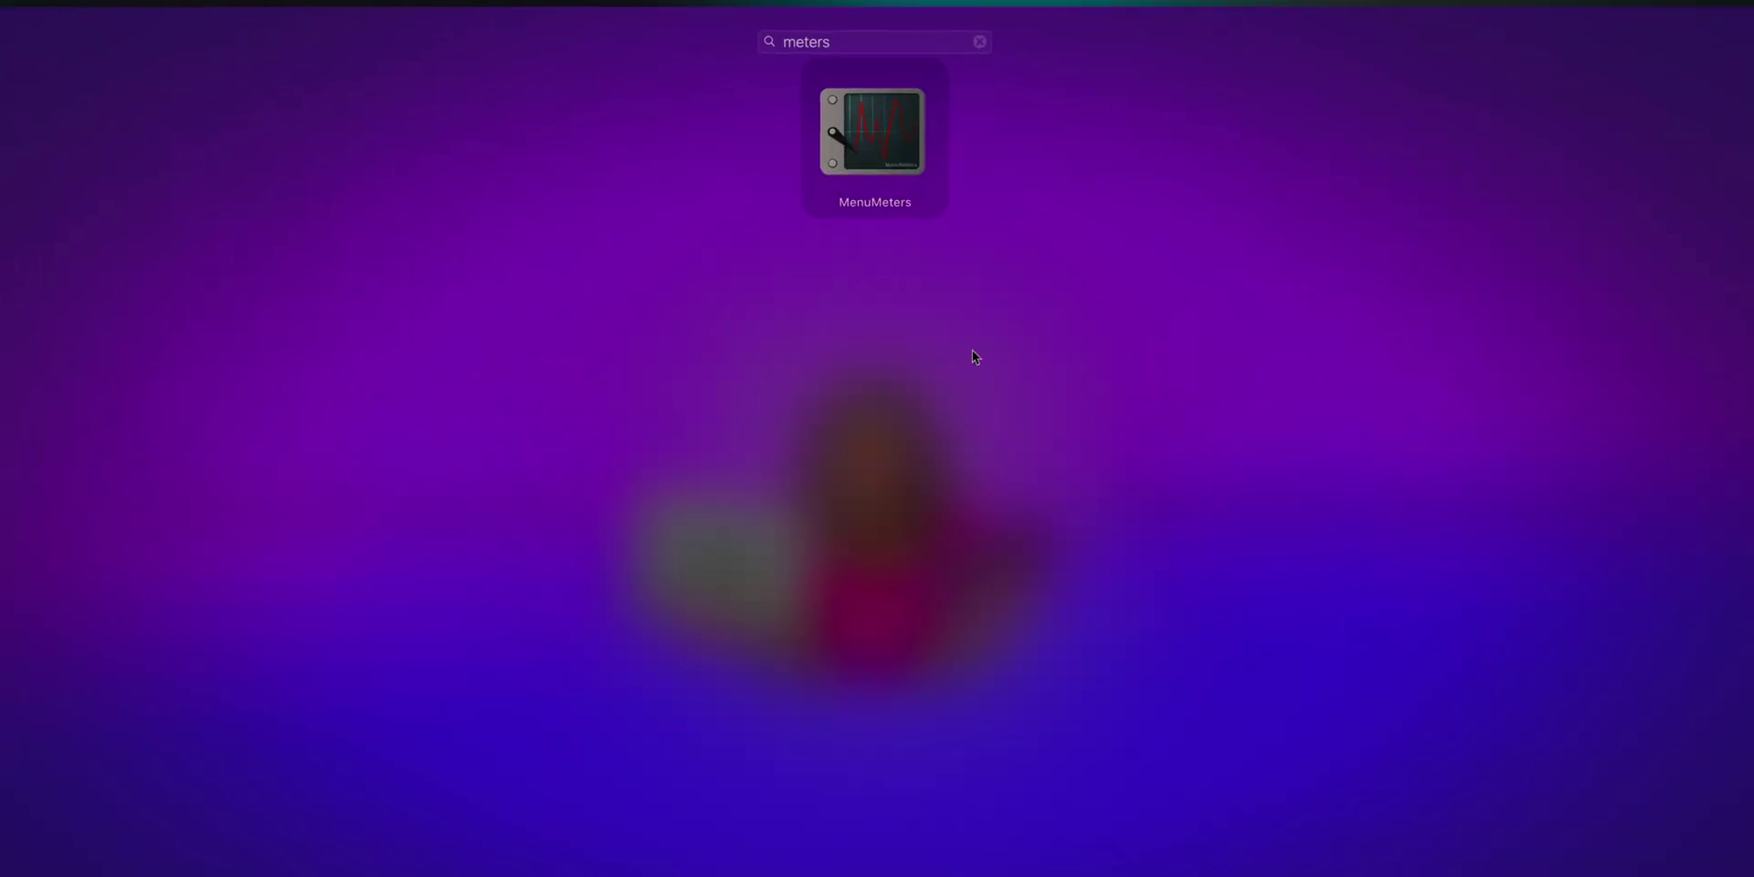
left_click(879, 134)
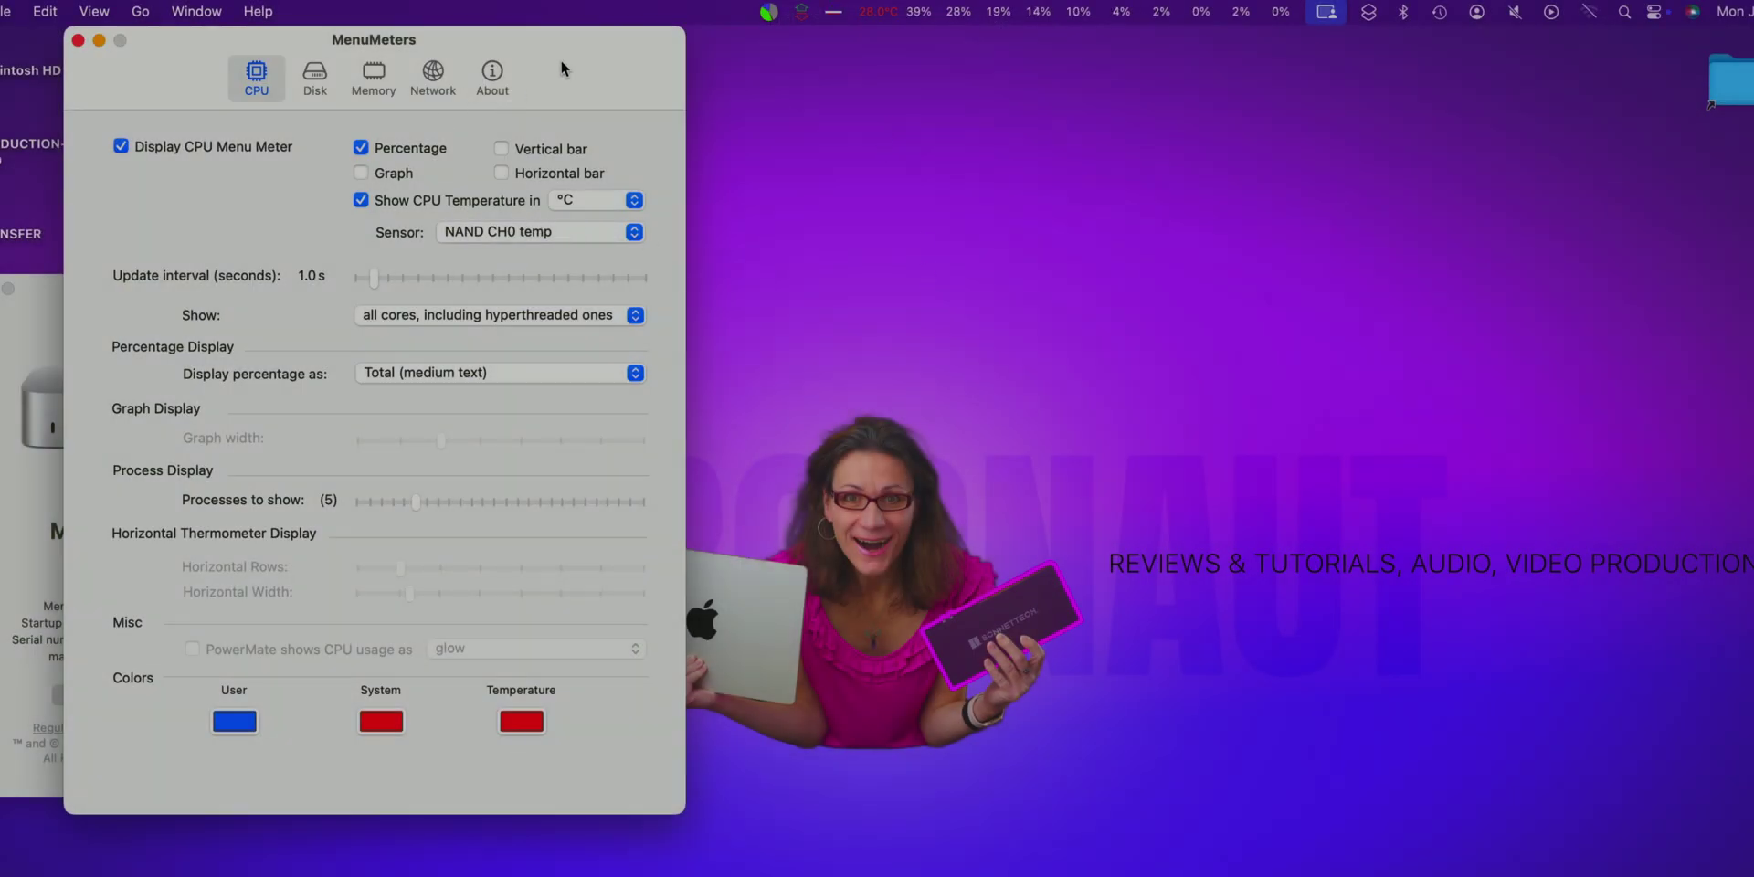
left_click_drag(561, 58, 1096, 132)
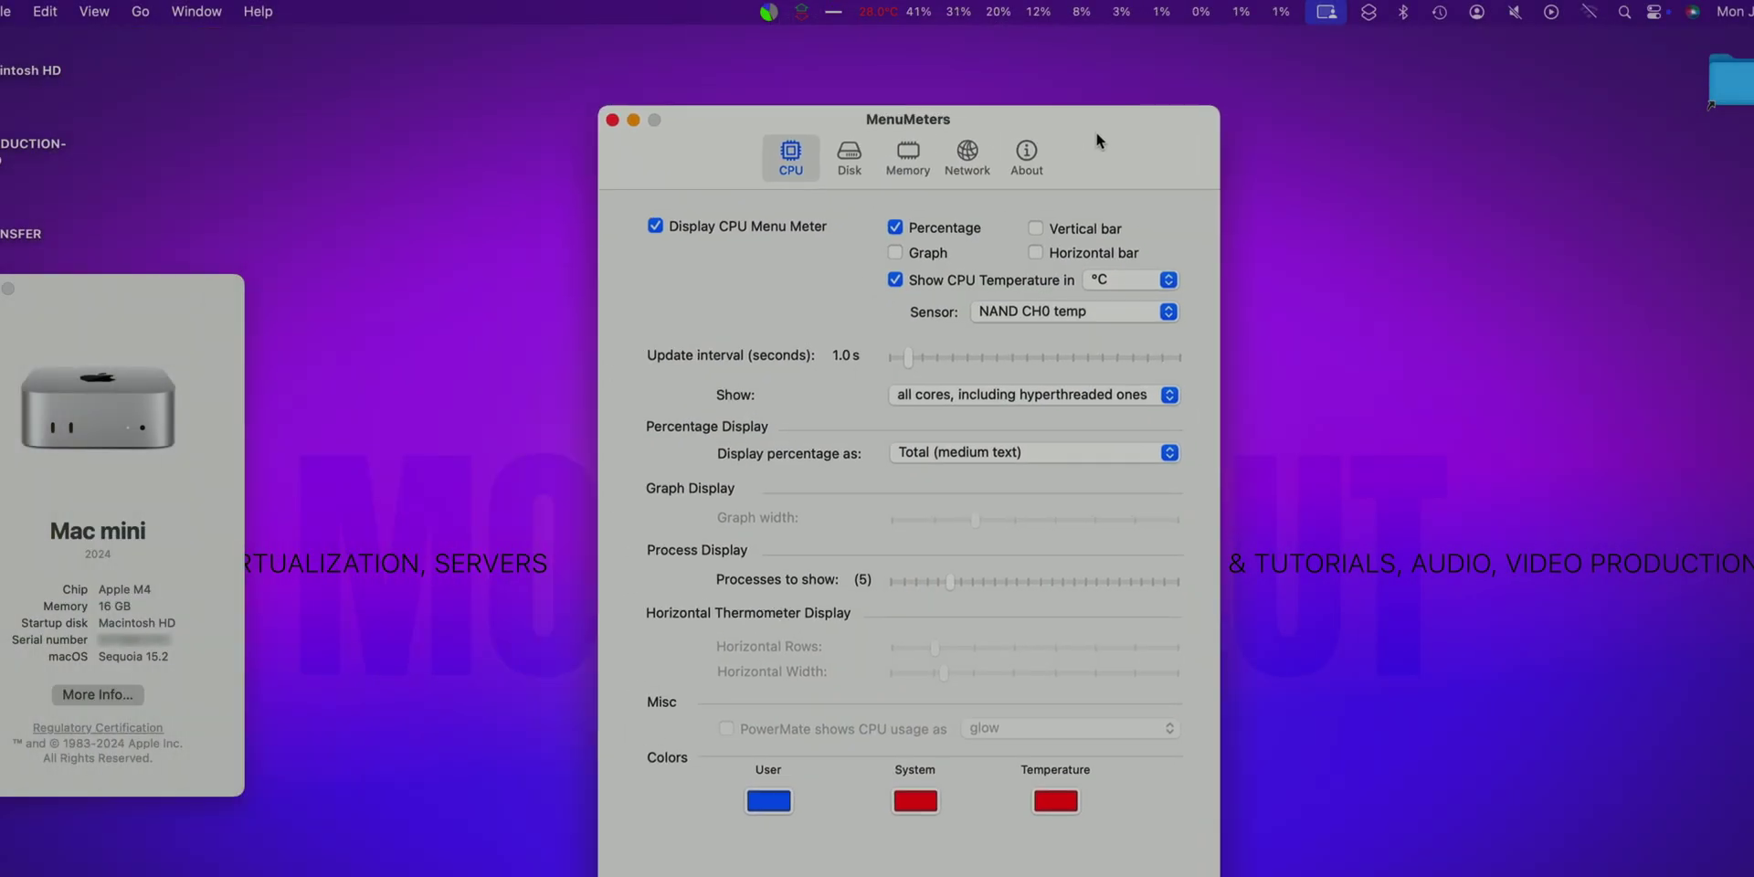
Step: Look through the Disk, Memory, Network and About pages of the MenuMeters preferences
left_click(858, 161)
left_click(907, 155)
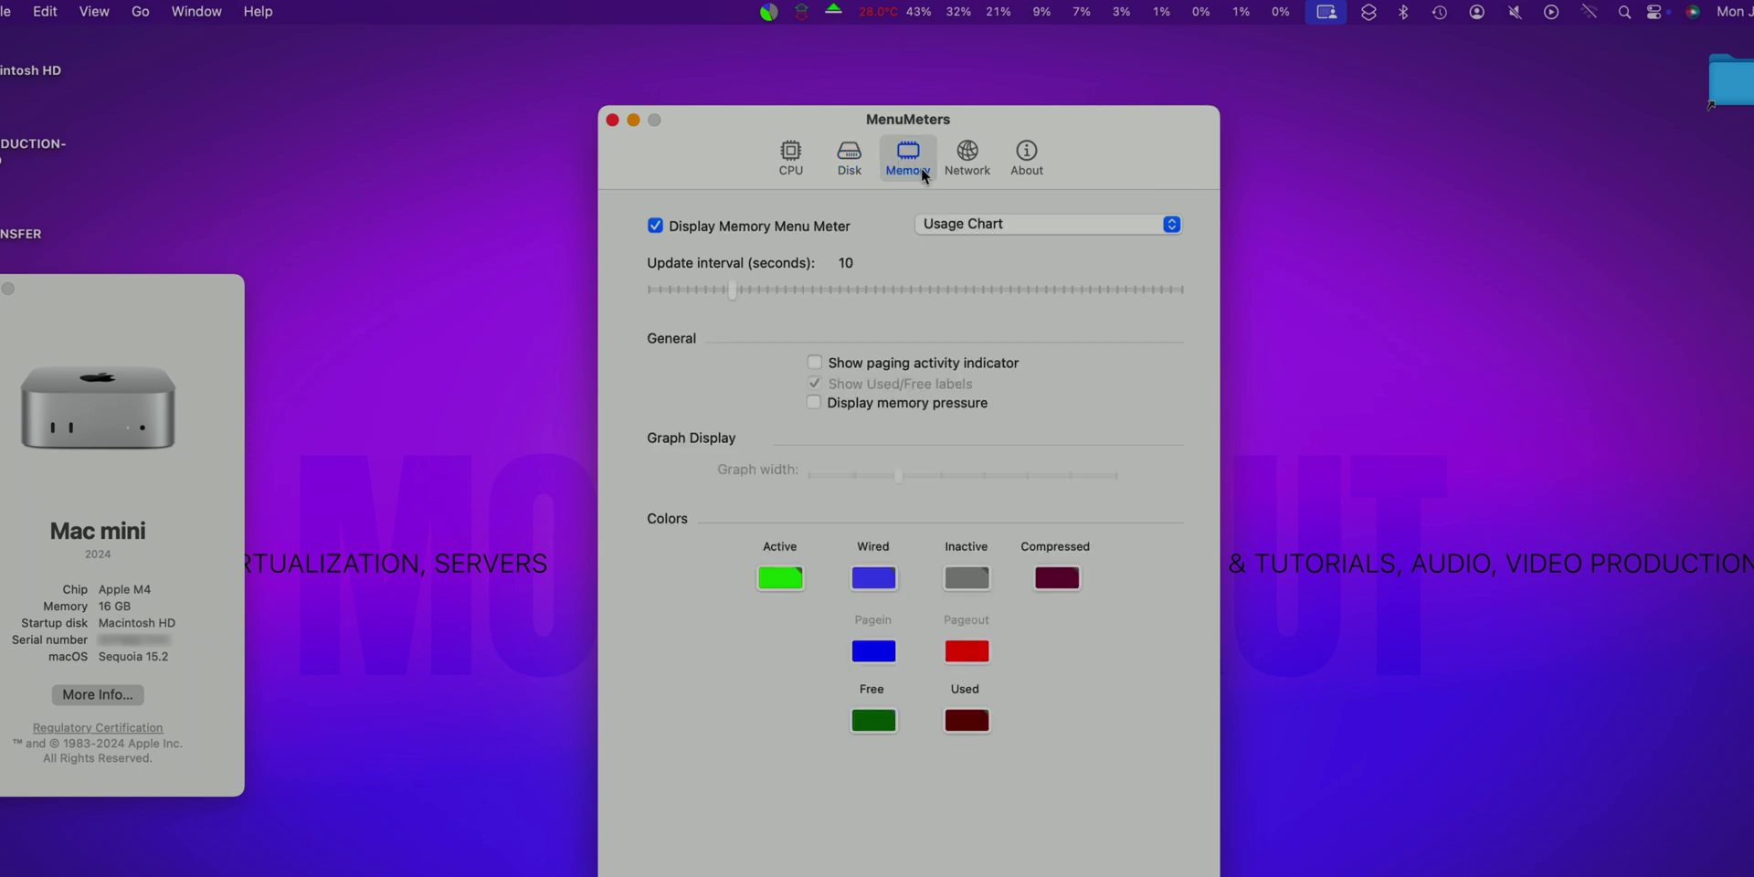
left_click(965, 155)
left_click(1033, 157)
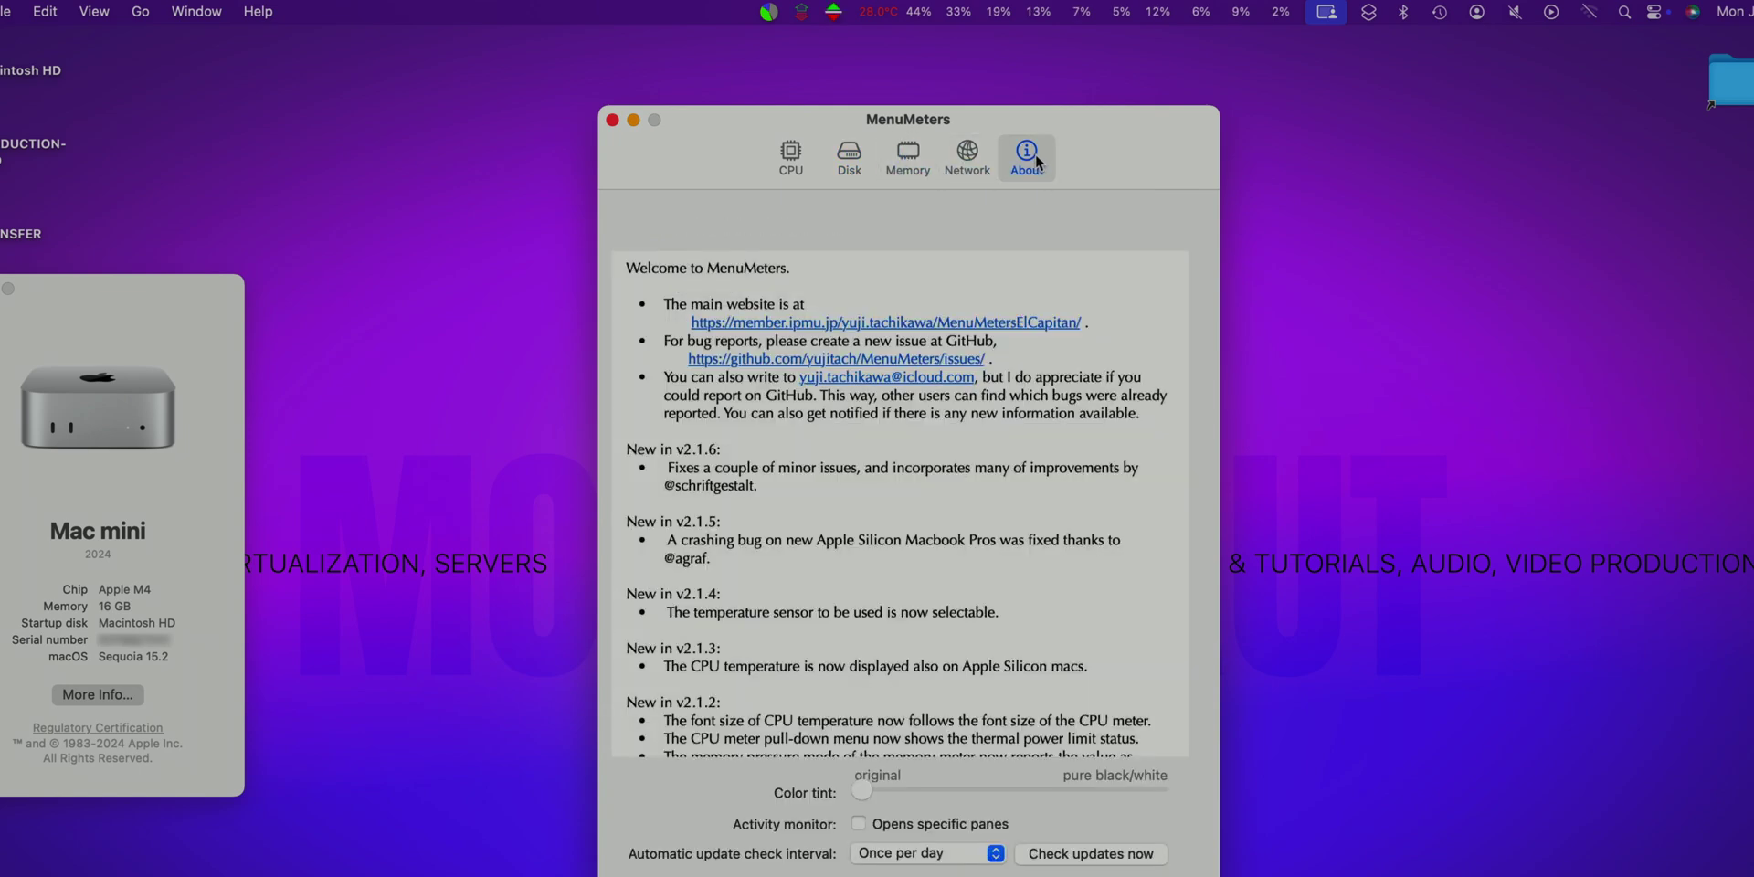
Step: Inspect the details behind the MenuMeters CPU meter and its neighbouring meters
left_click(863, 17)
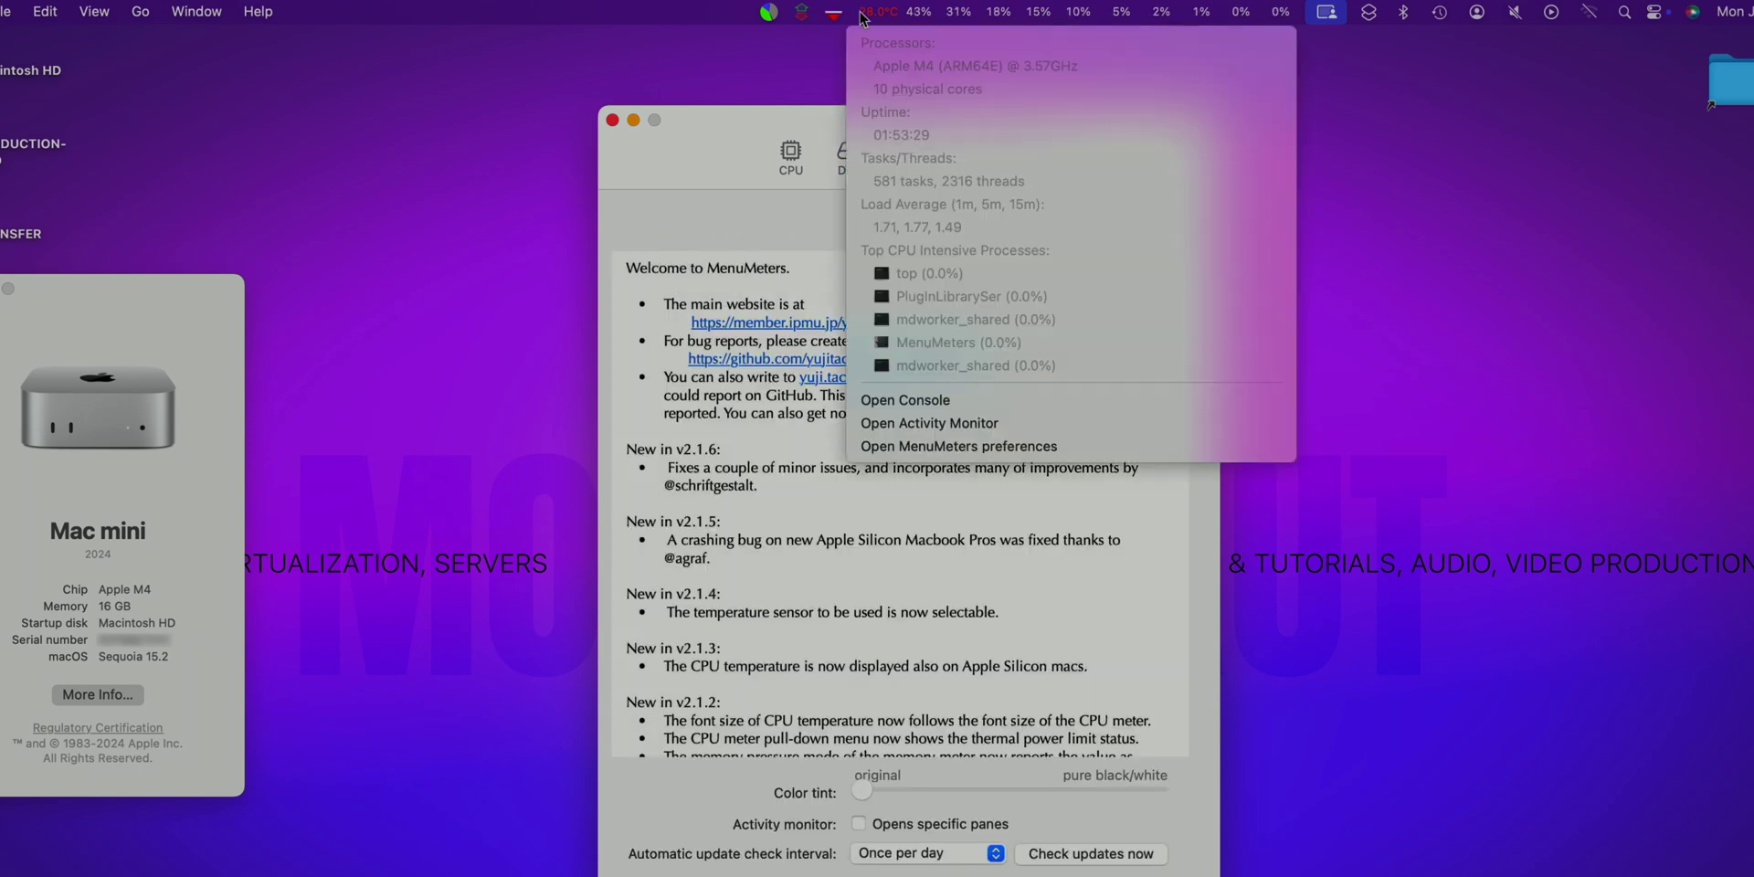
left_click(815, 15)
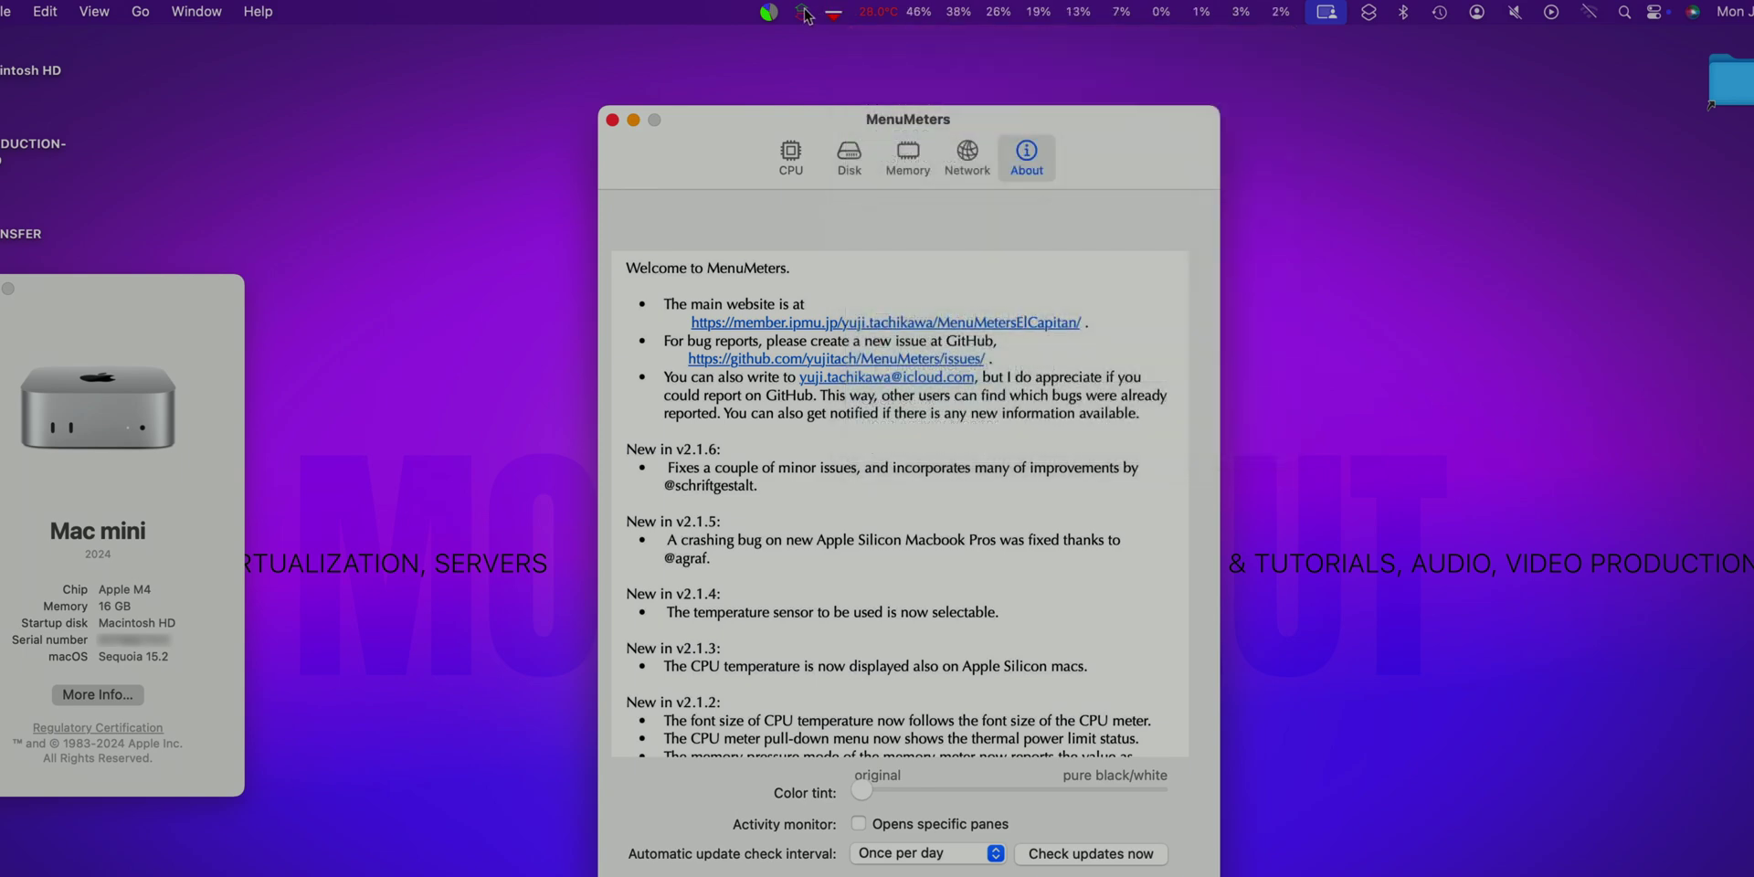
left_click(806, 14)
left_click(772, 13)
left_click(773, 13)
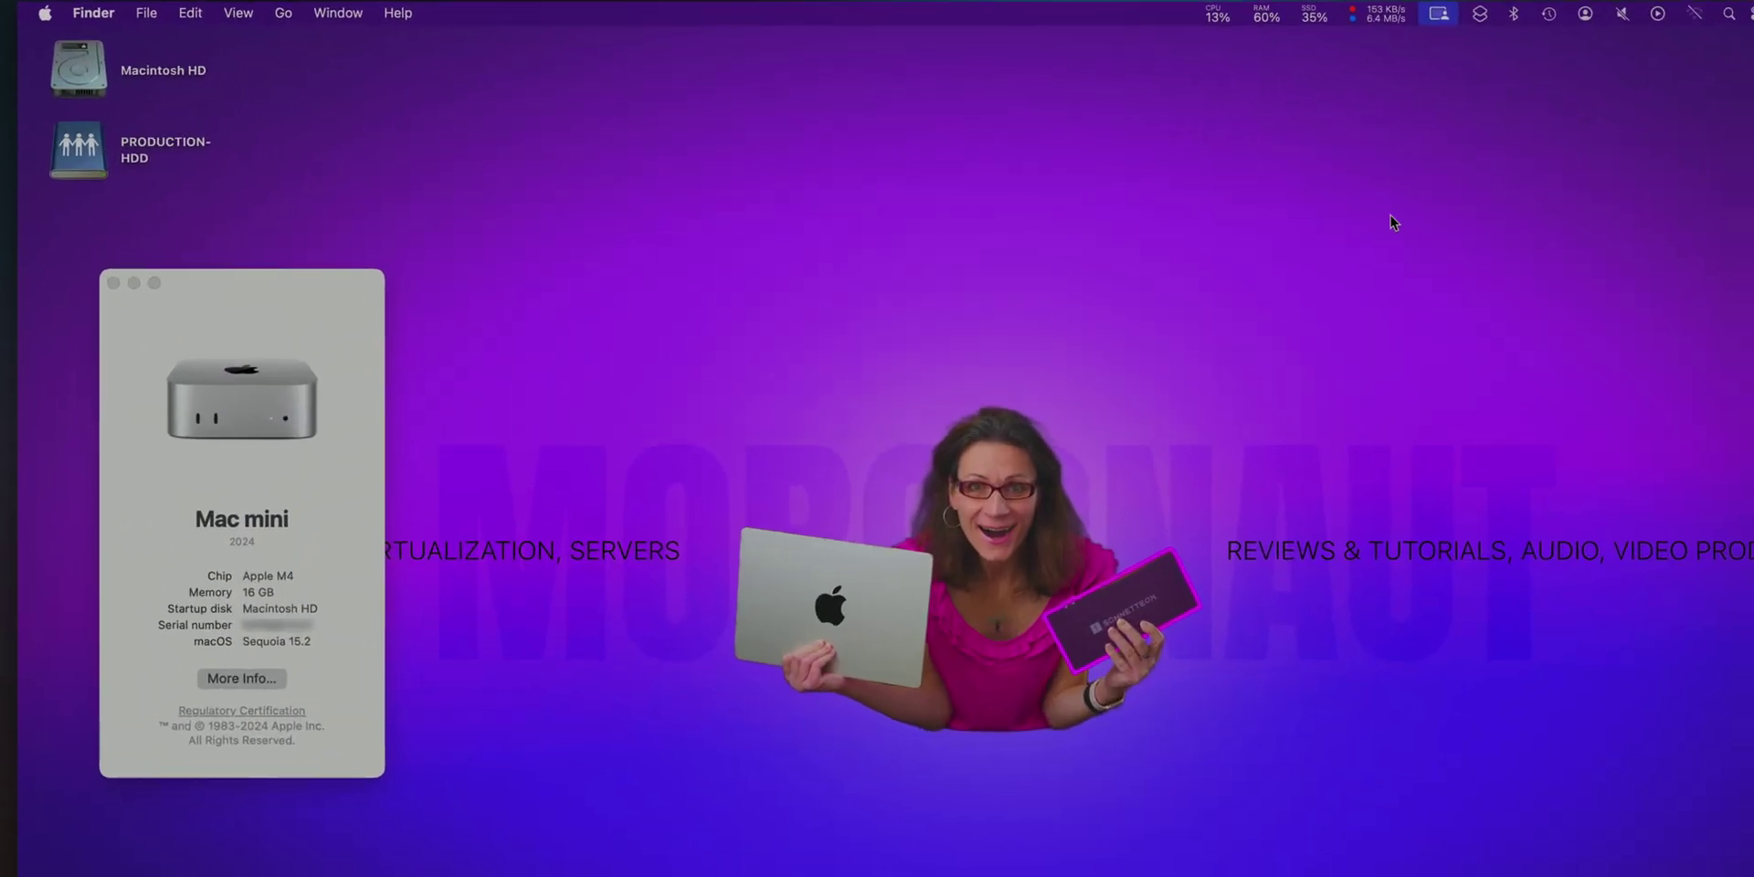
Step: Examine the Network, Disk, RAM and CPU details offered by the Stats monitor
left_click(1408, 17)
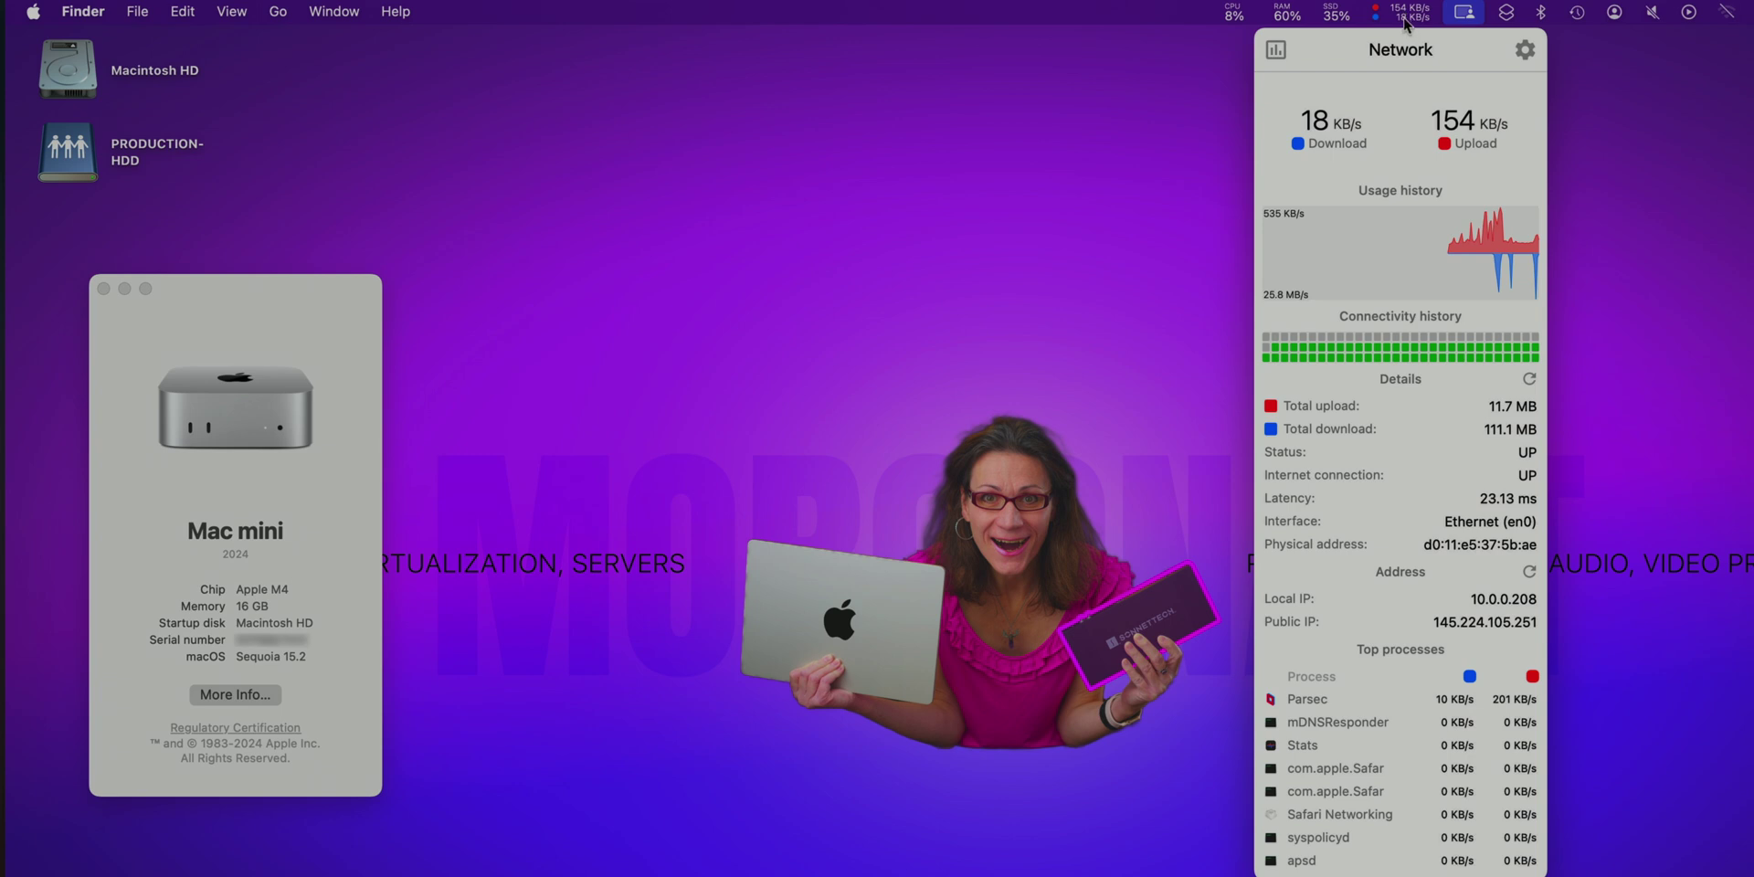
left_click(1336, 14)
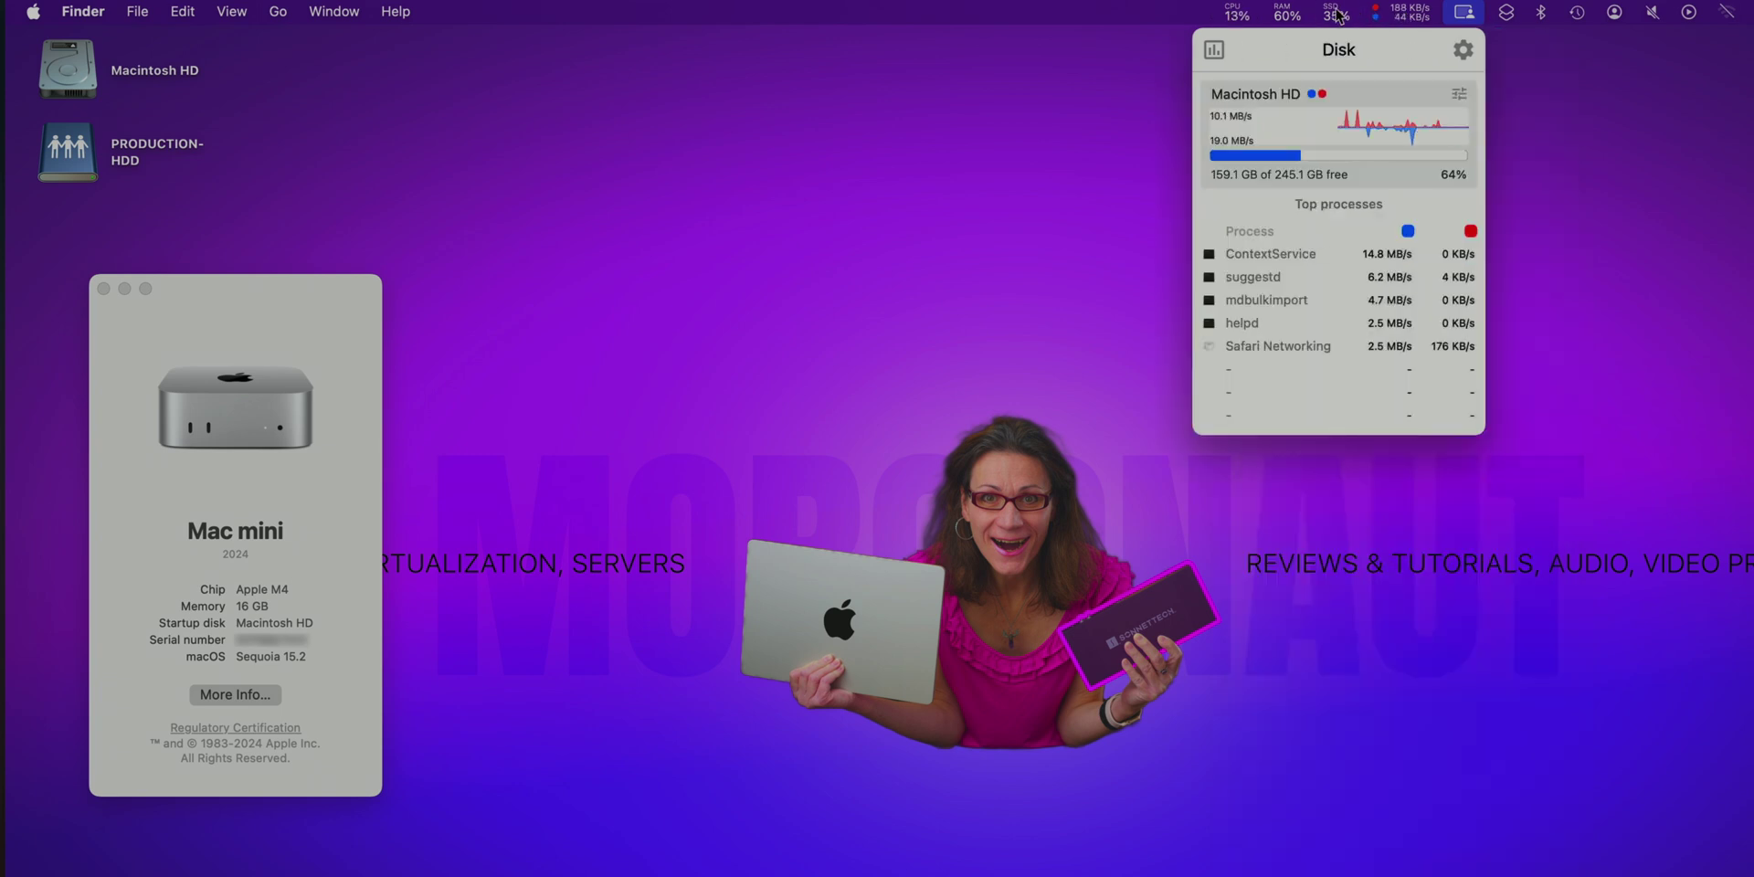
left_click(1288, 16)
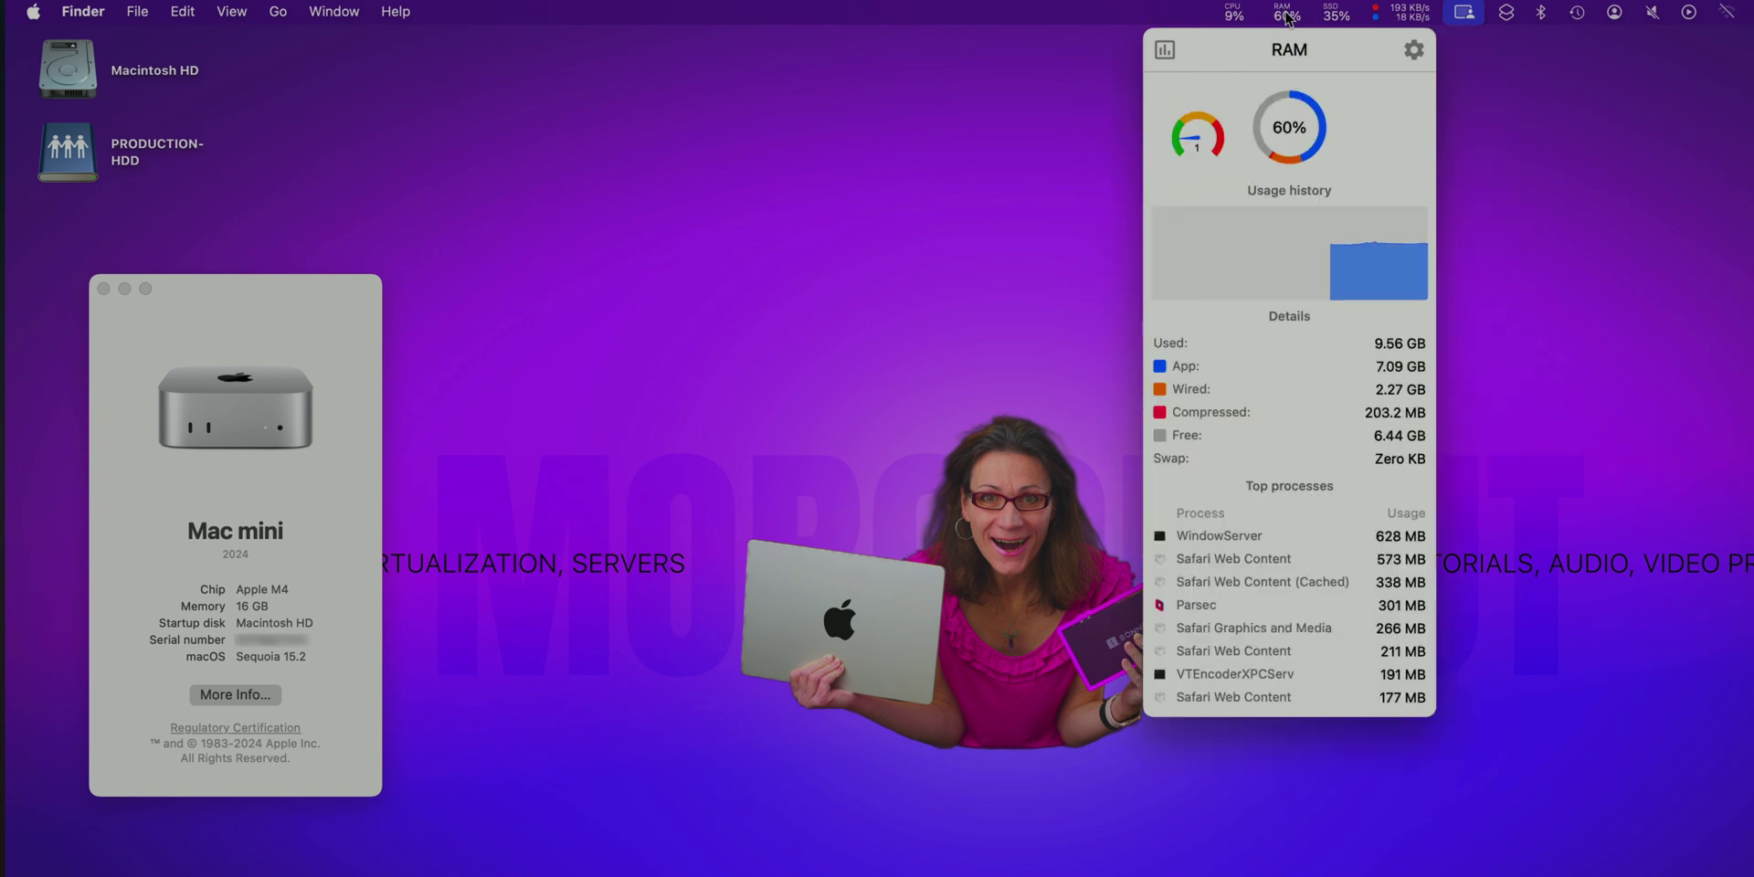
left_click(1233, 17)
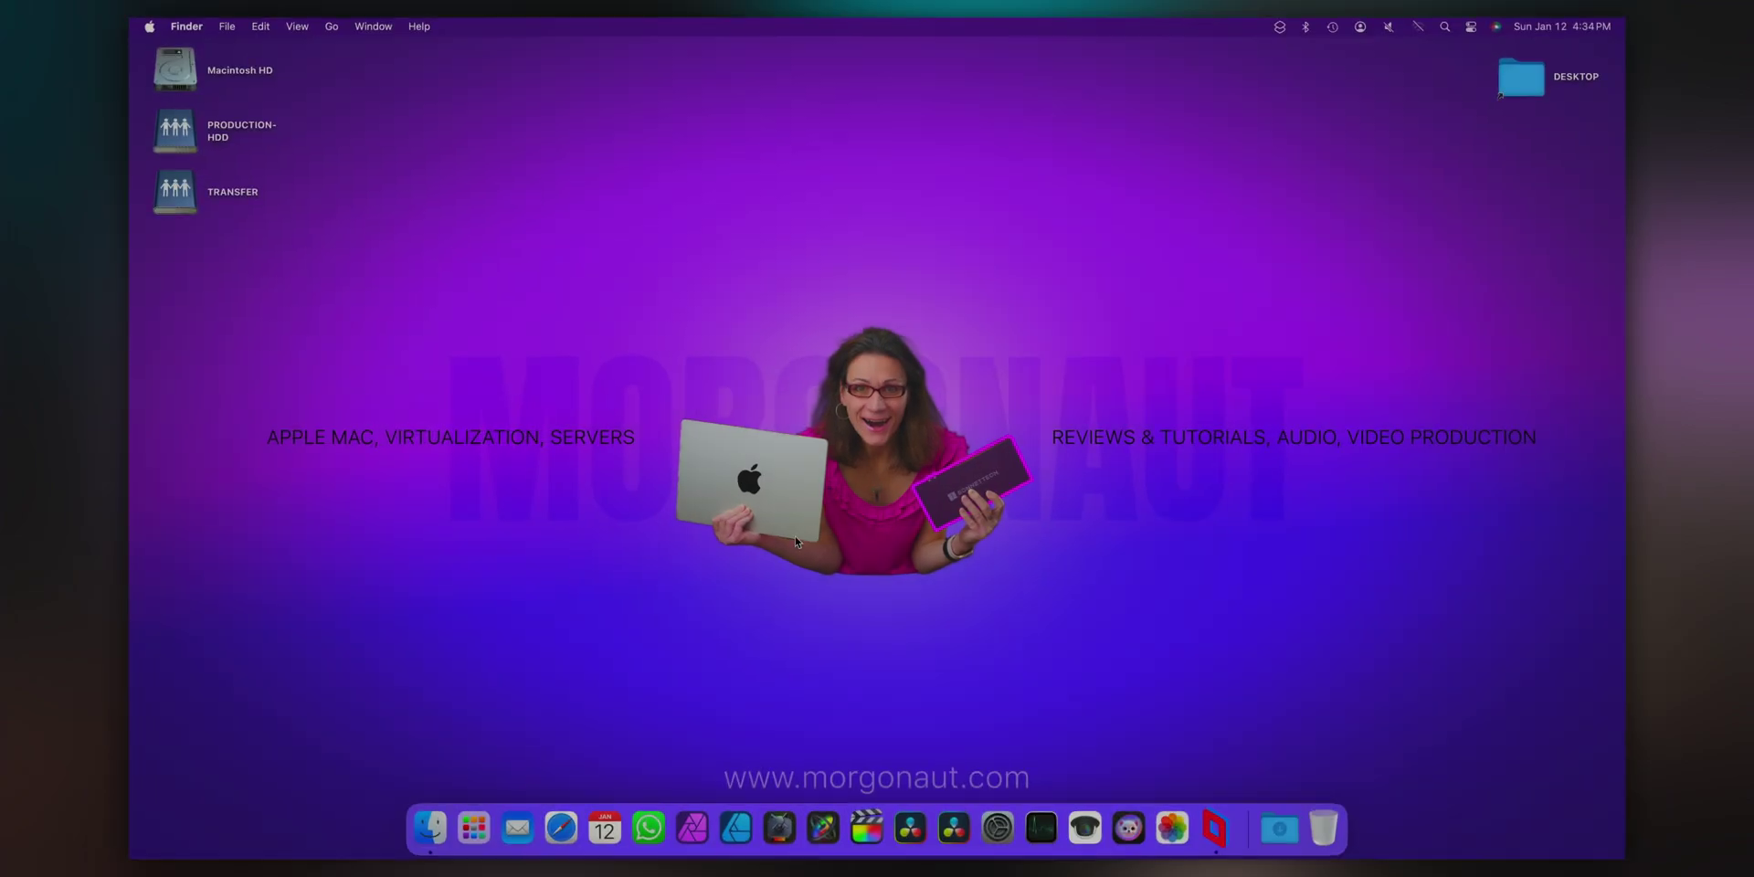
Step: Switch to Safari and download iStatMenus7.02.15.zip from the iStat Menus page on bjango.com to the Downloads folder
left_click(561, 828)
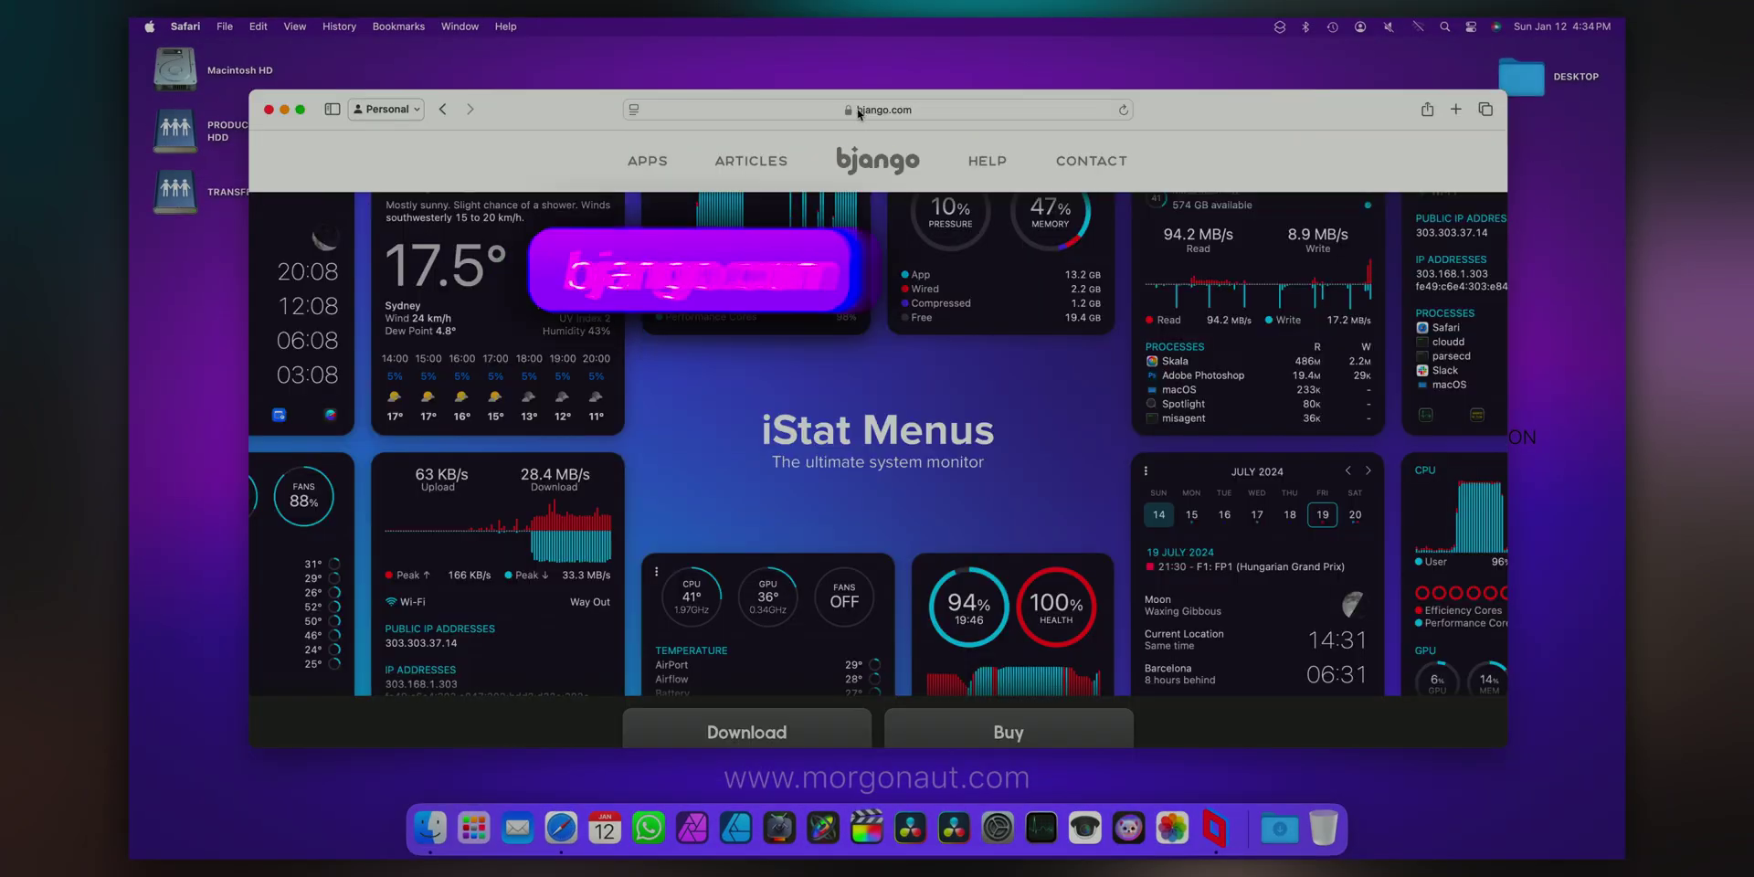
scroll(899, 465, "down", 4)
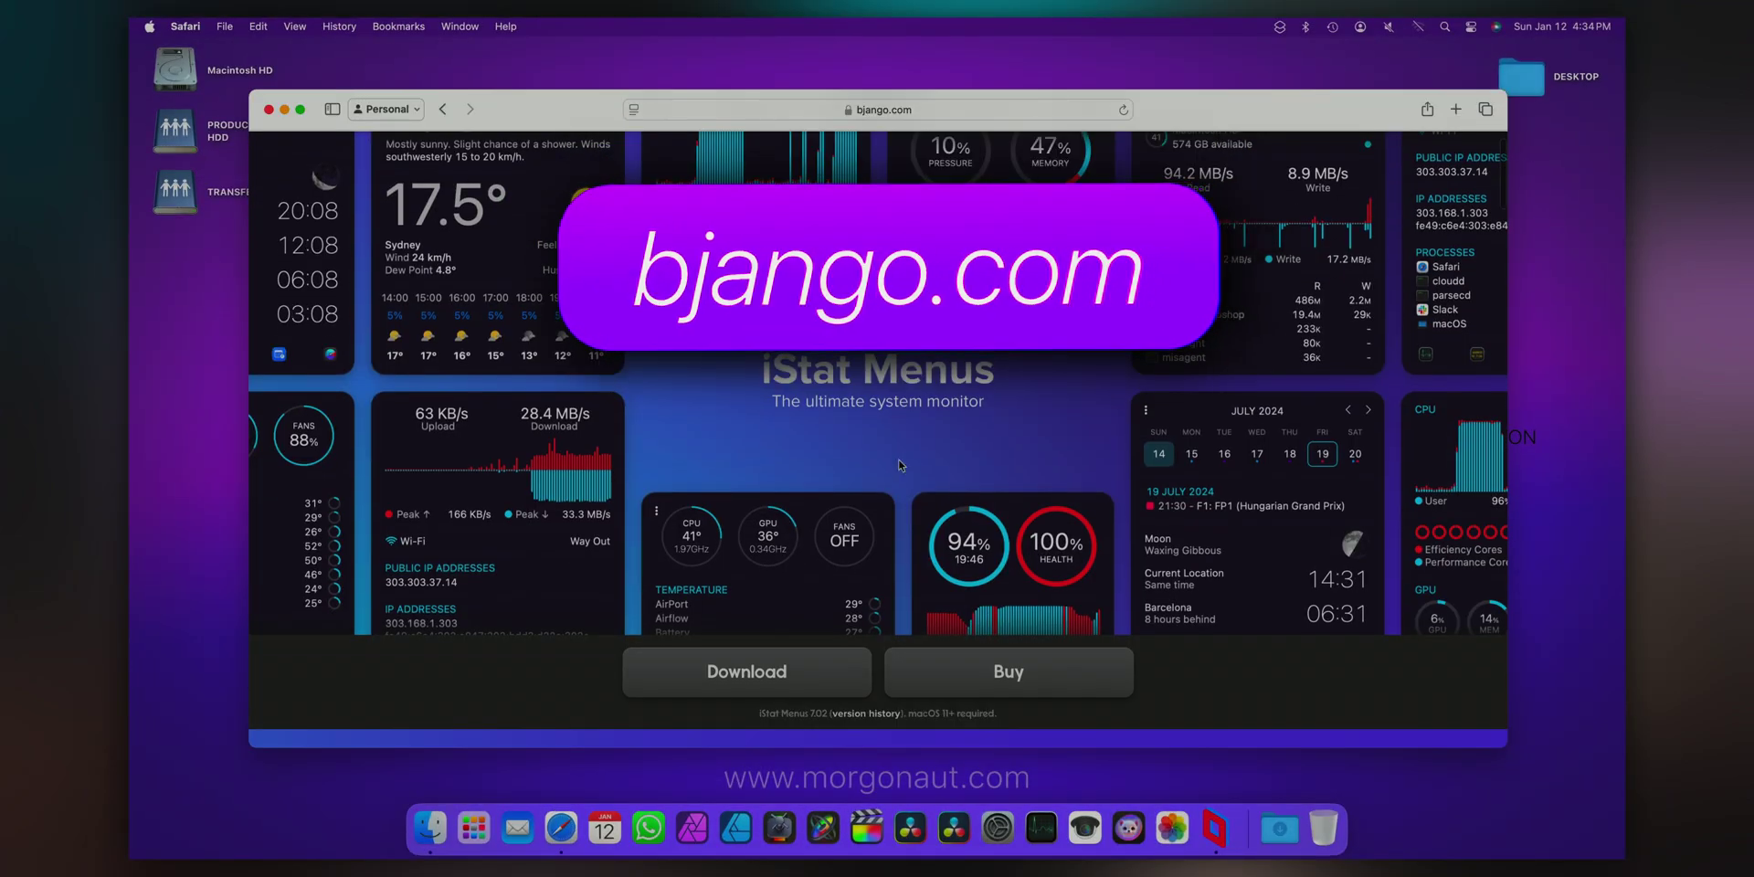
scroll(899, 460, "down", 2)
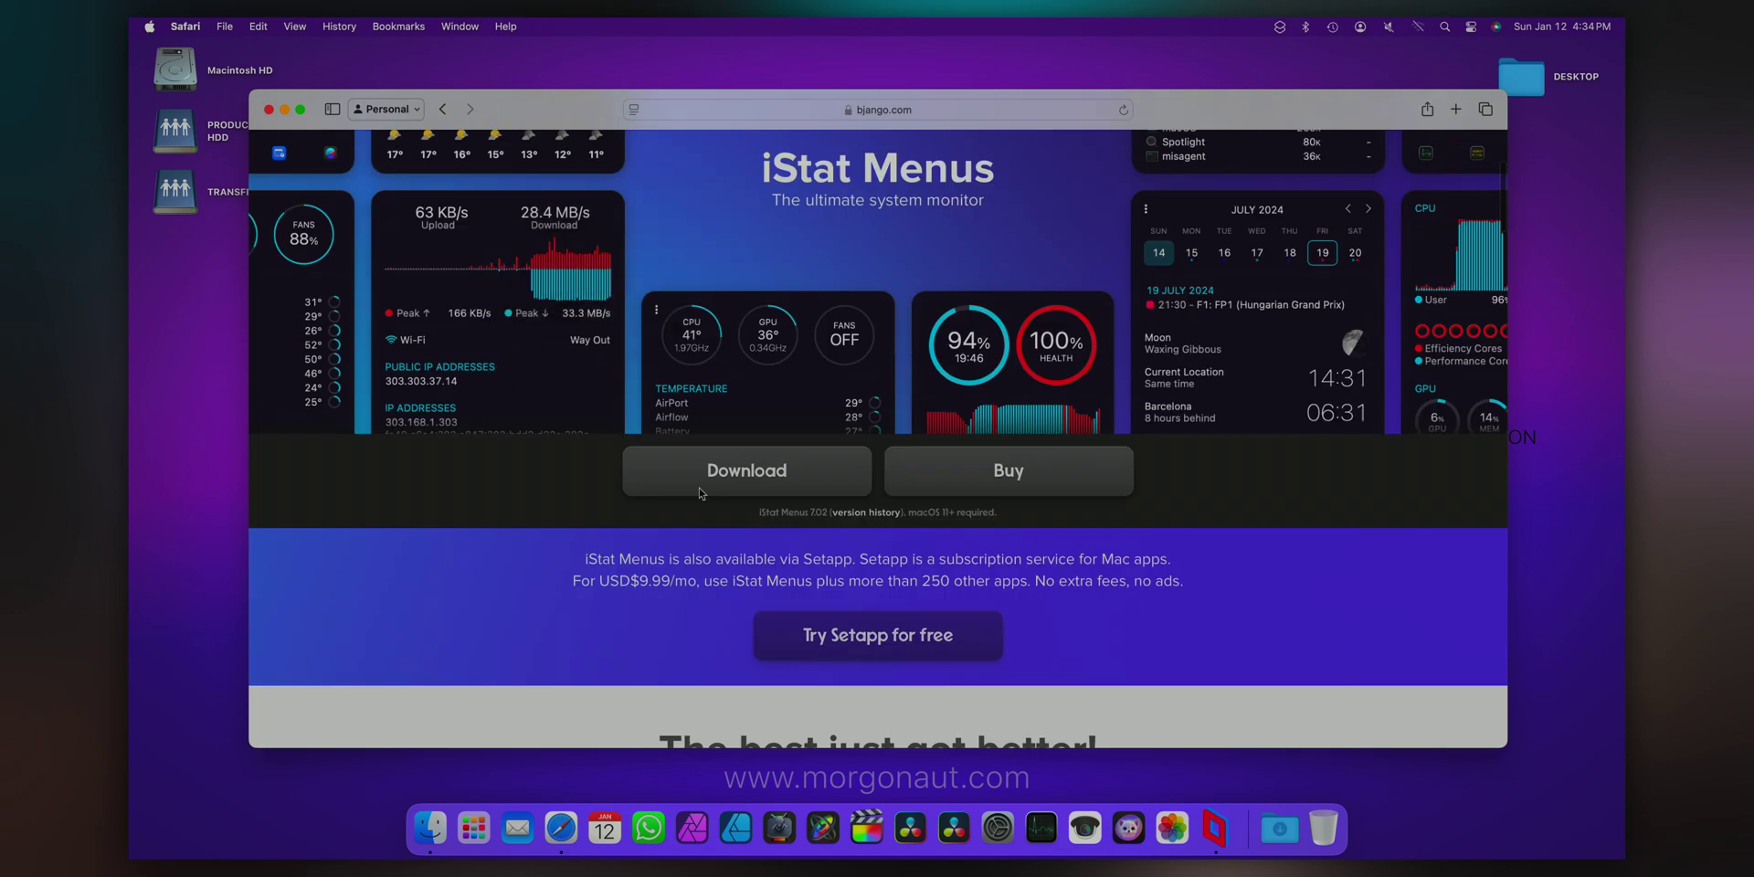
left_click(804, 478)
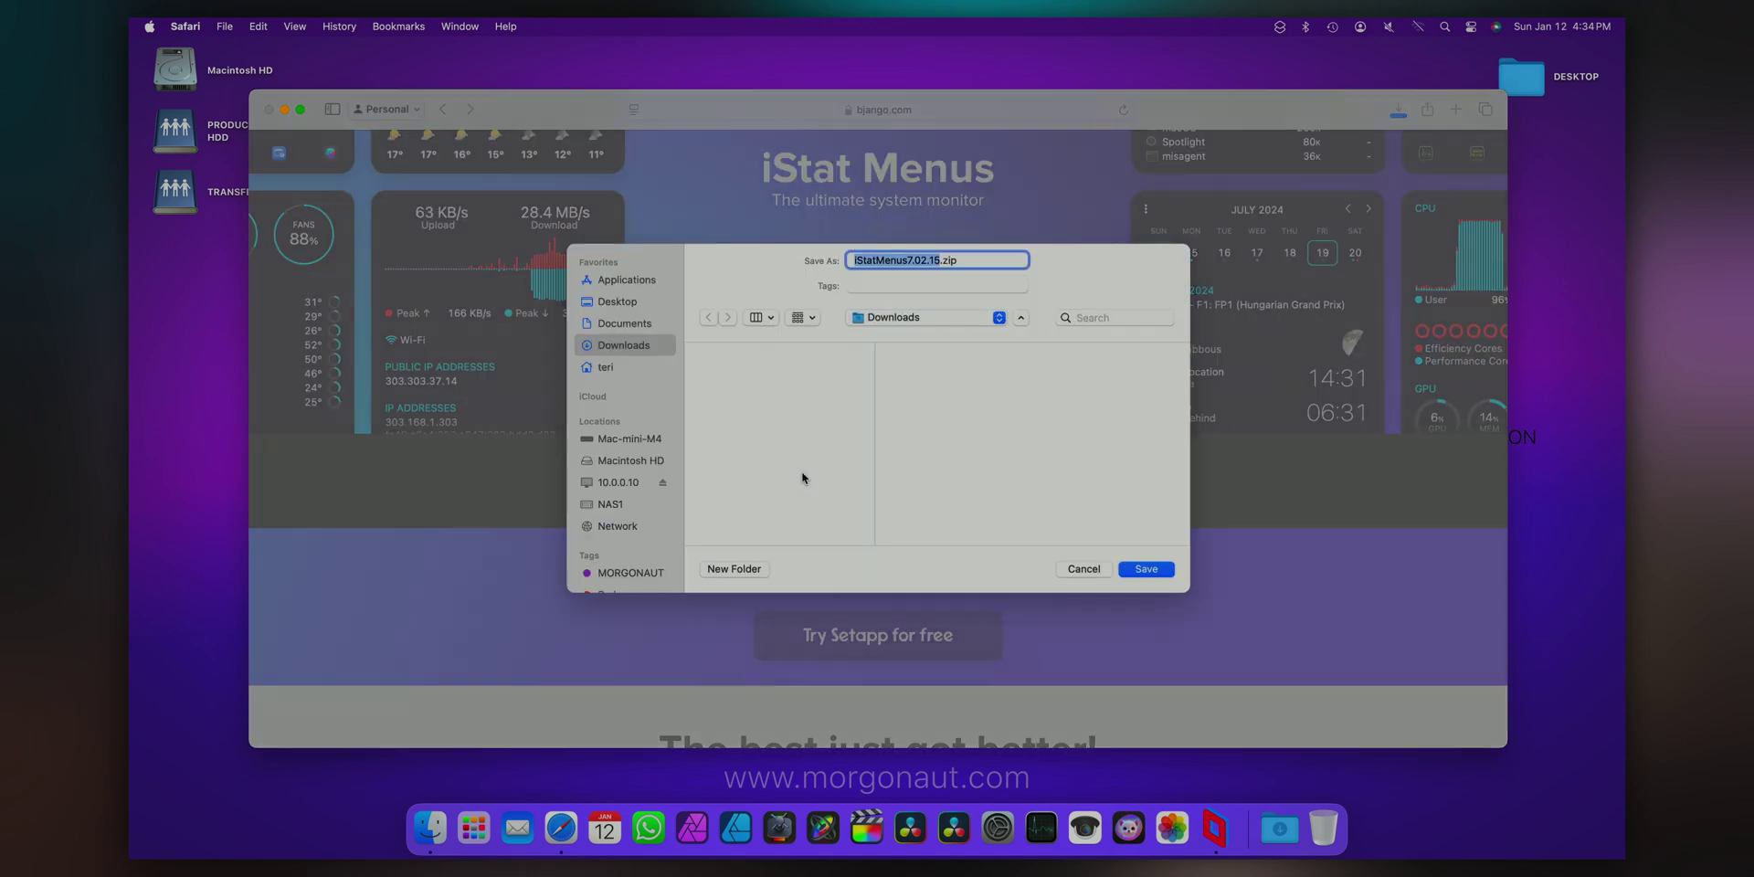
left_click(1155, 570)
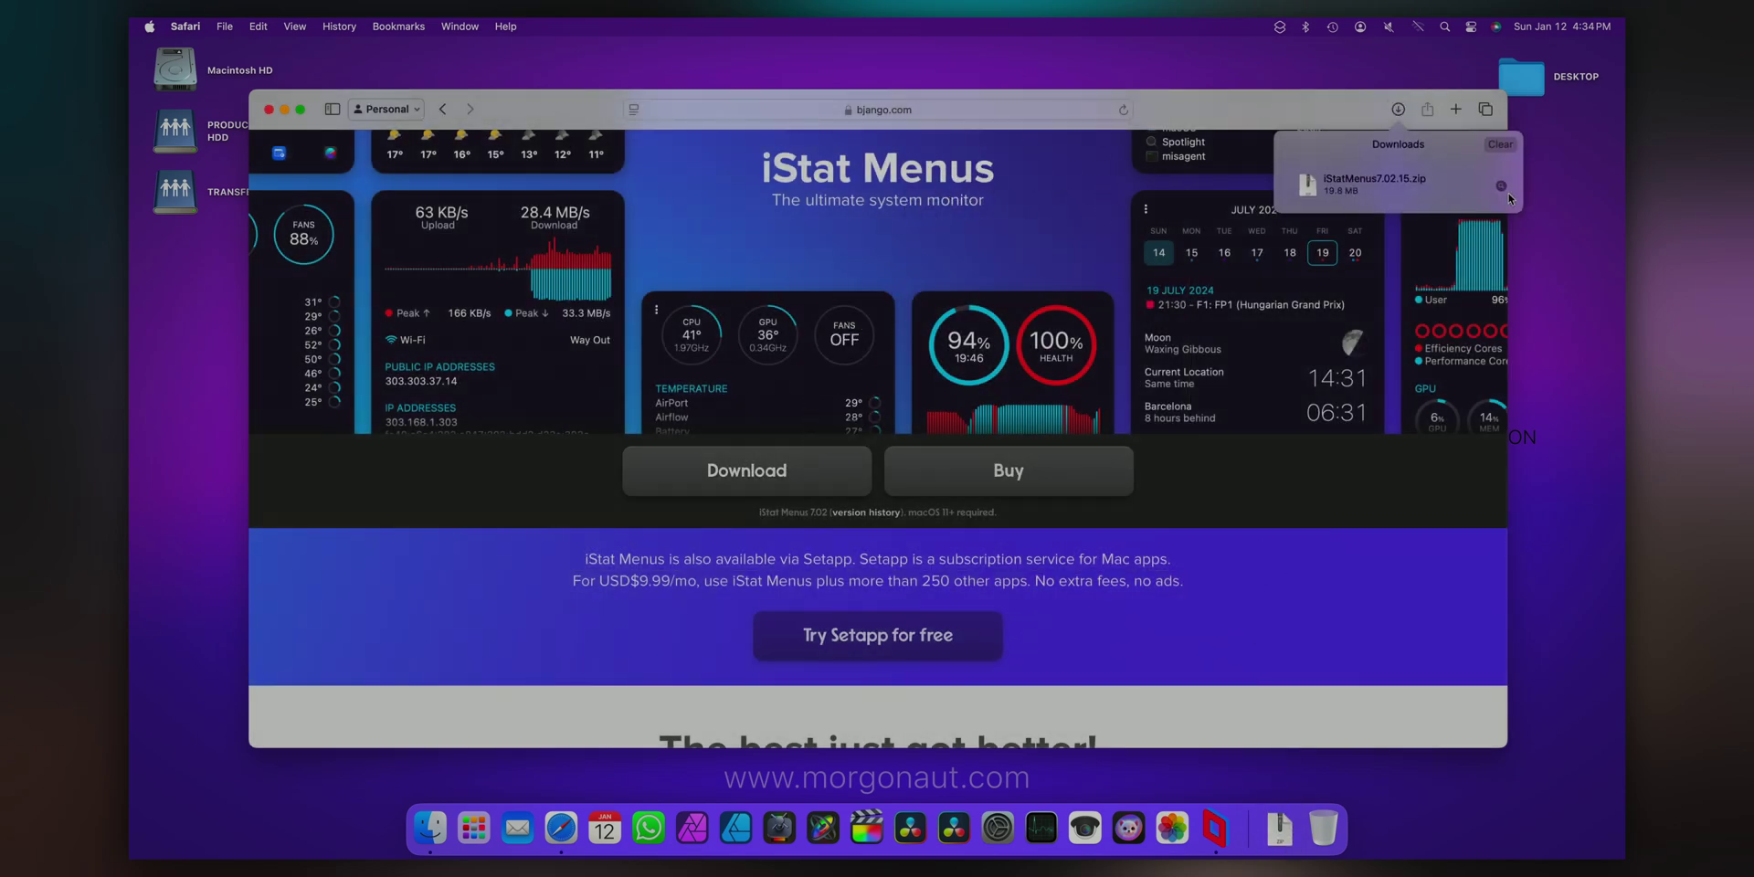
Step: Unpack the downloaded archive in the Downloads folder and move the iStat Menus app to Applications
left_click(1501, 187)
double_click(713, 220)
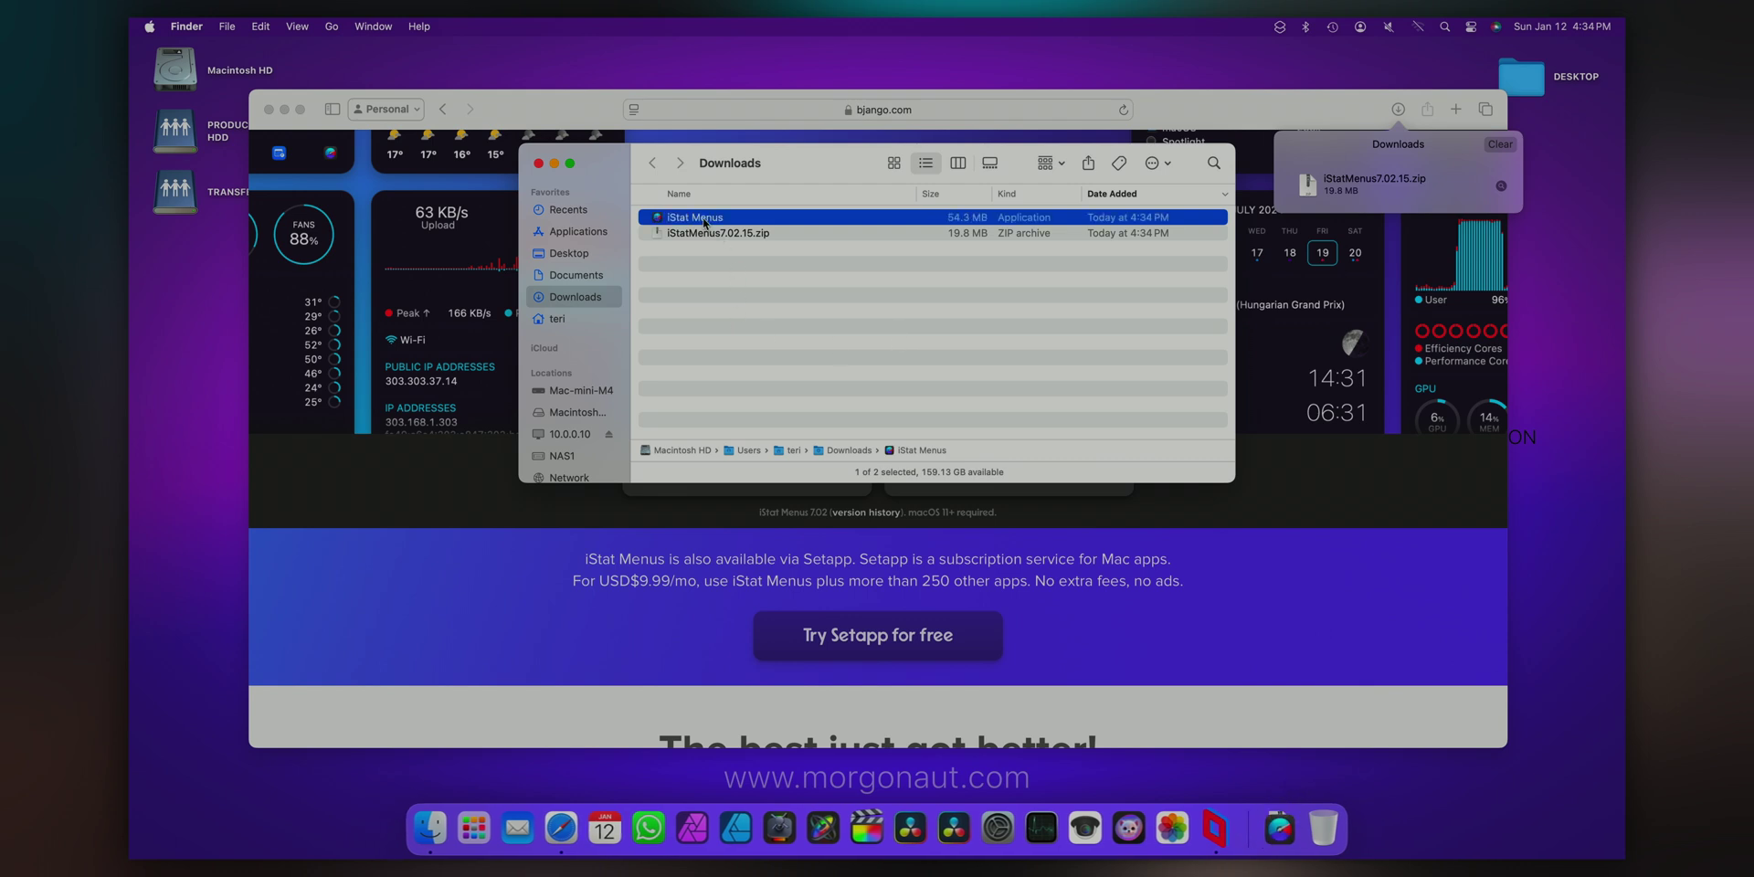
left_click_drag(703, 220, 526, 243)
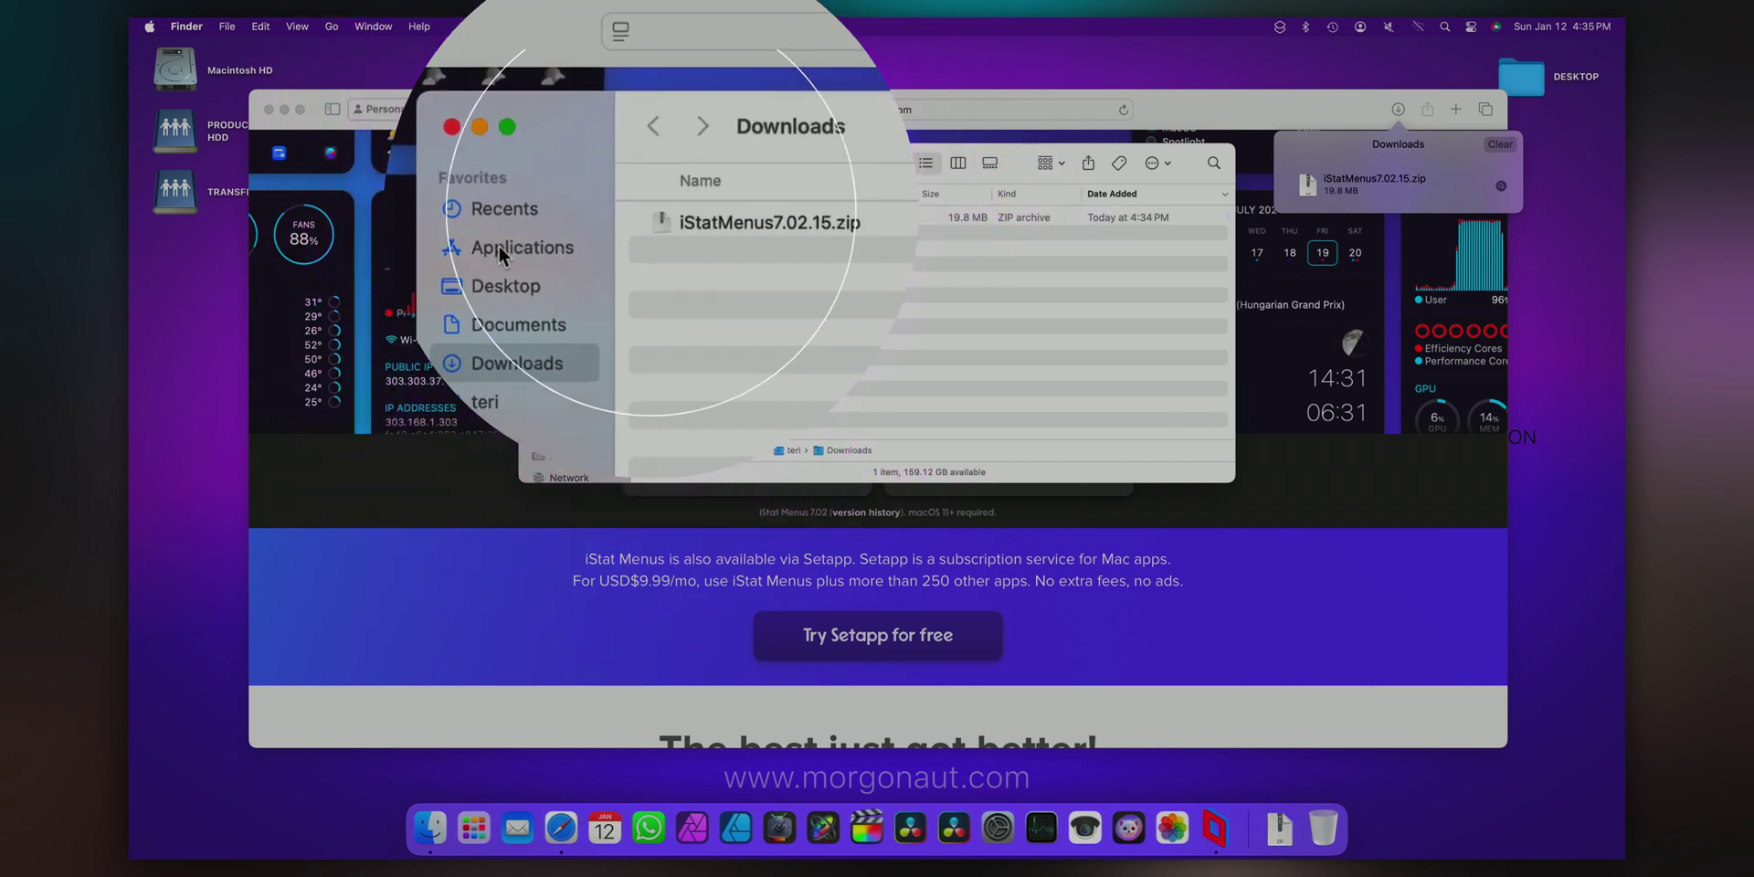
Step: Launch iStat Menus from the Applications folder and confirm opening it
left_click(594, 235)
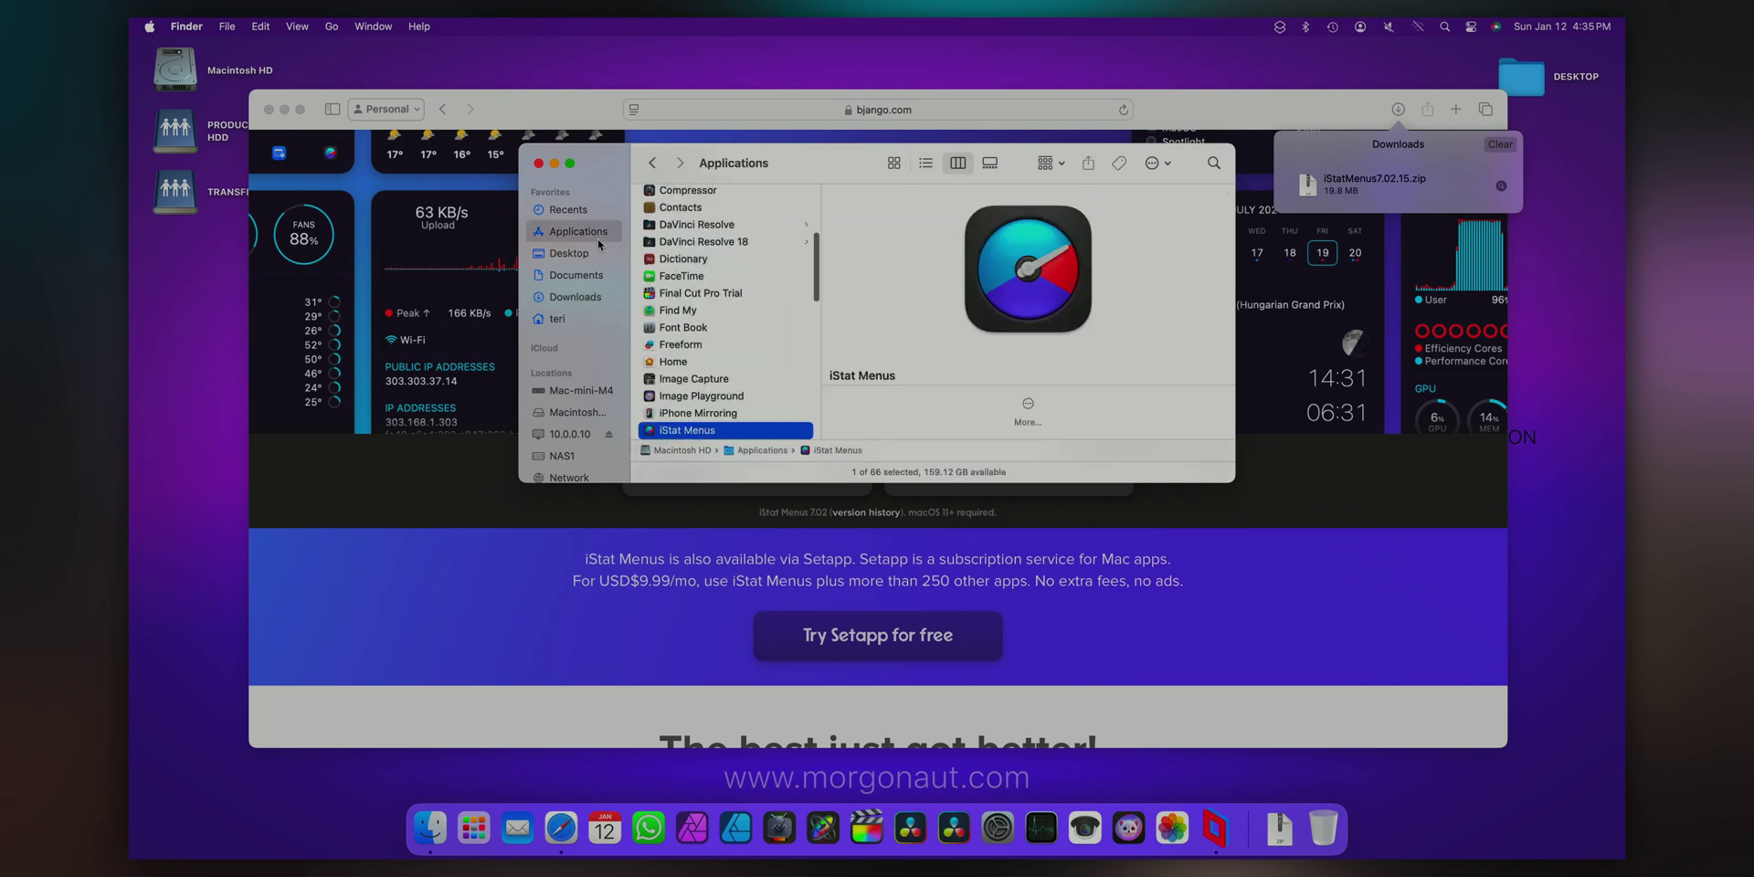
double_click(1006, 232)
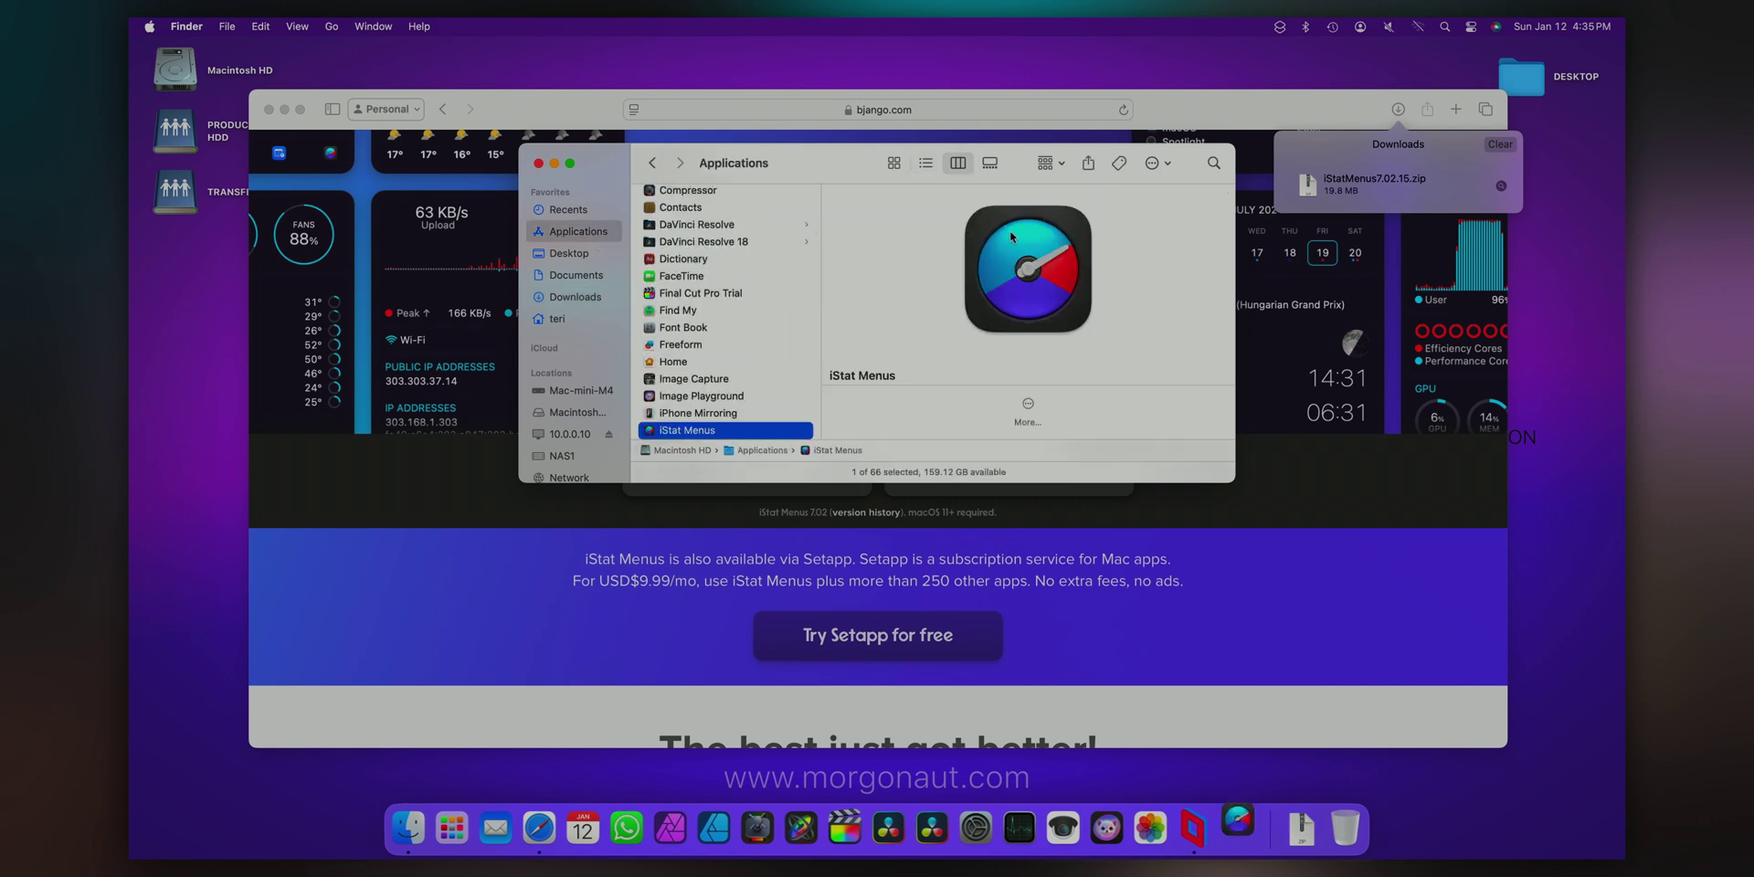
key("Return")
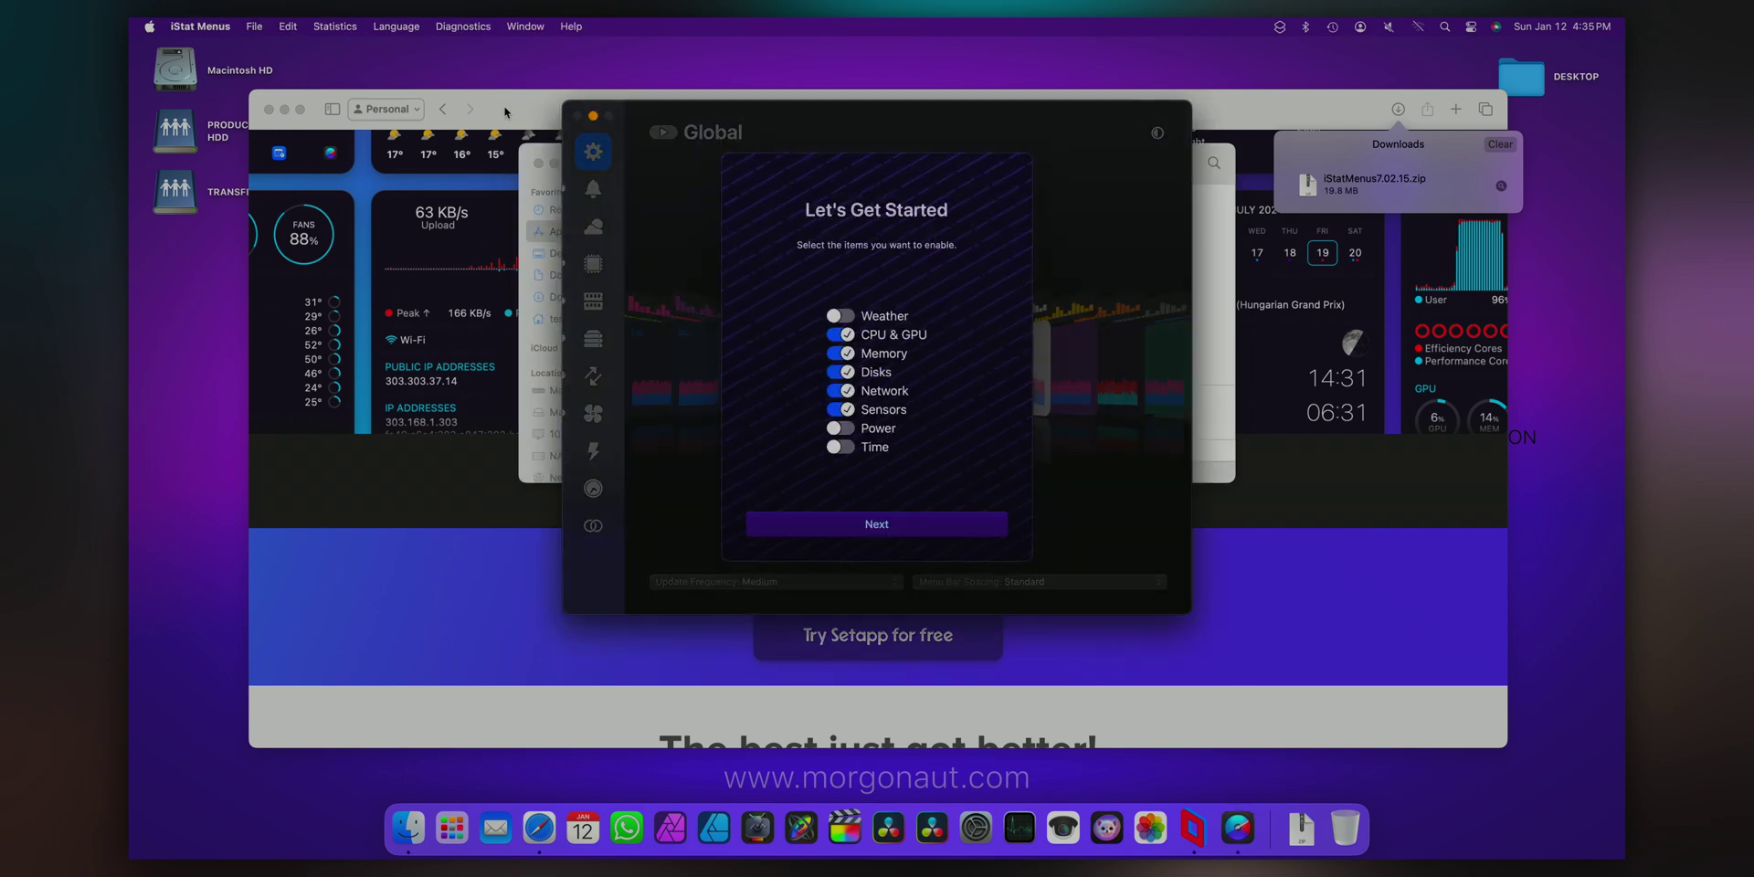
left_click(525, 108)
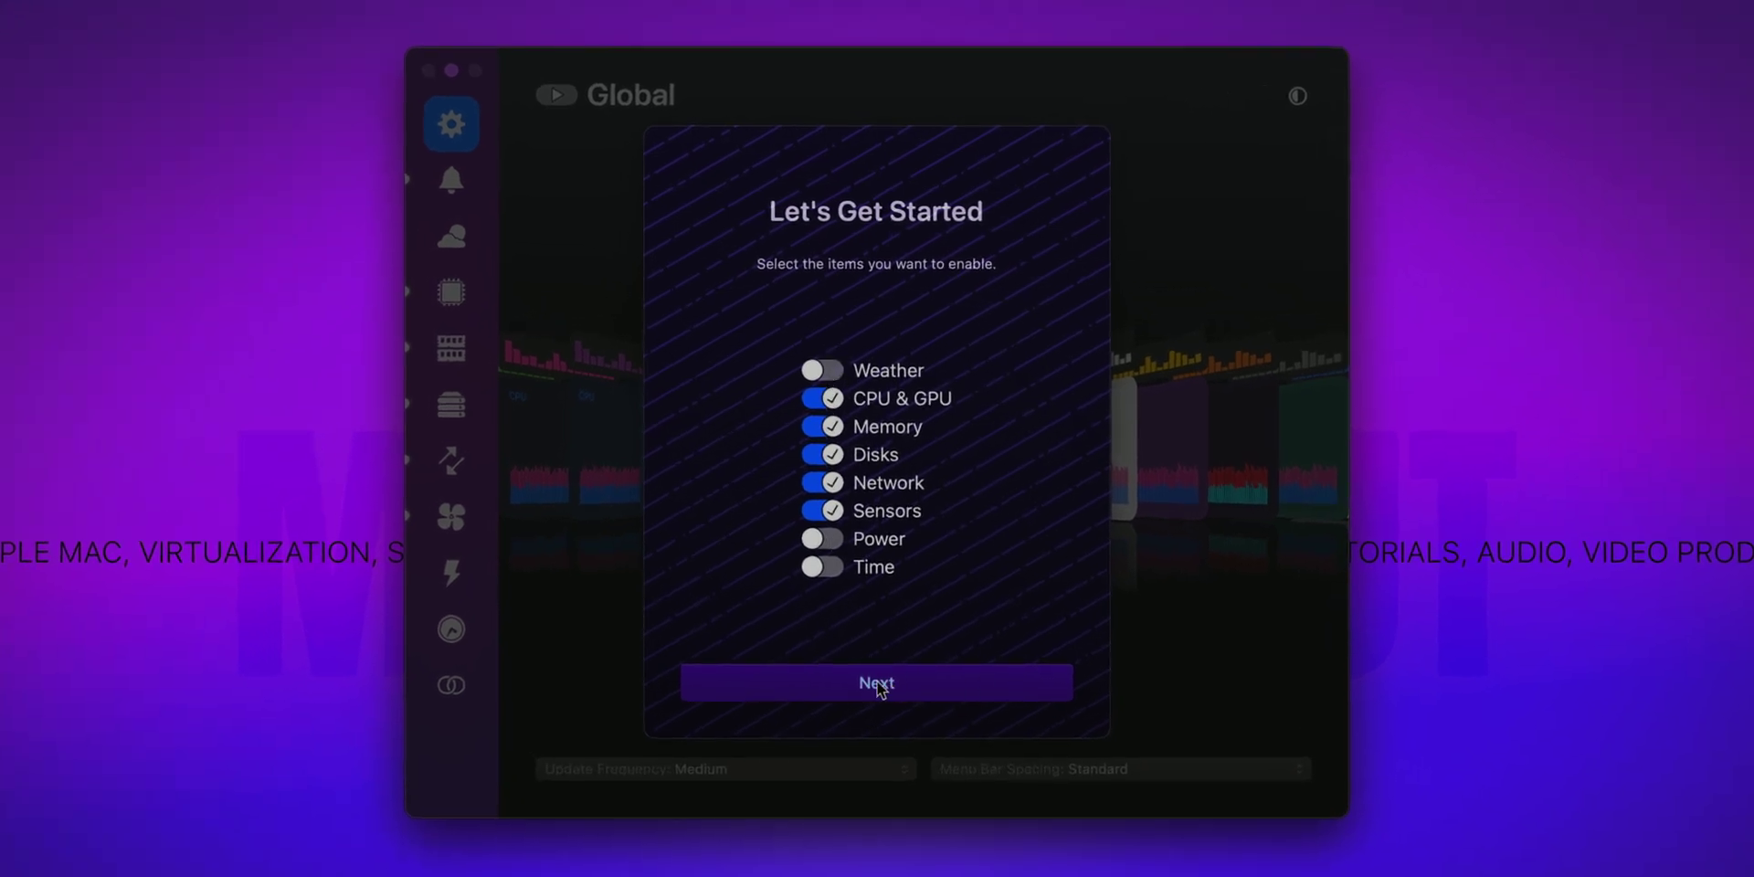
Step: Complete the setup with the preselected items and text-based menu bar style, and authorize the helper installation with the account password
left_click(925, 690)
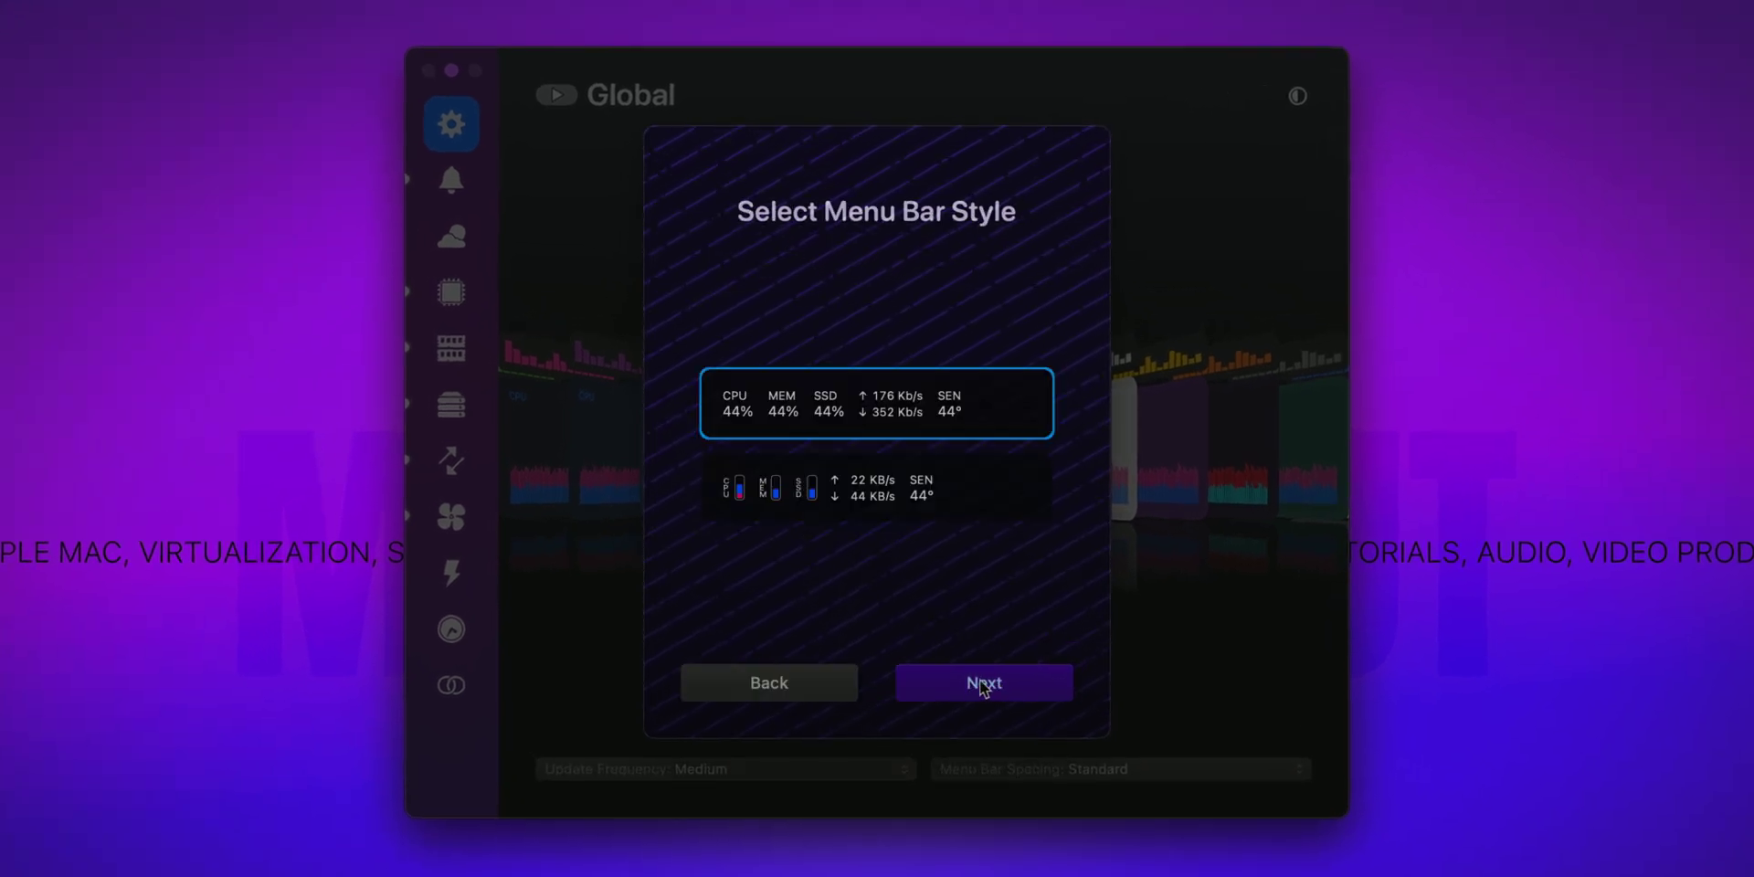
left_click(997, 683)
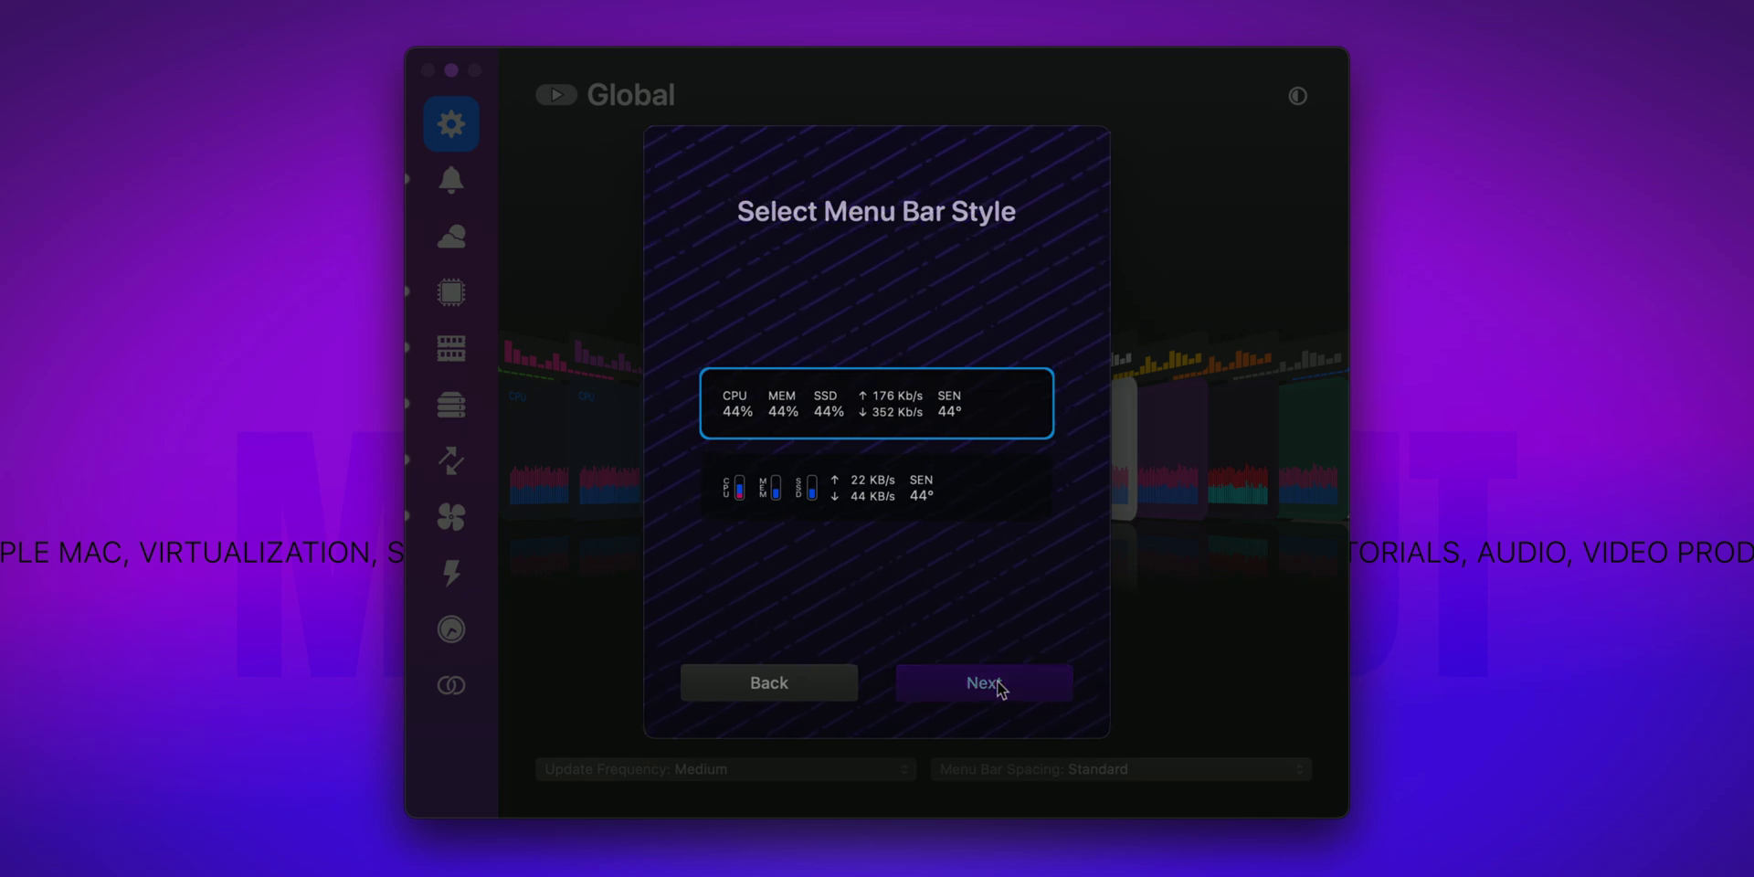
left_click(1010, 685)
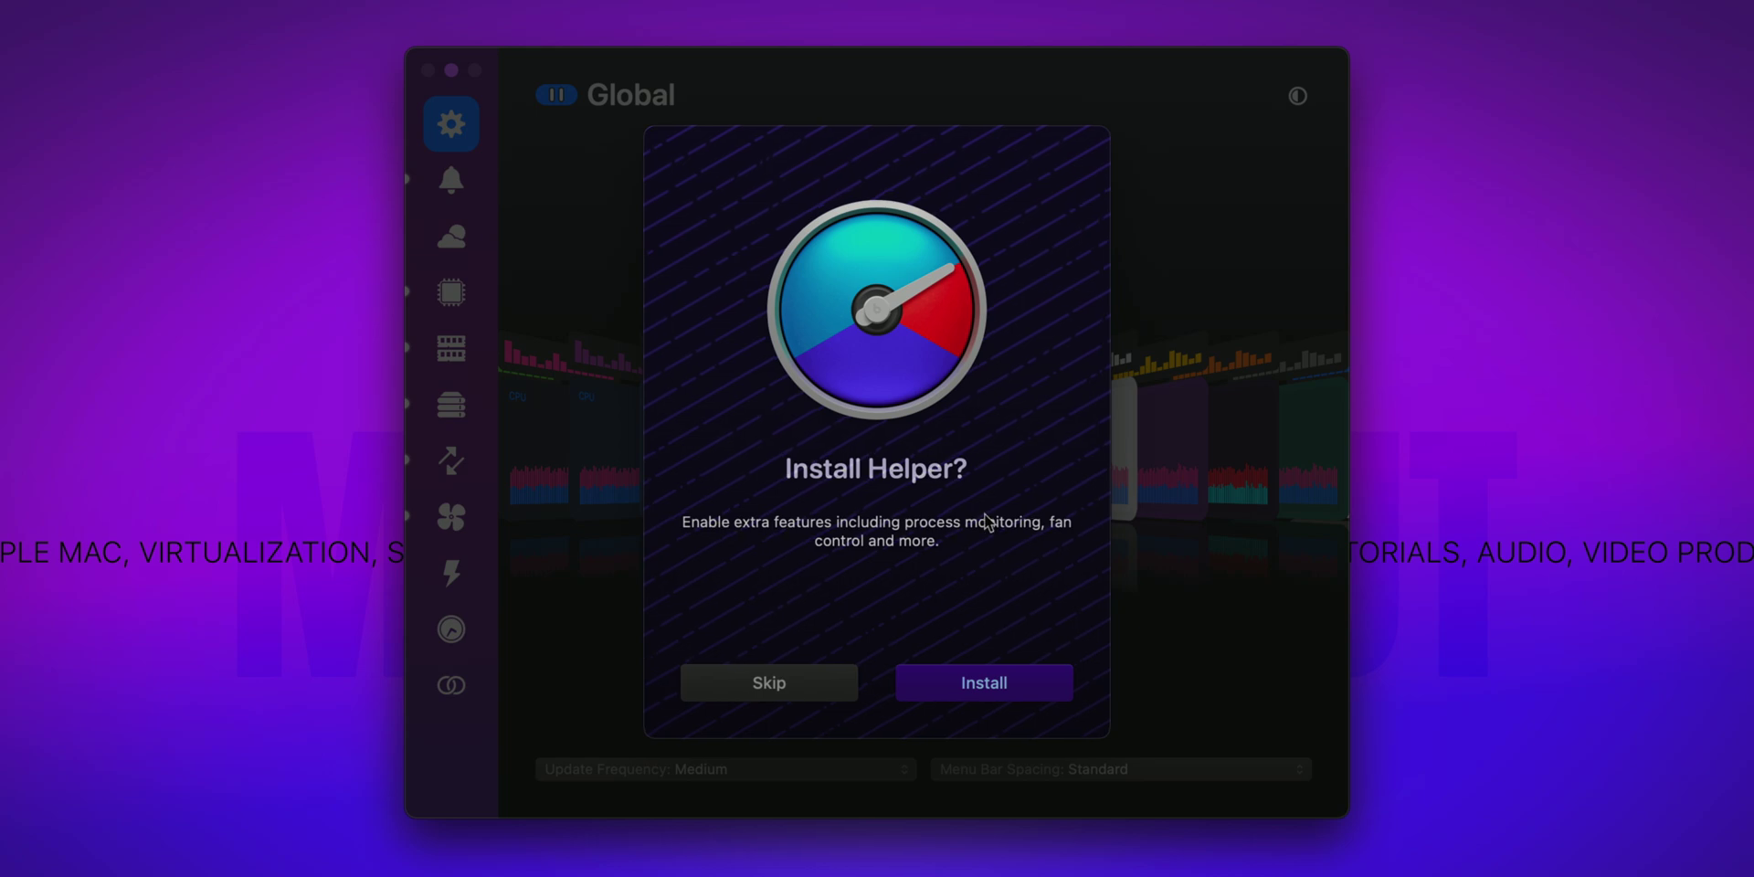
left_click(1042, 697)
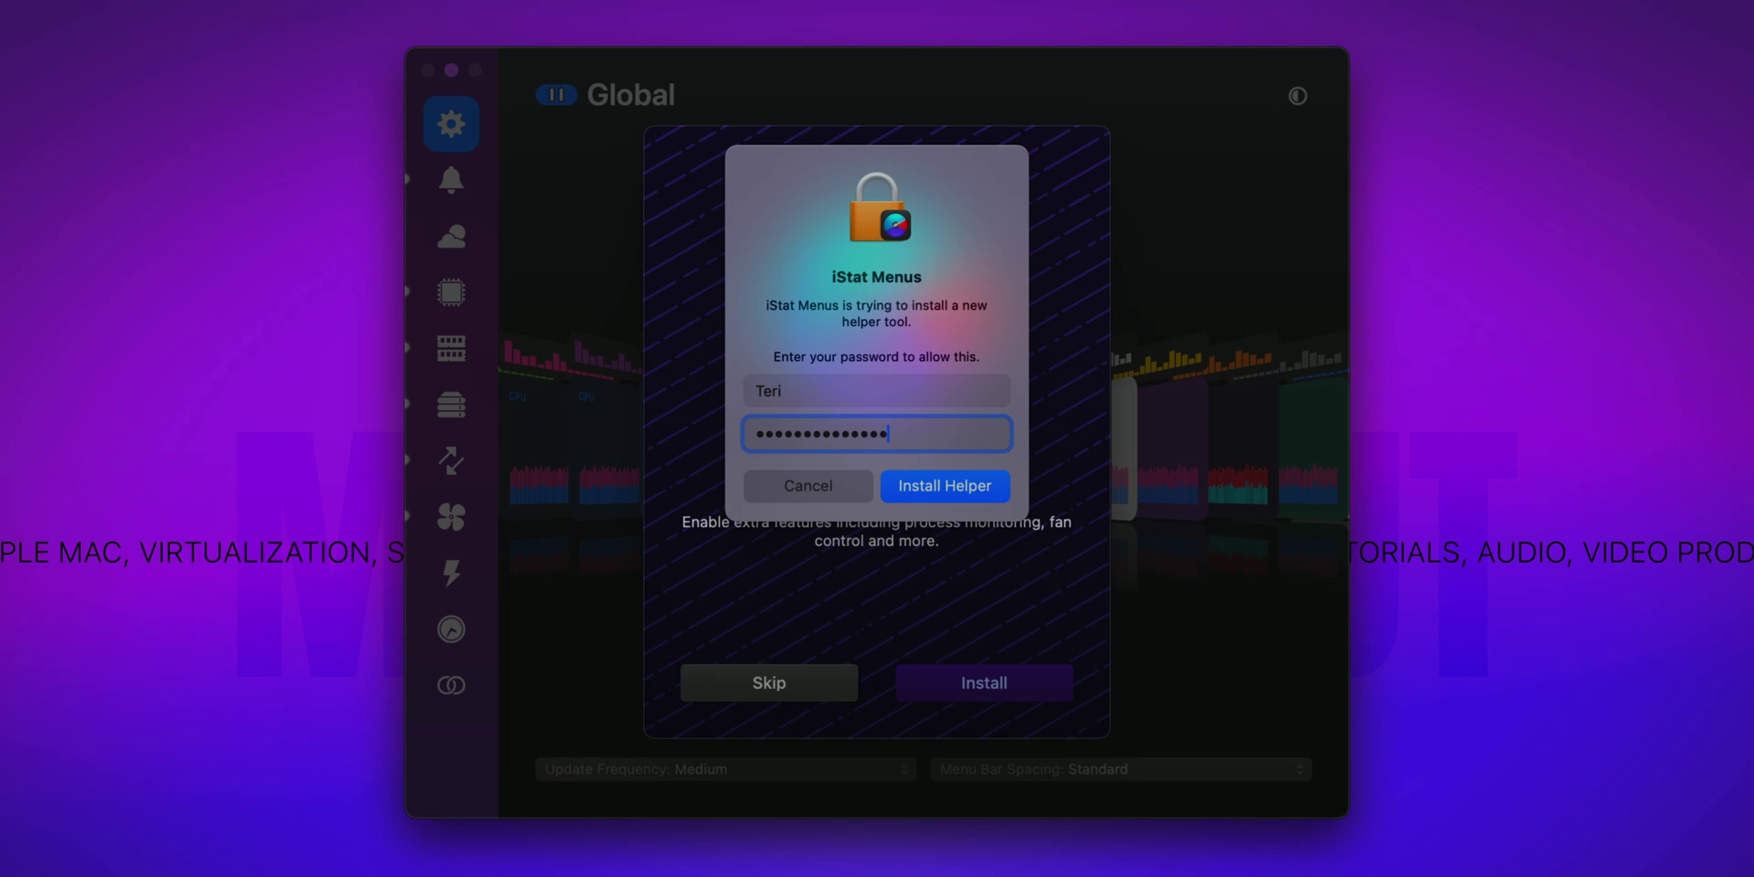
key("Return")
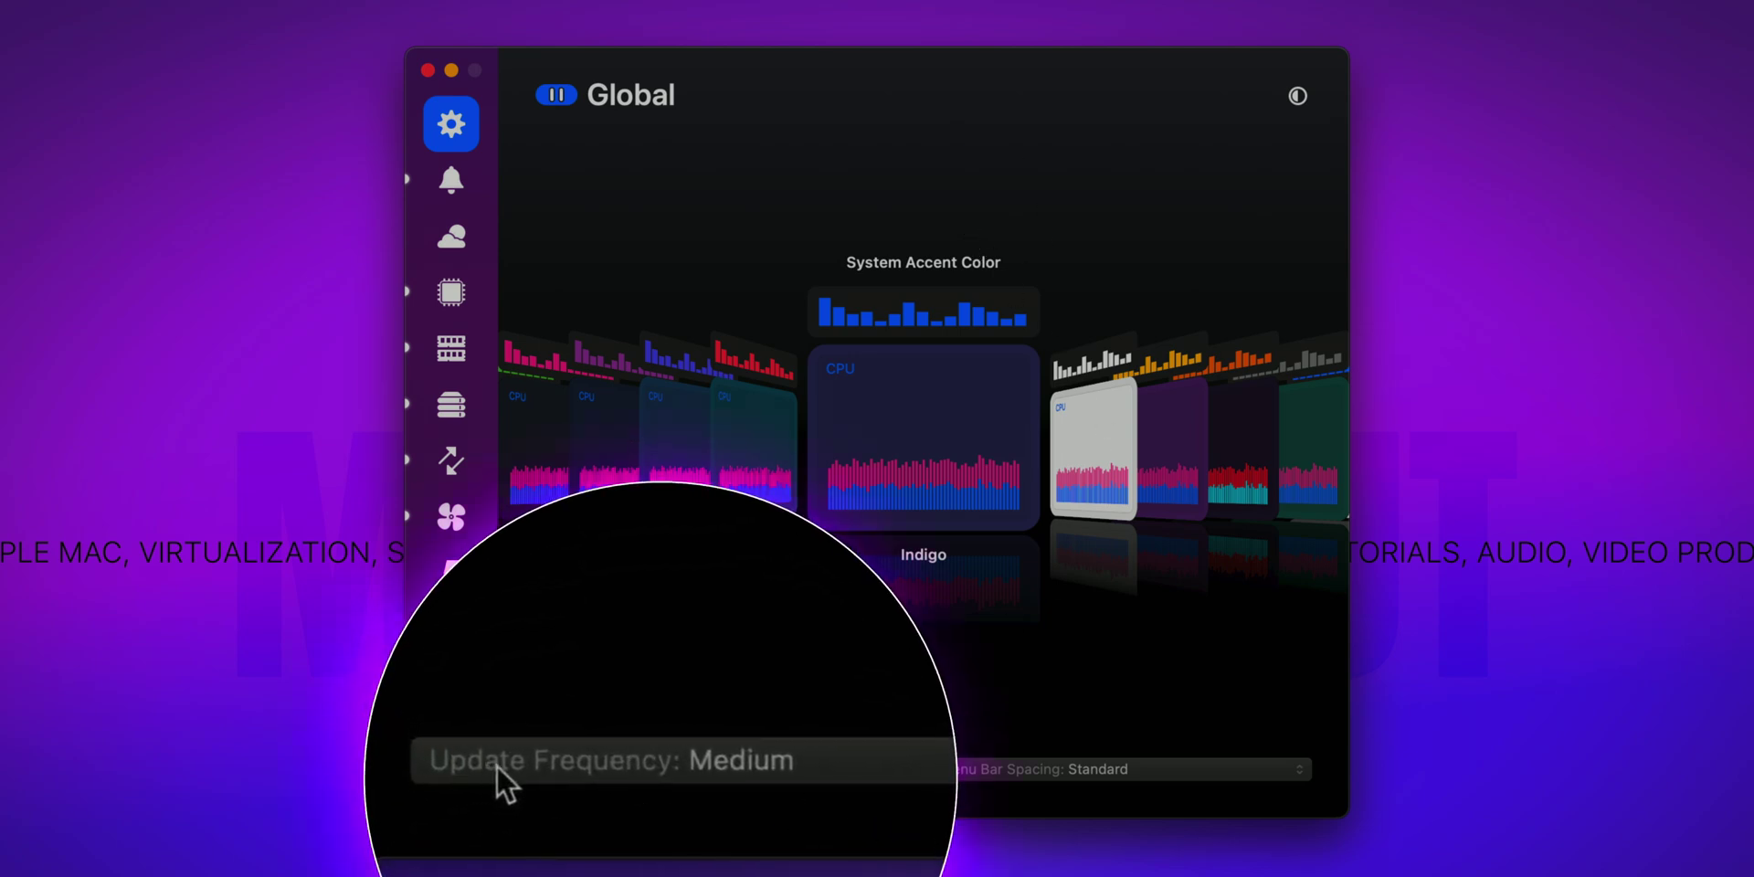
Step: Set the global update frequency to Fast and the menu bar spacing to Compact
left_click(612, 778)
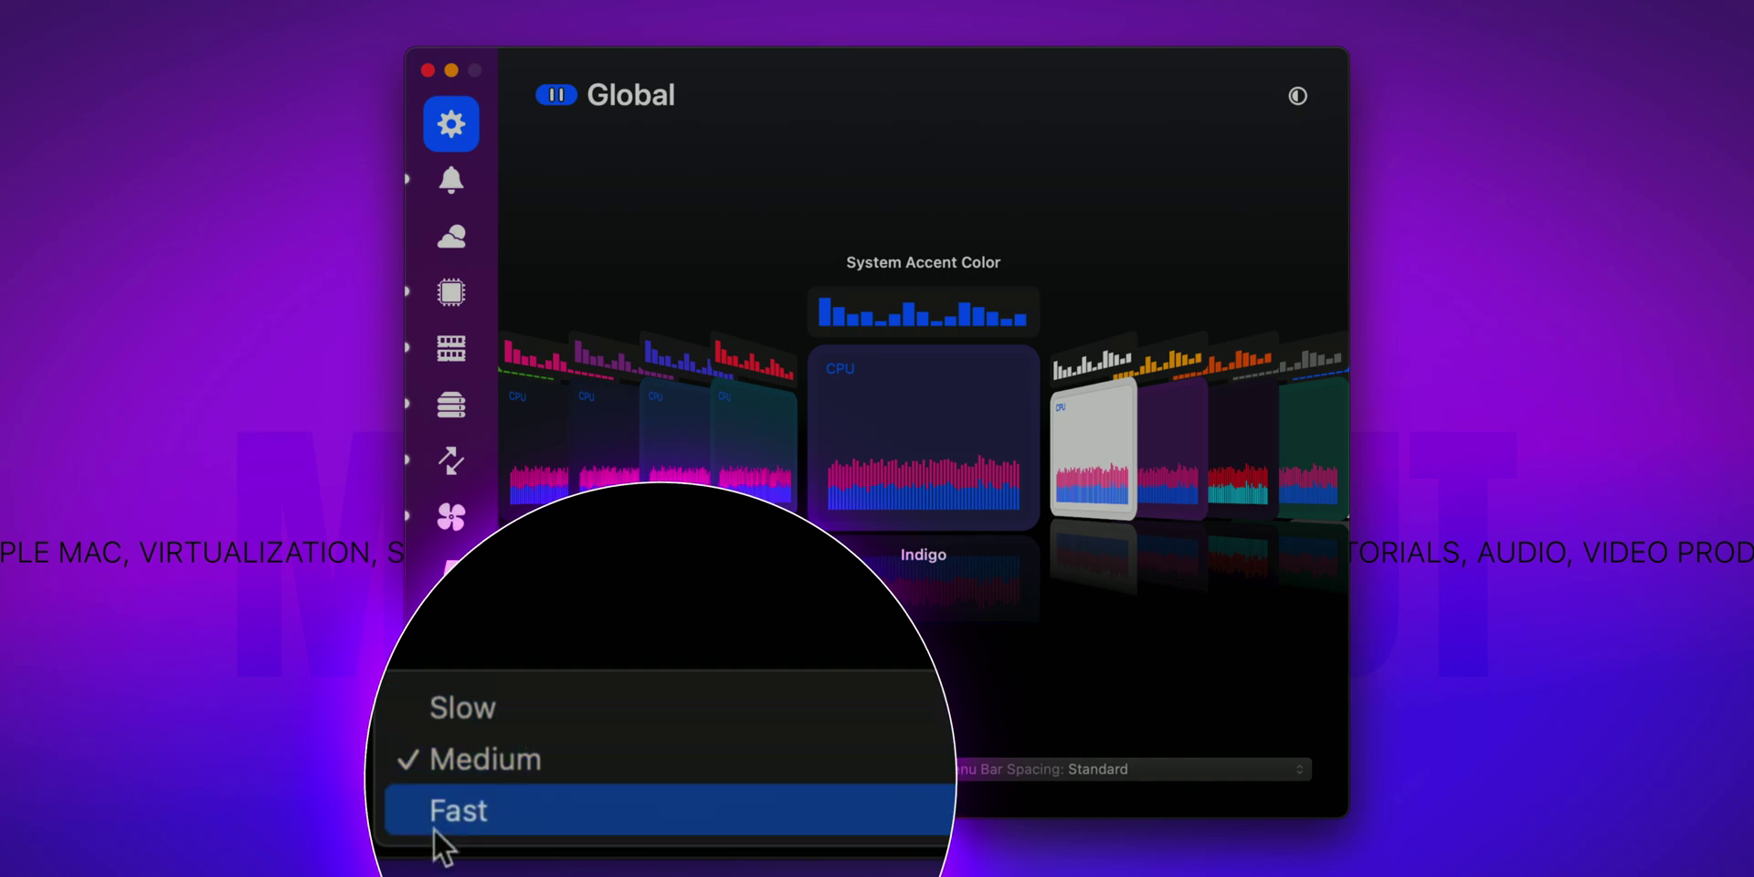
left_click(574, 799)
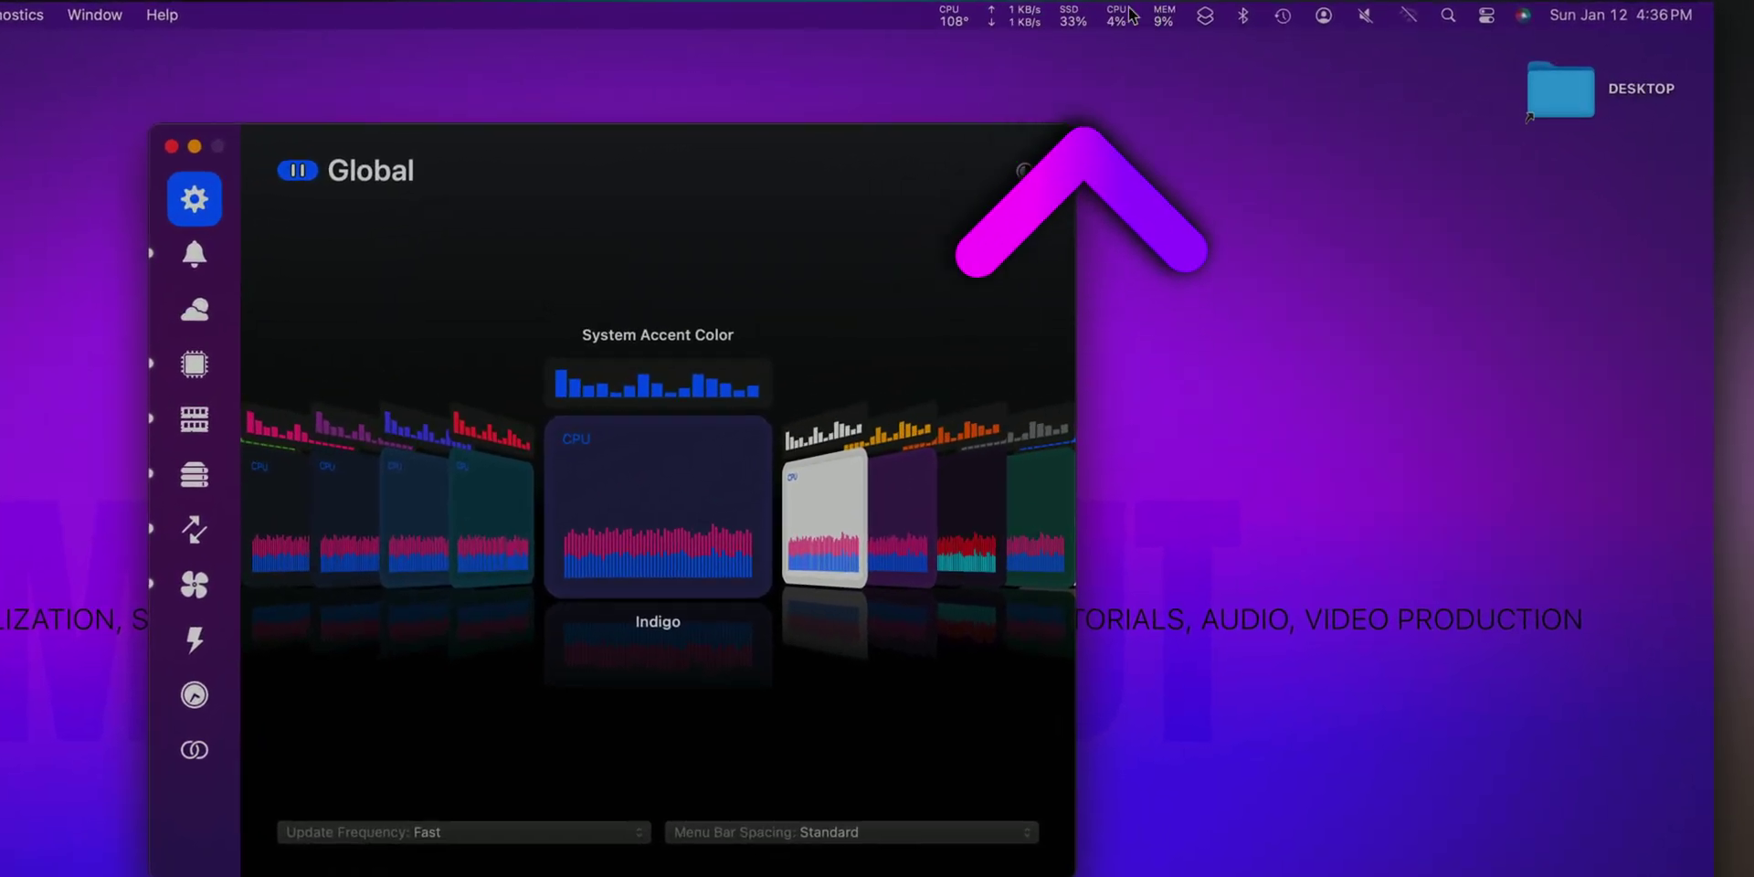
left_click(777, 833)
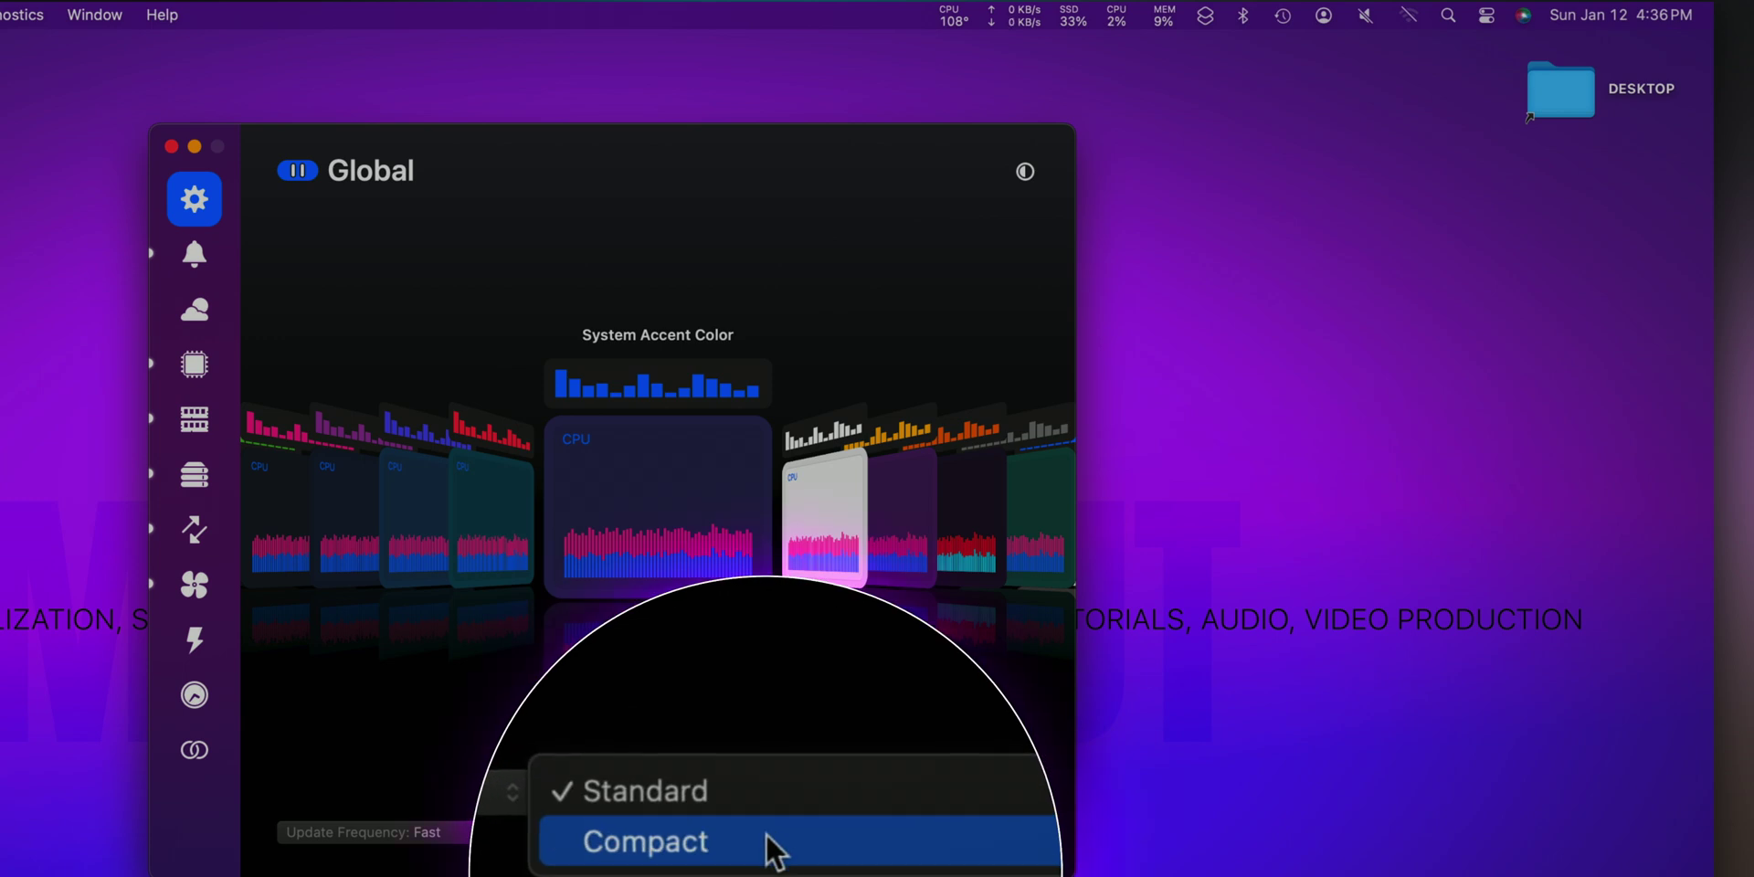
left_click(769, 841)
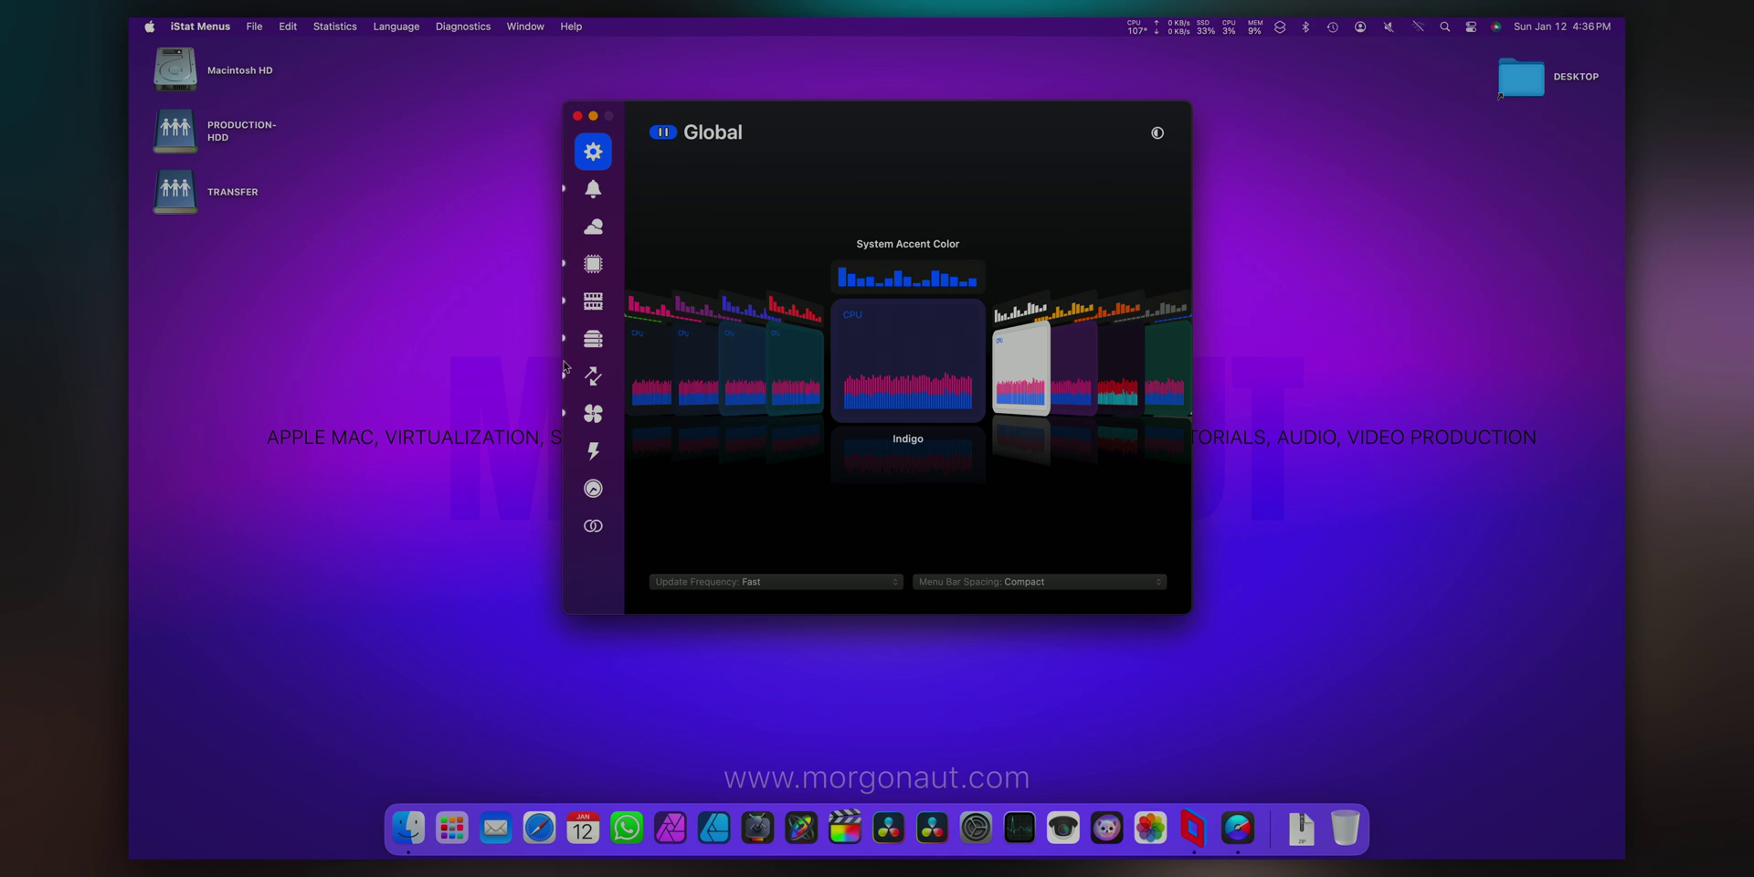
Step: Turn off the Sensors, Network, Disks, Memory and CPU & GPU monitors to clear them from the menu bar
left_click(595, 413)
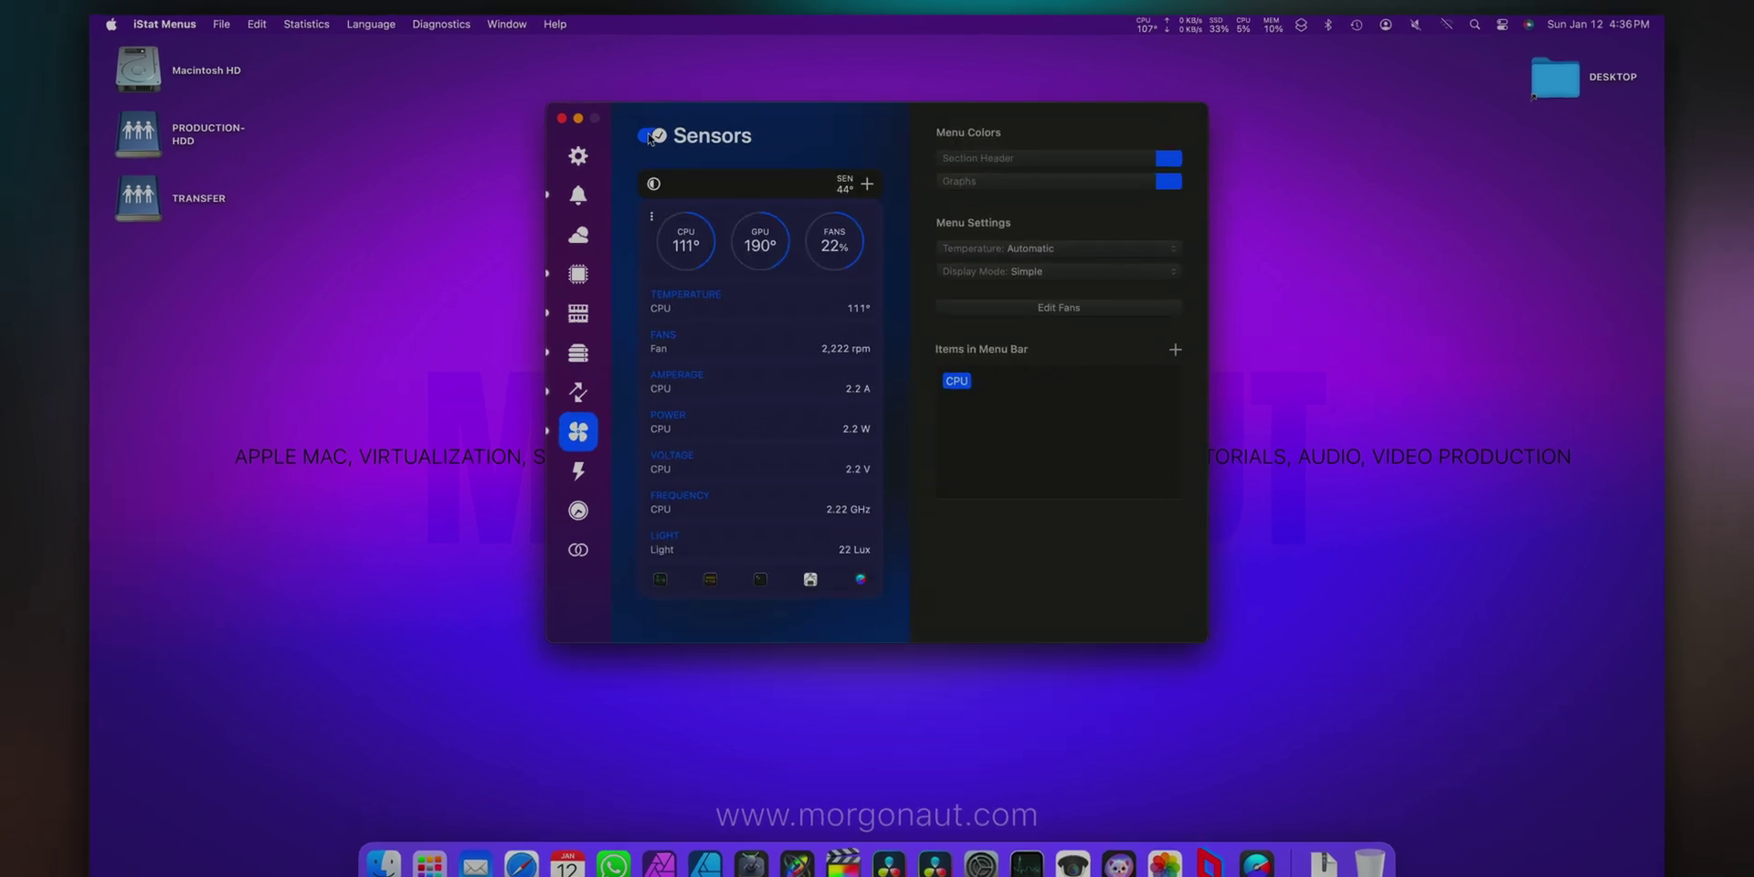
left_click(578, 392)
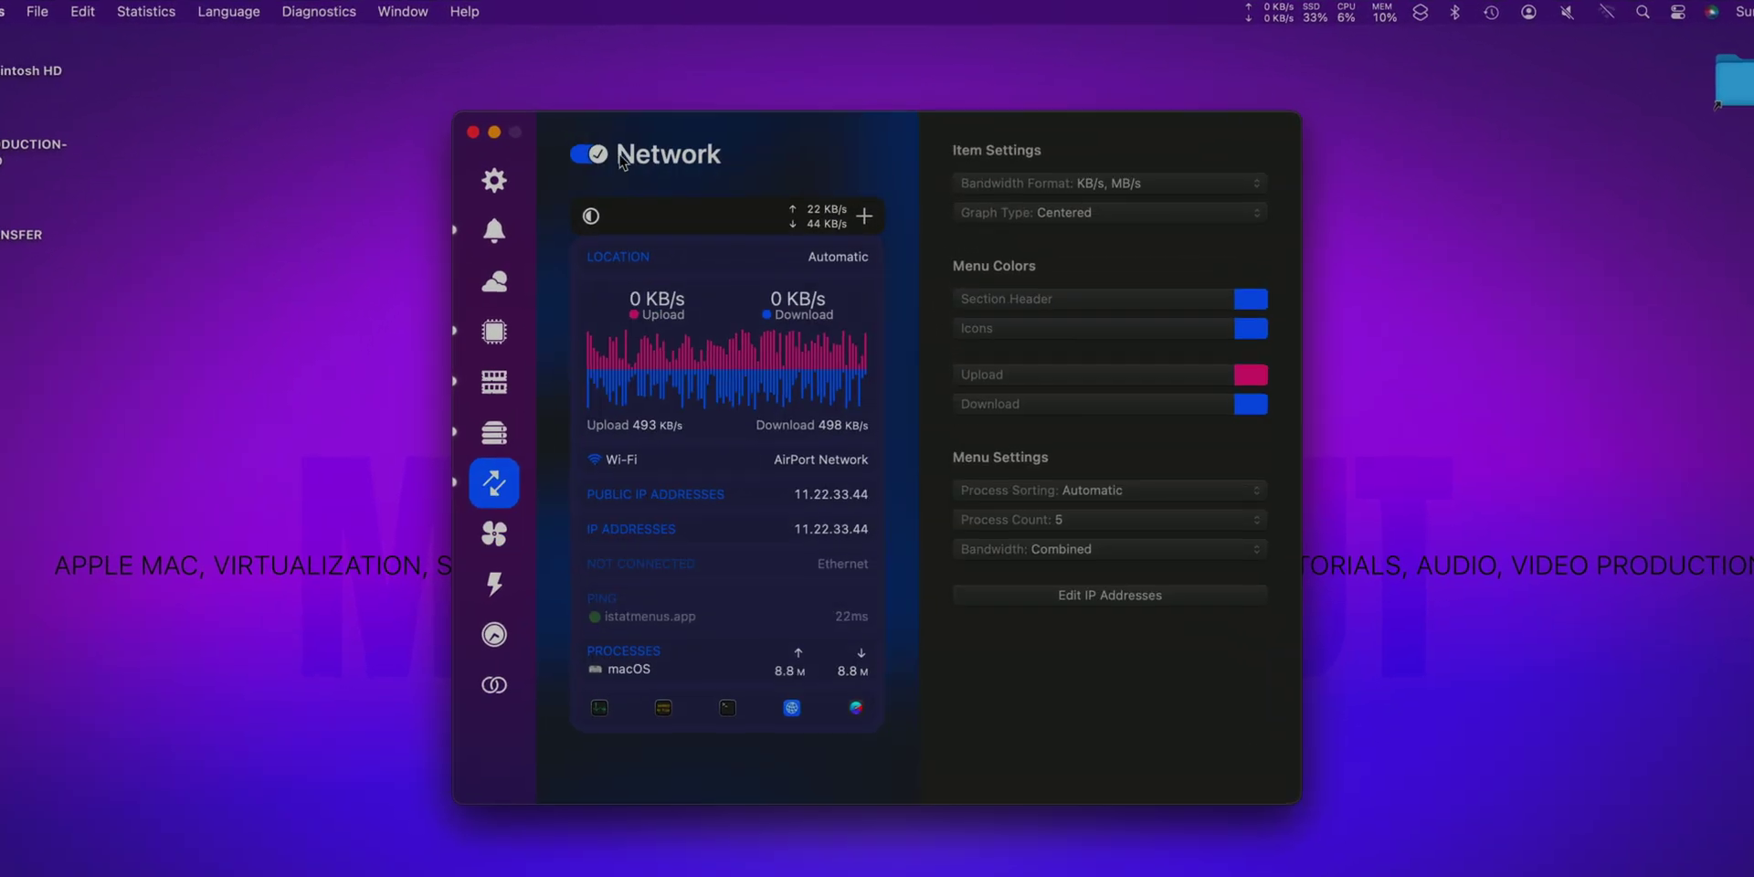
left_click(578, 353)
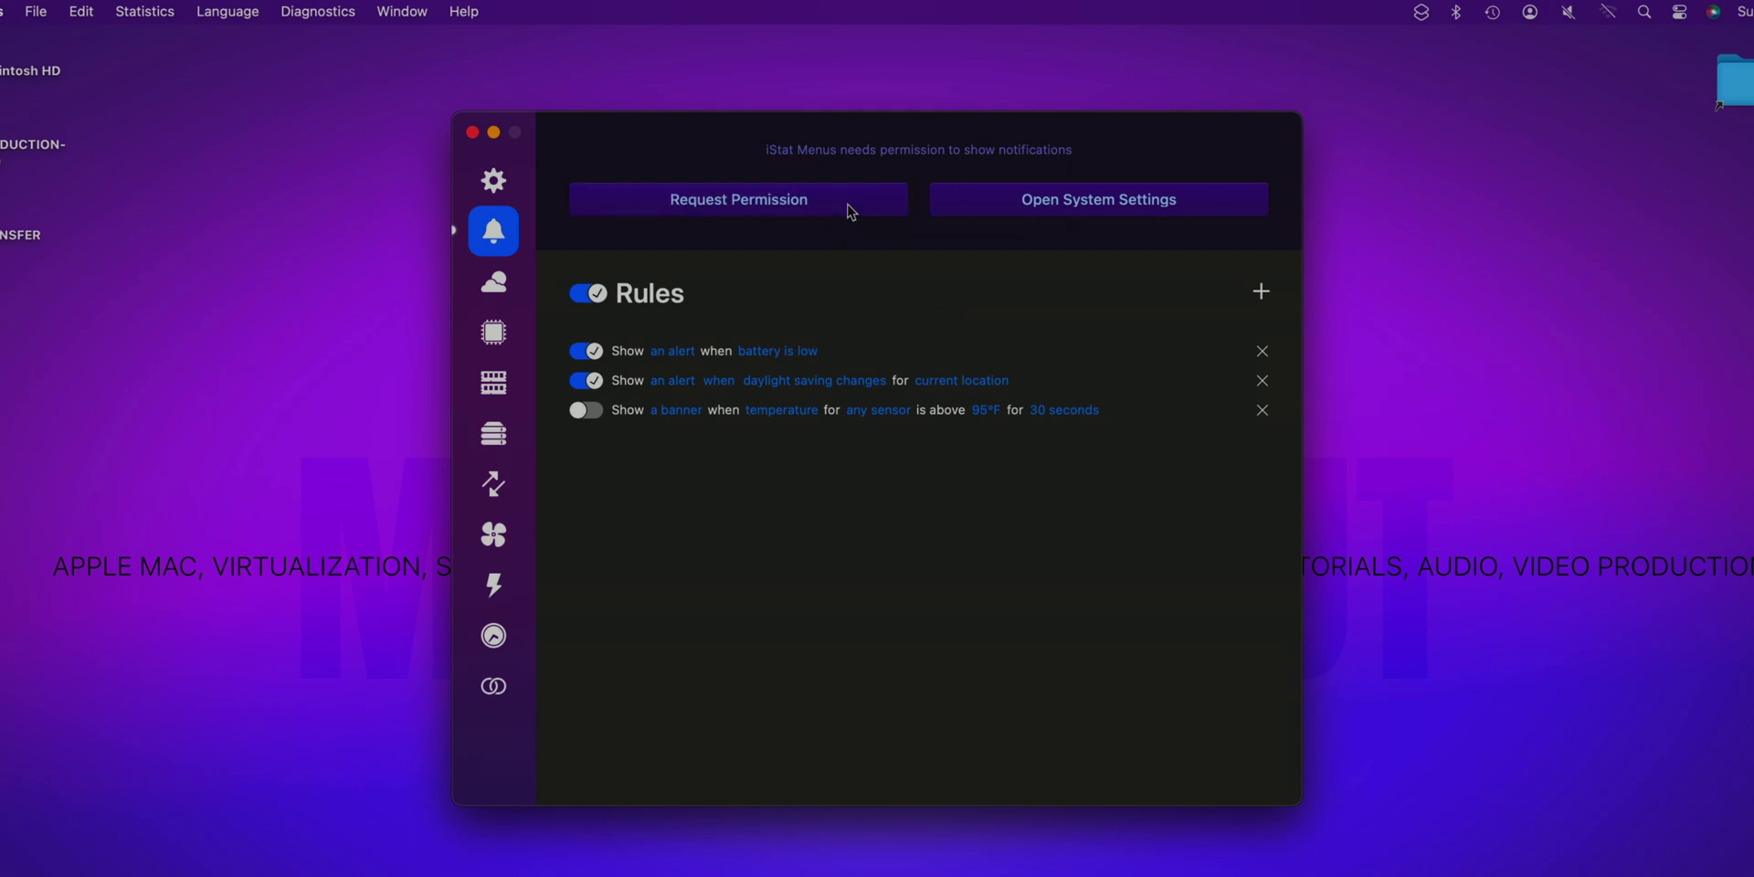
Step: Allow notifications for iStat Menus Helper and iStat Menus Menubar through System Settings, then quit System Settings
left_click(1203, 209)
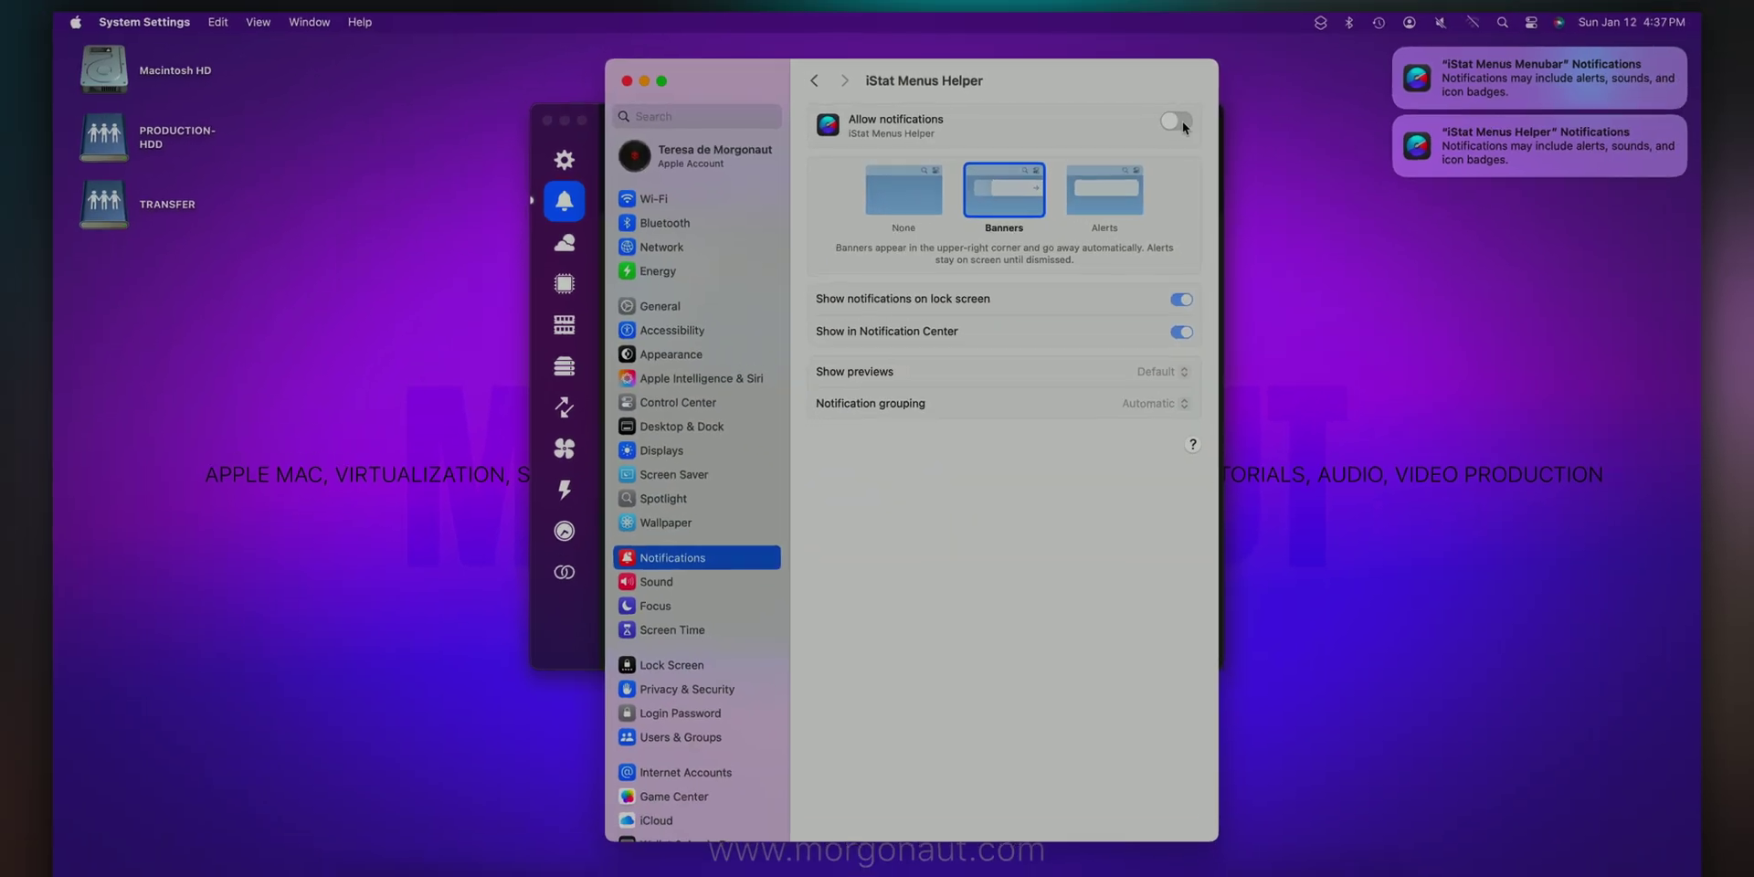
left_click(1181, 123)
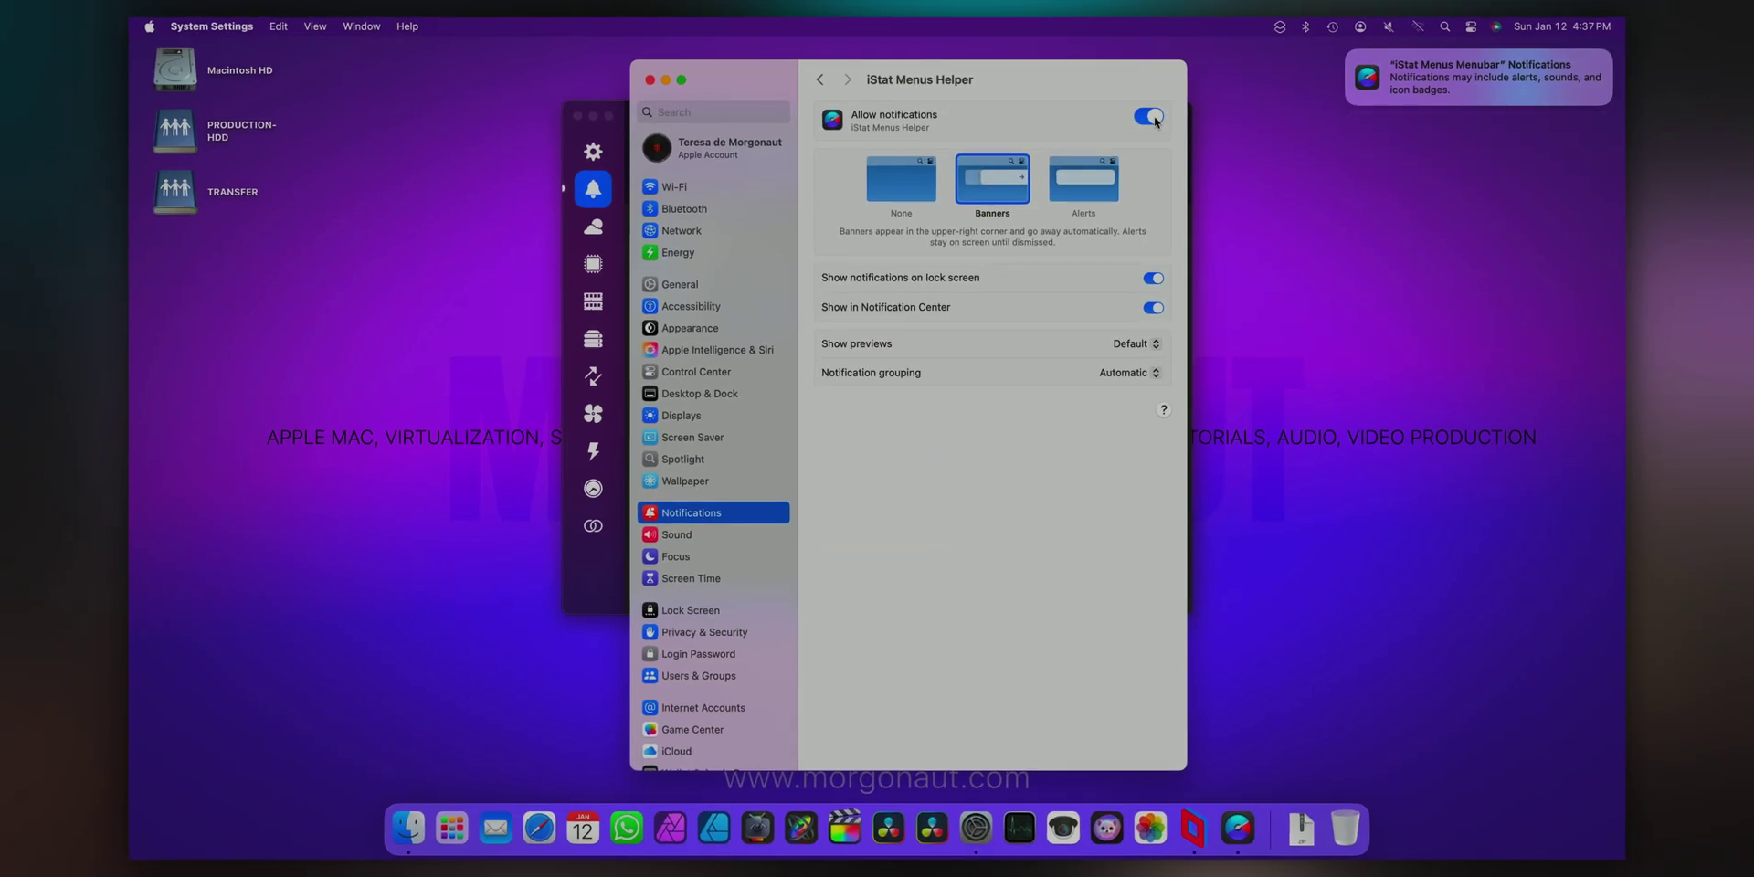
left_click(1595, 91)
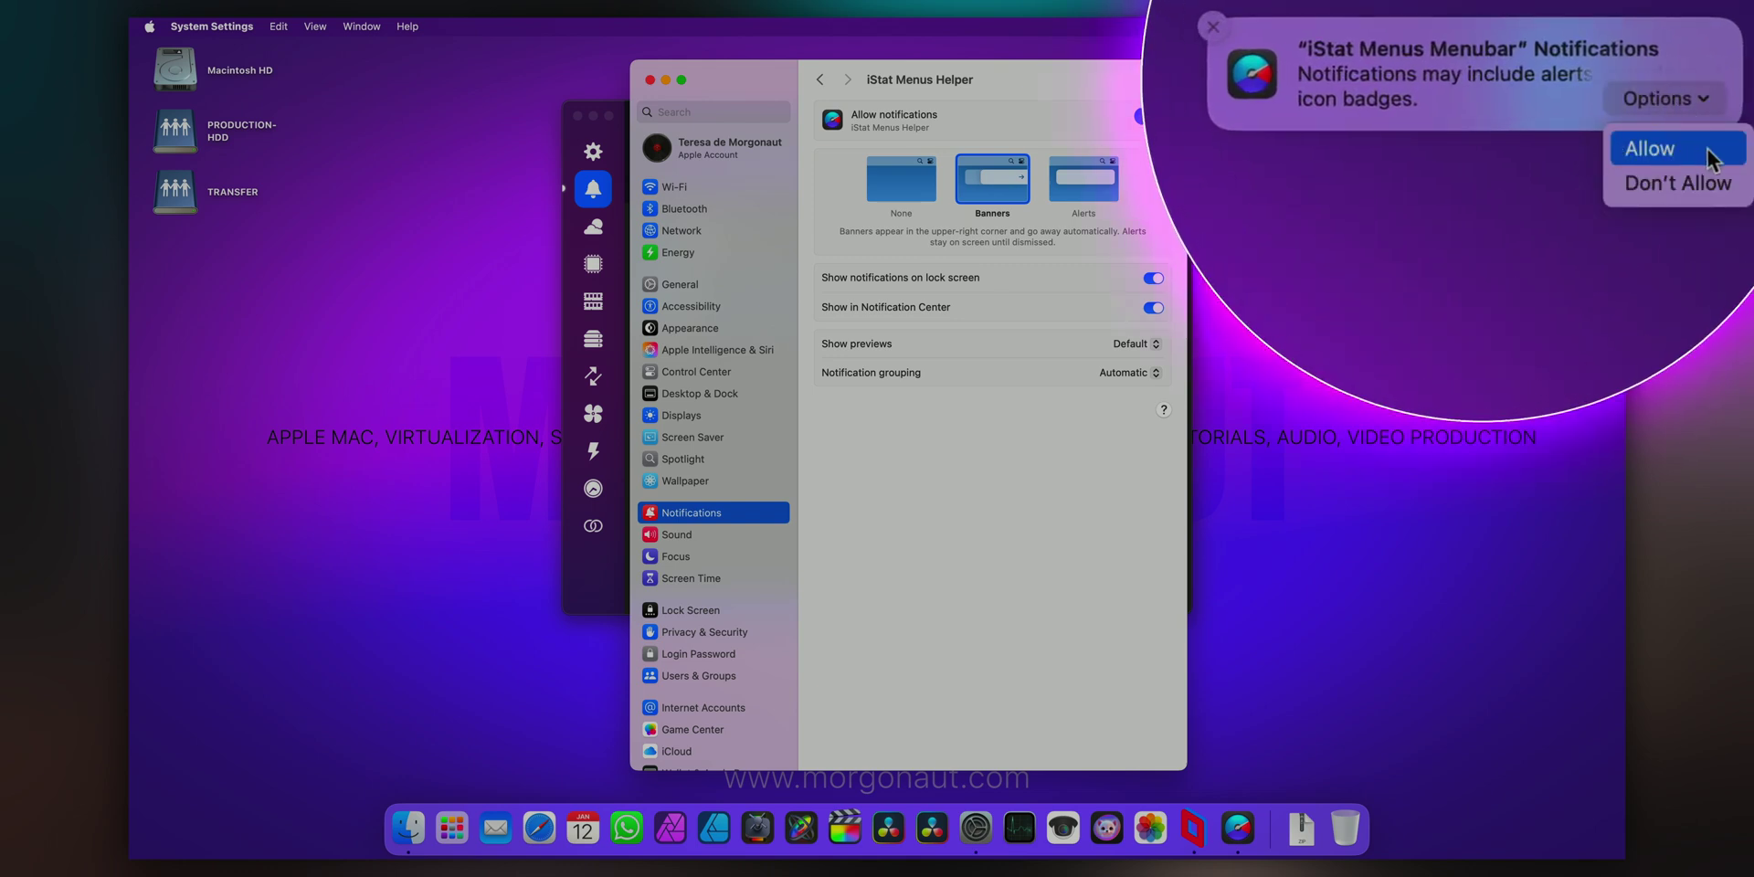
left_click(1590, 122)
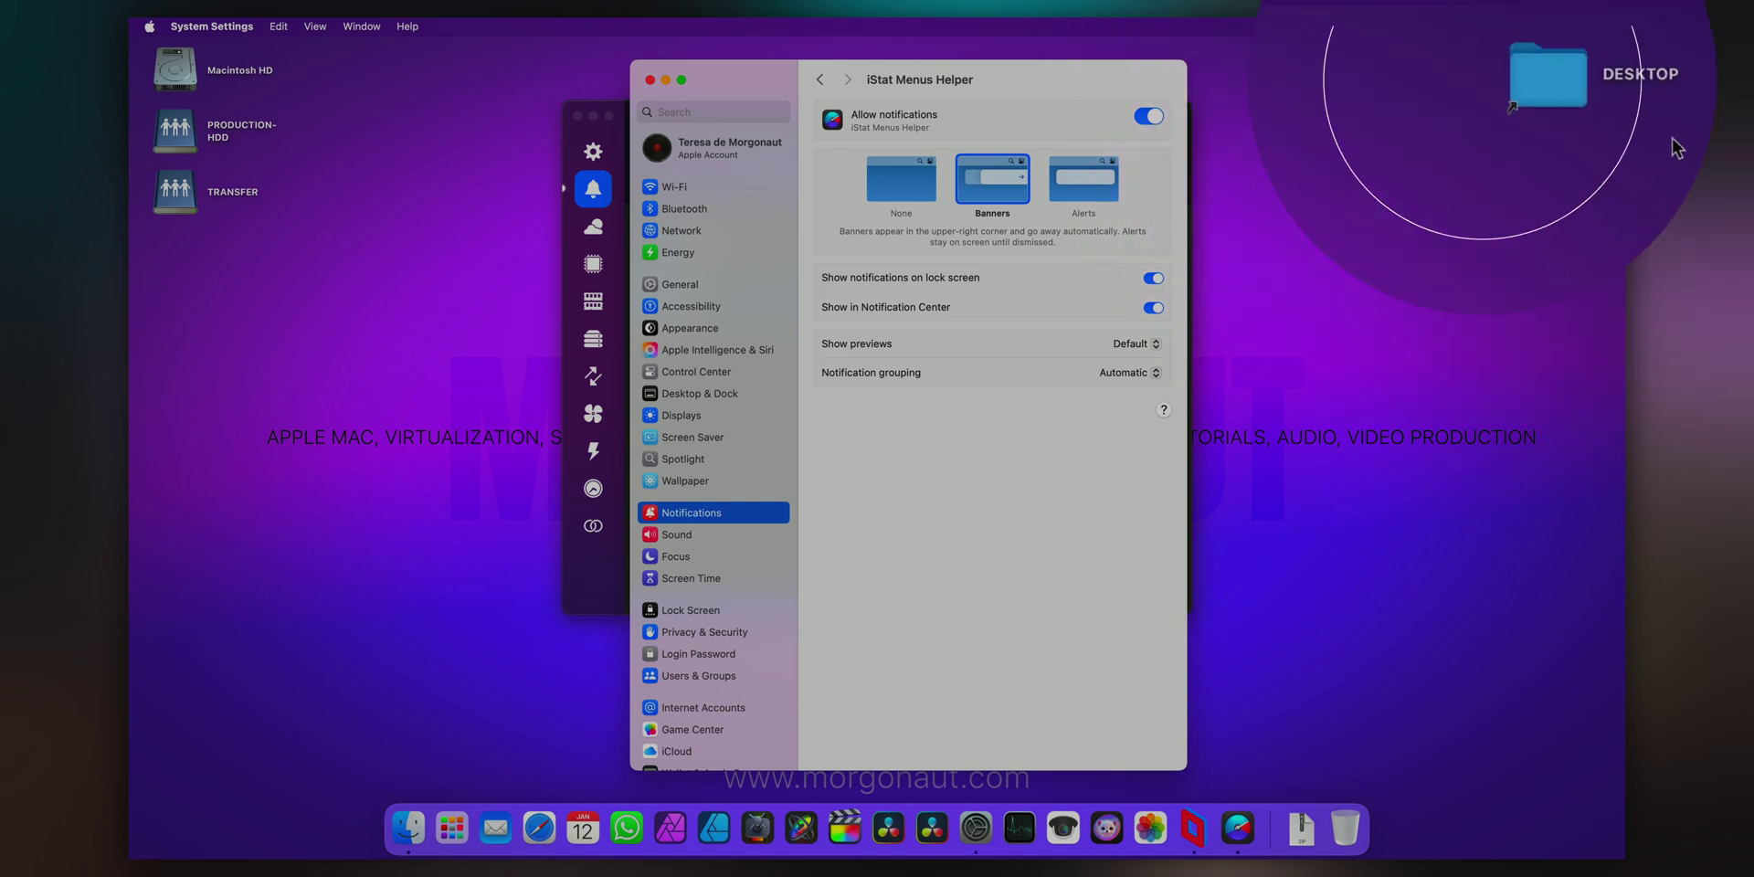
key("super+q")
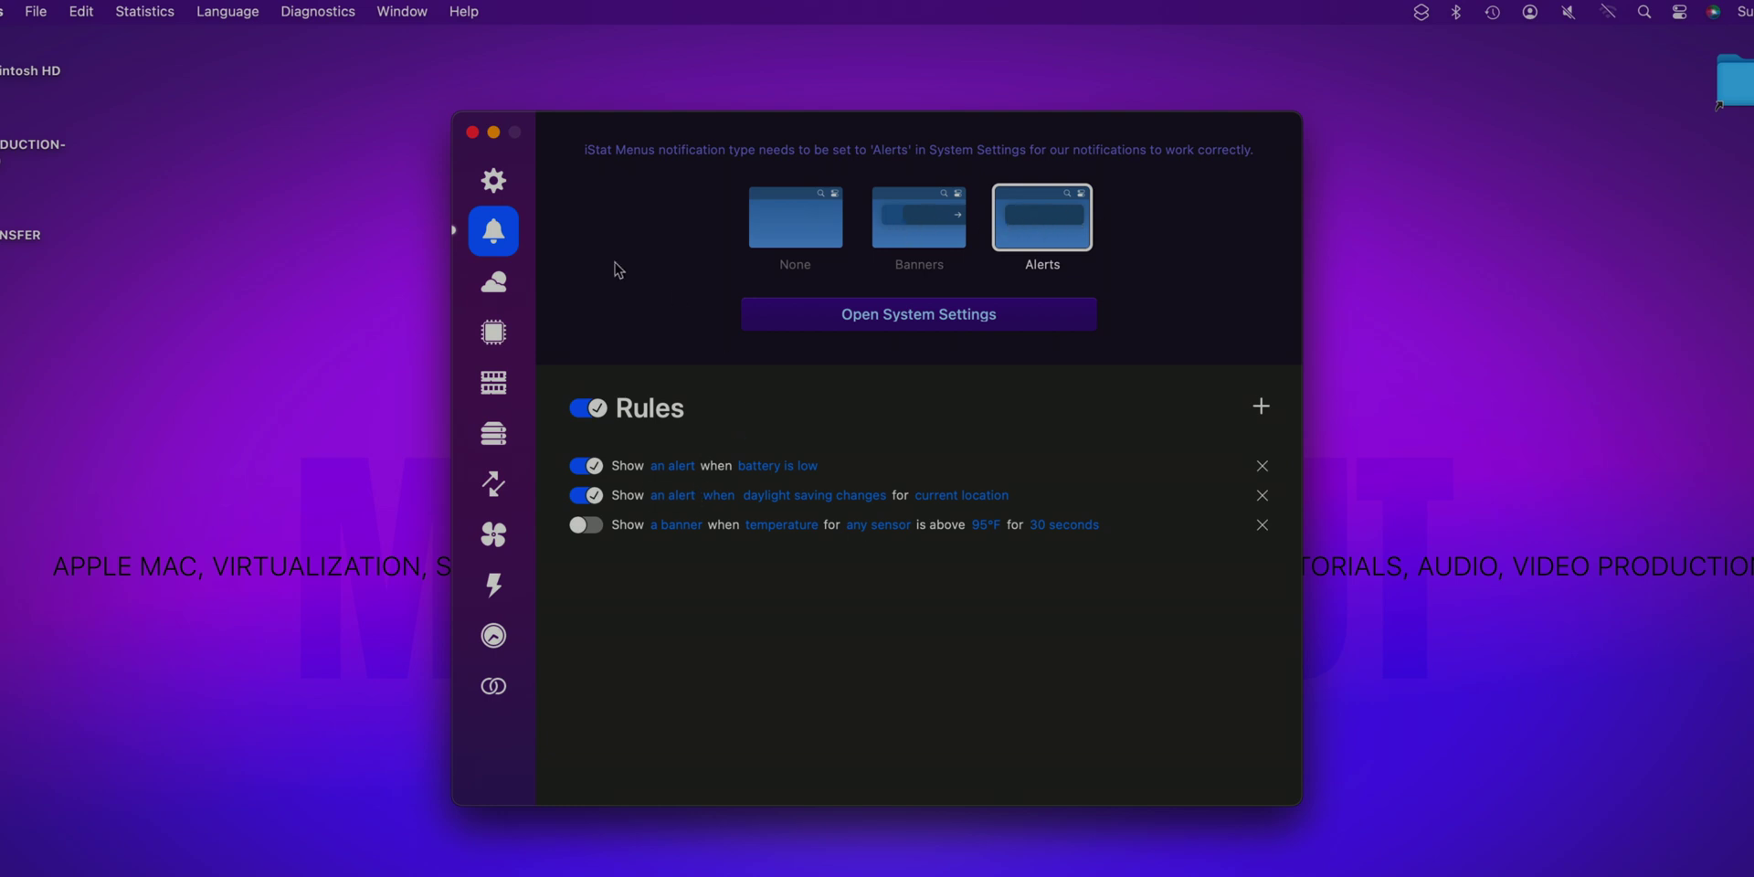
Step: Enable the CPU & GPU monitor and inspect its menu bar dropdown, including the time ranges of the CPU history graph
left_click(495, 334)
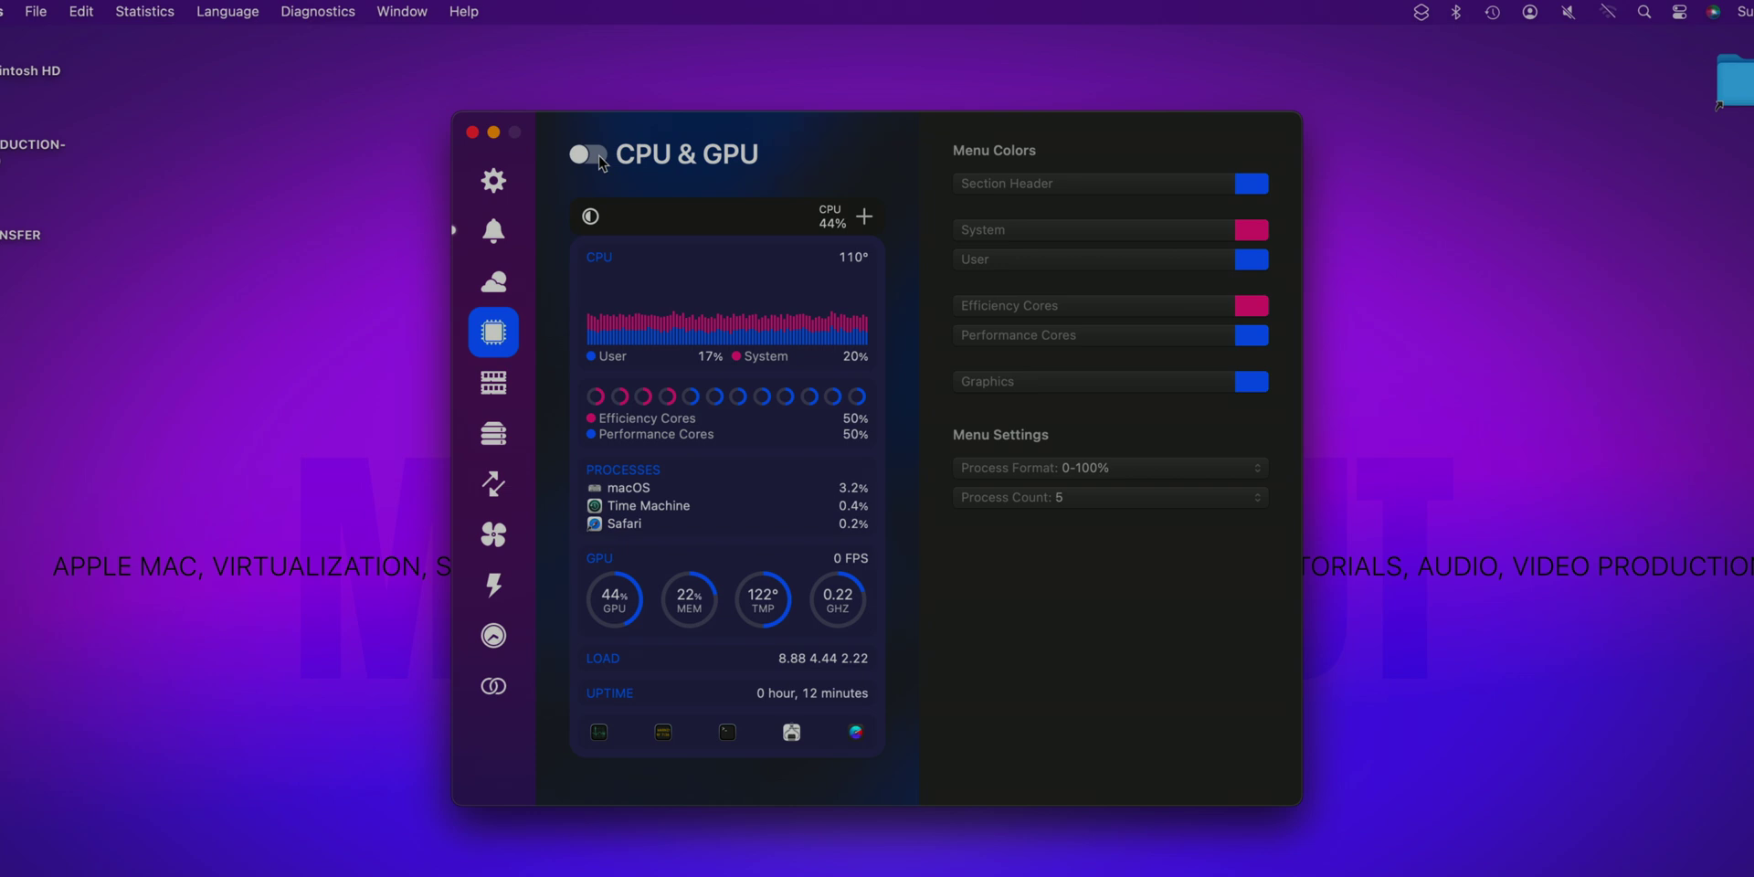
left_click(1381, 11)
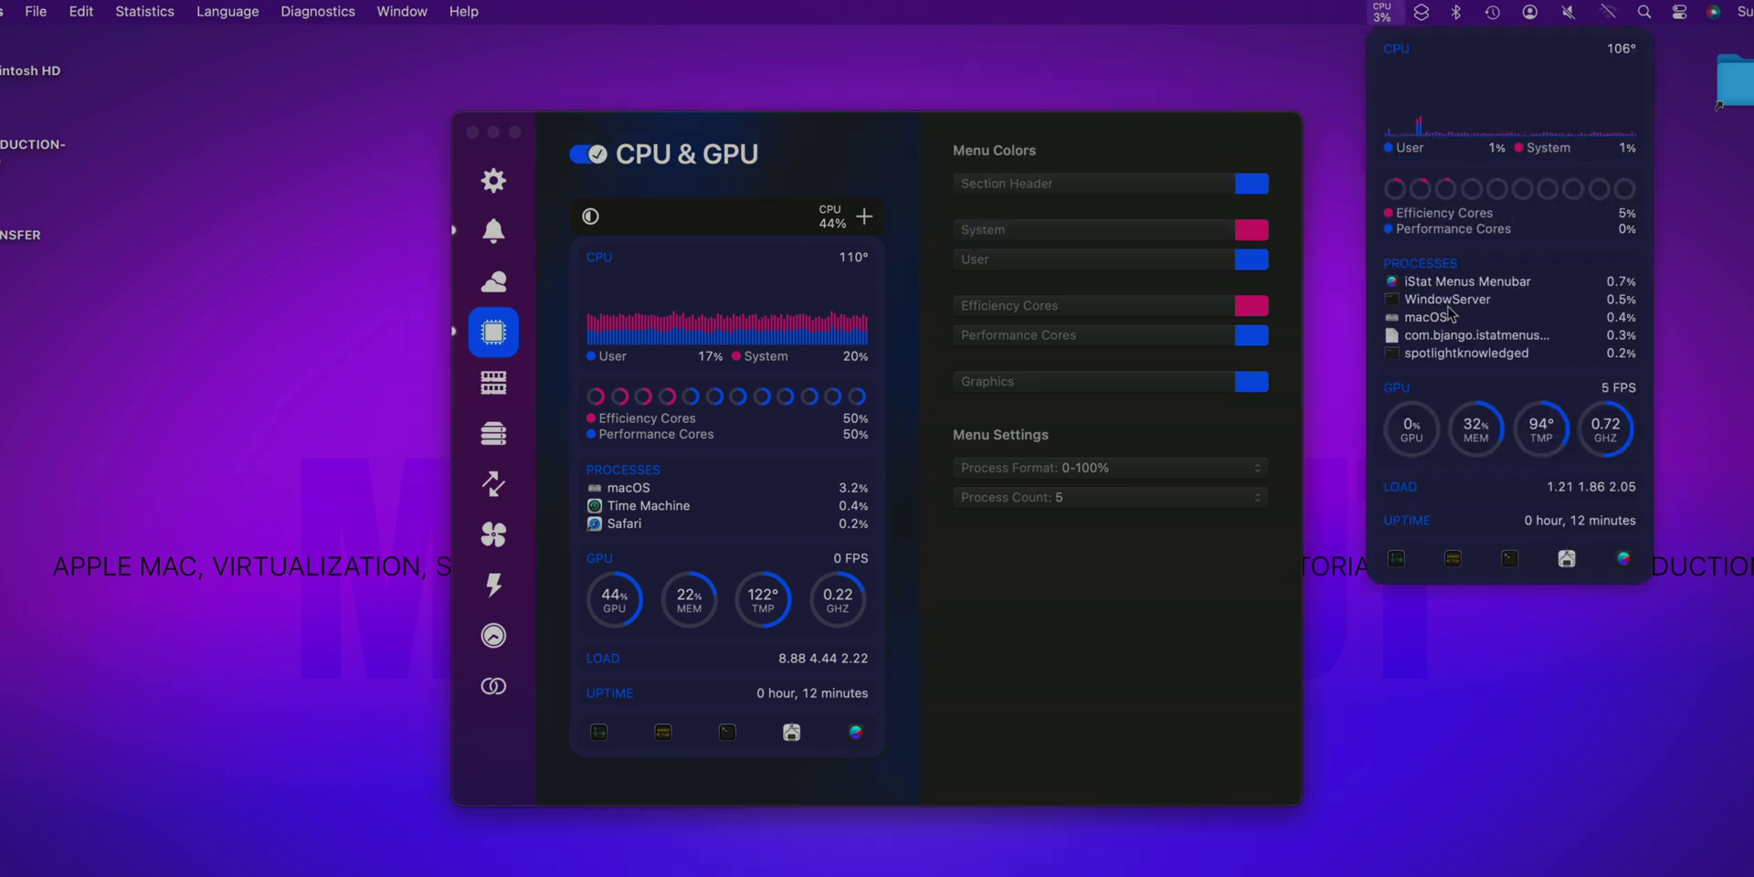
mouse_move(1507, 91)
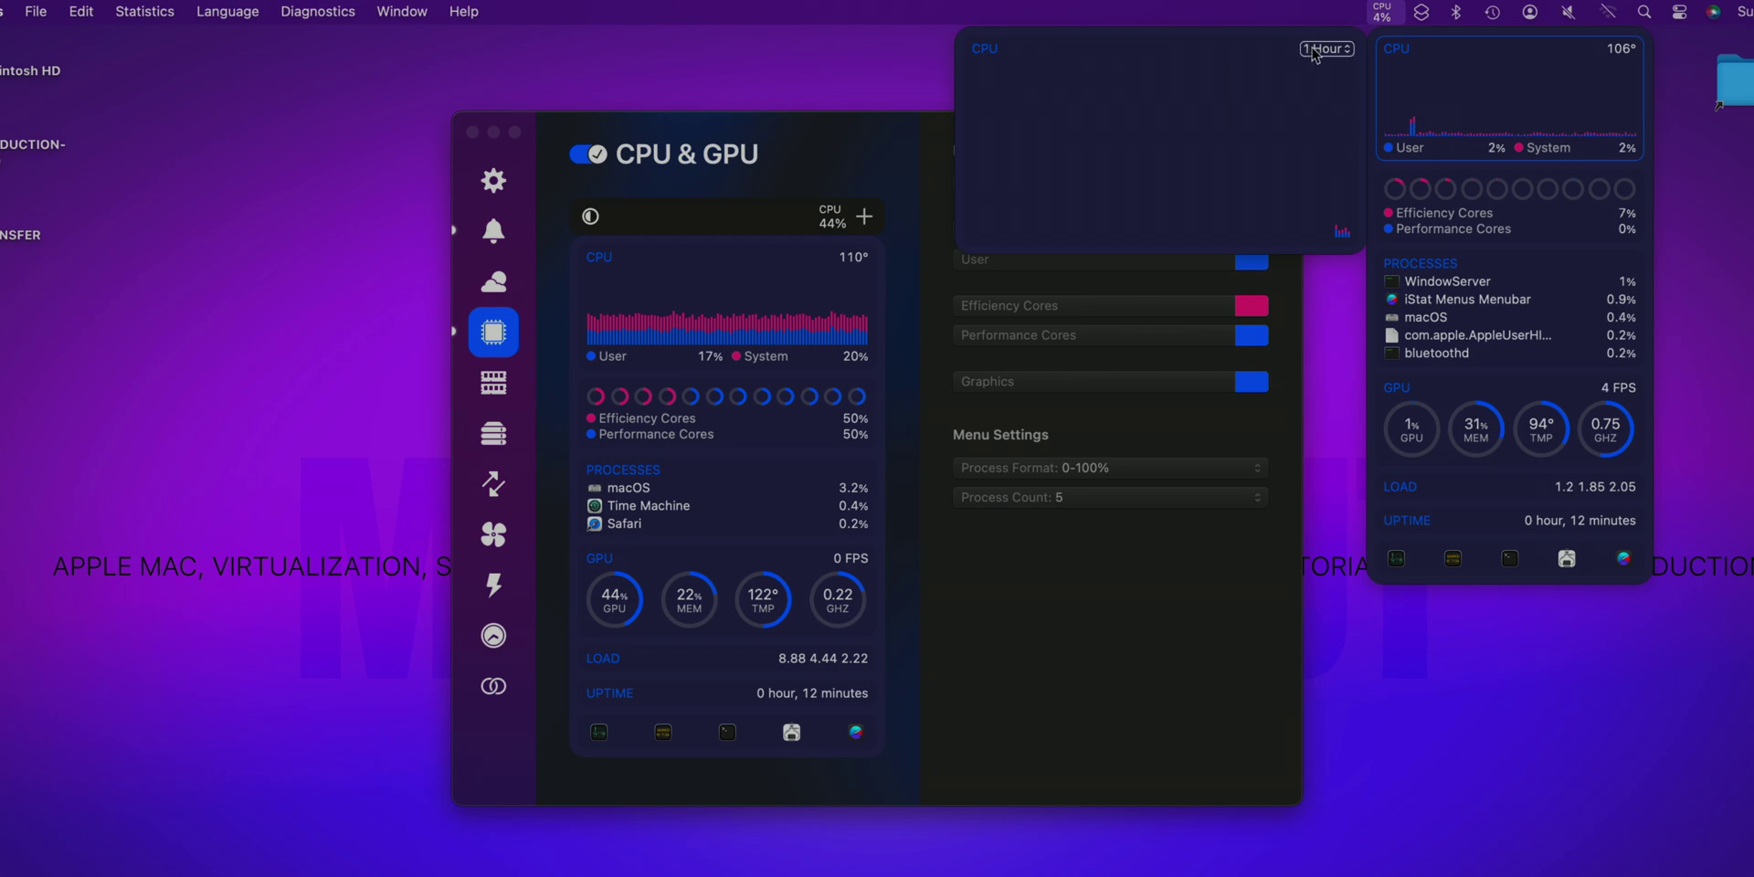
left_click(1313, 52)
left_click(903, 137)
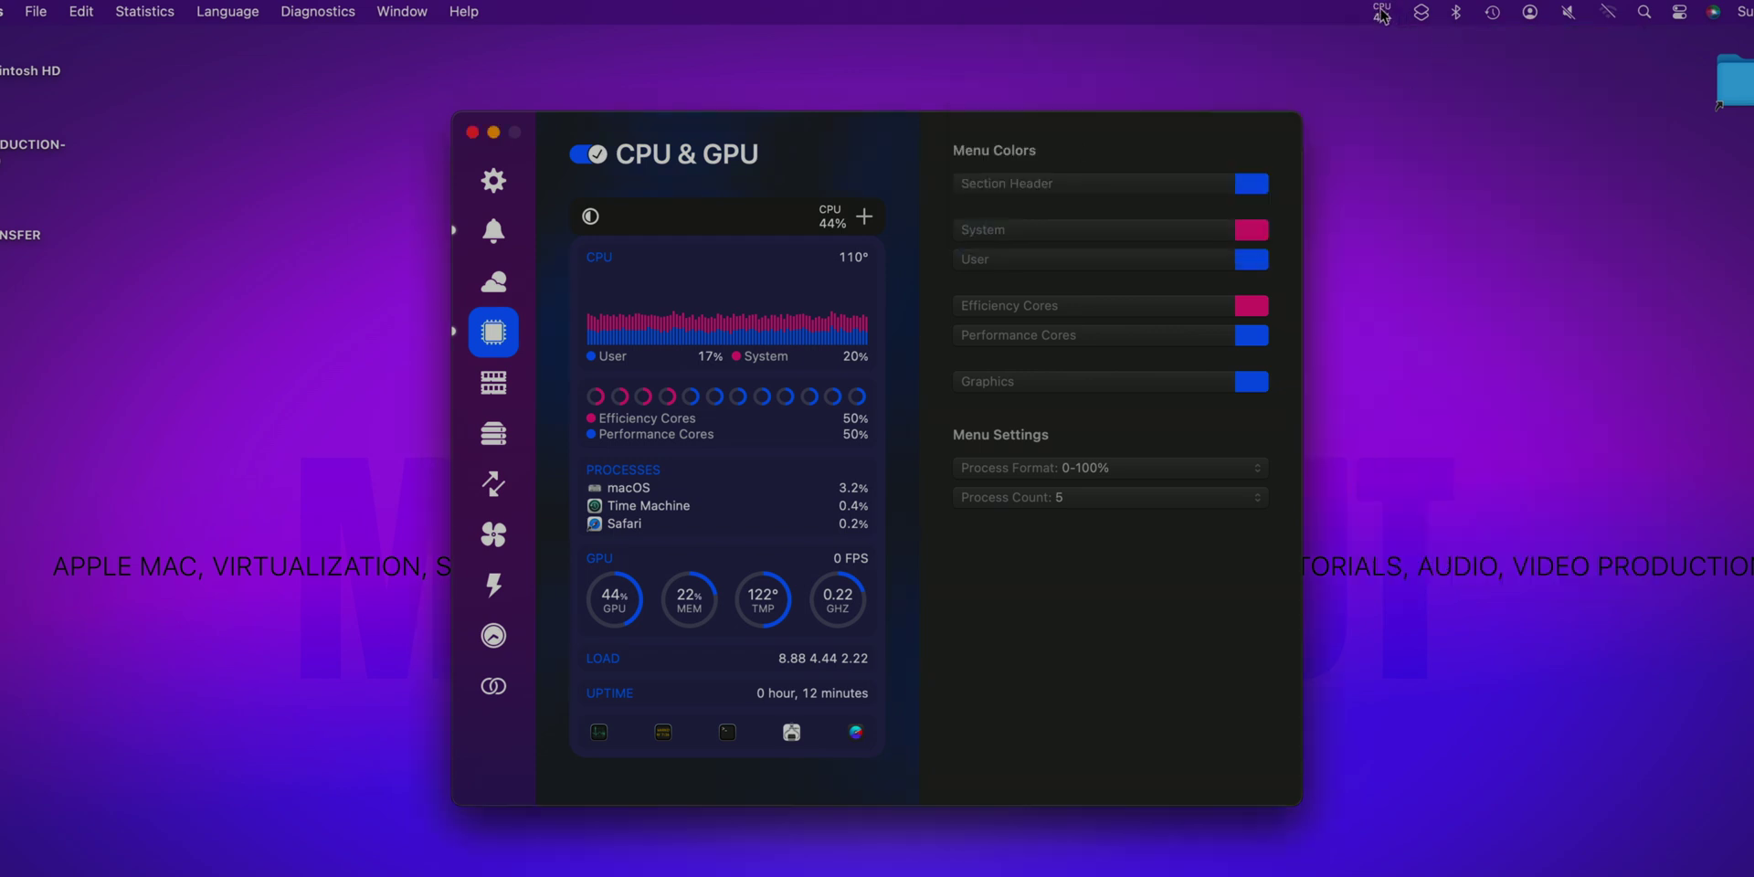
Step: Add the CPU History graph to the menu bar items and check it in the menu bar
left_click(866, 220)
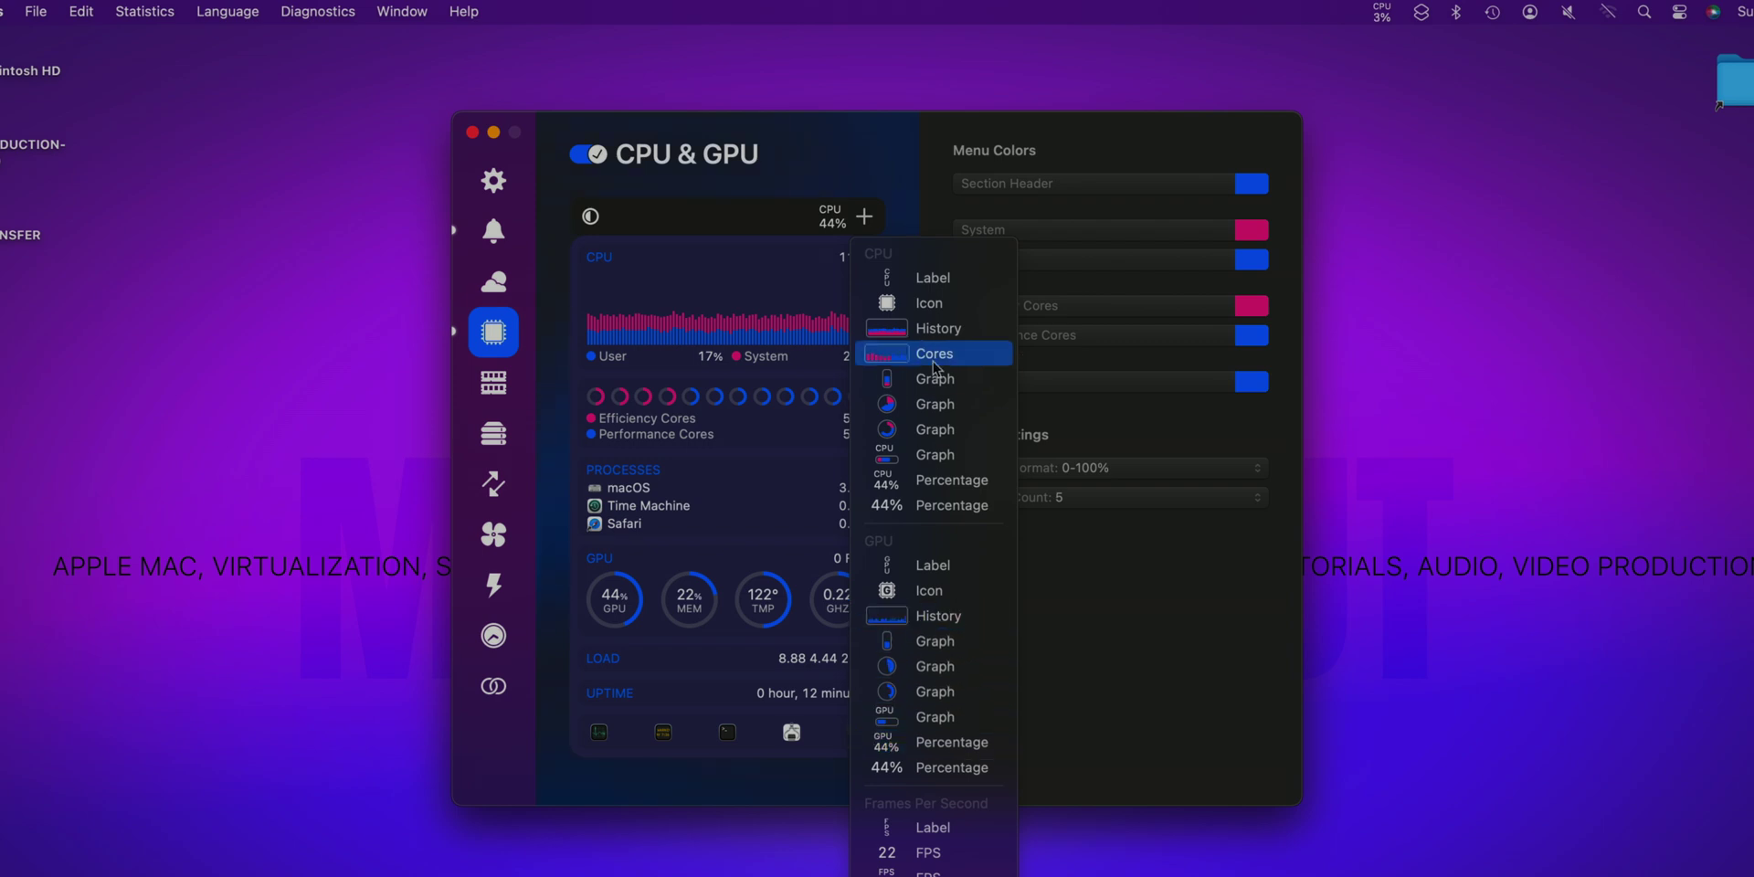
left_click(937, 330)
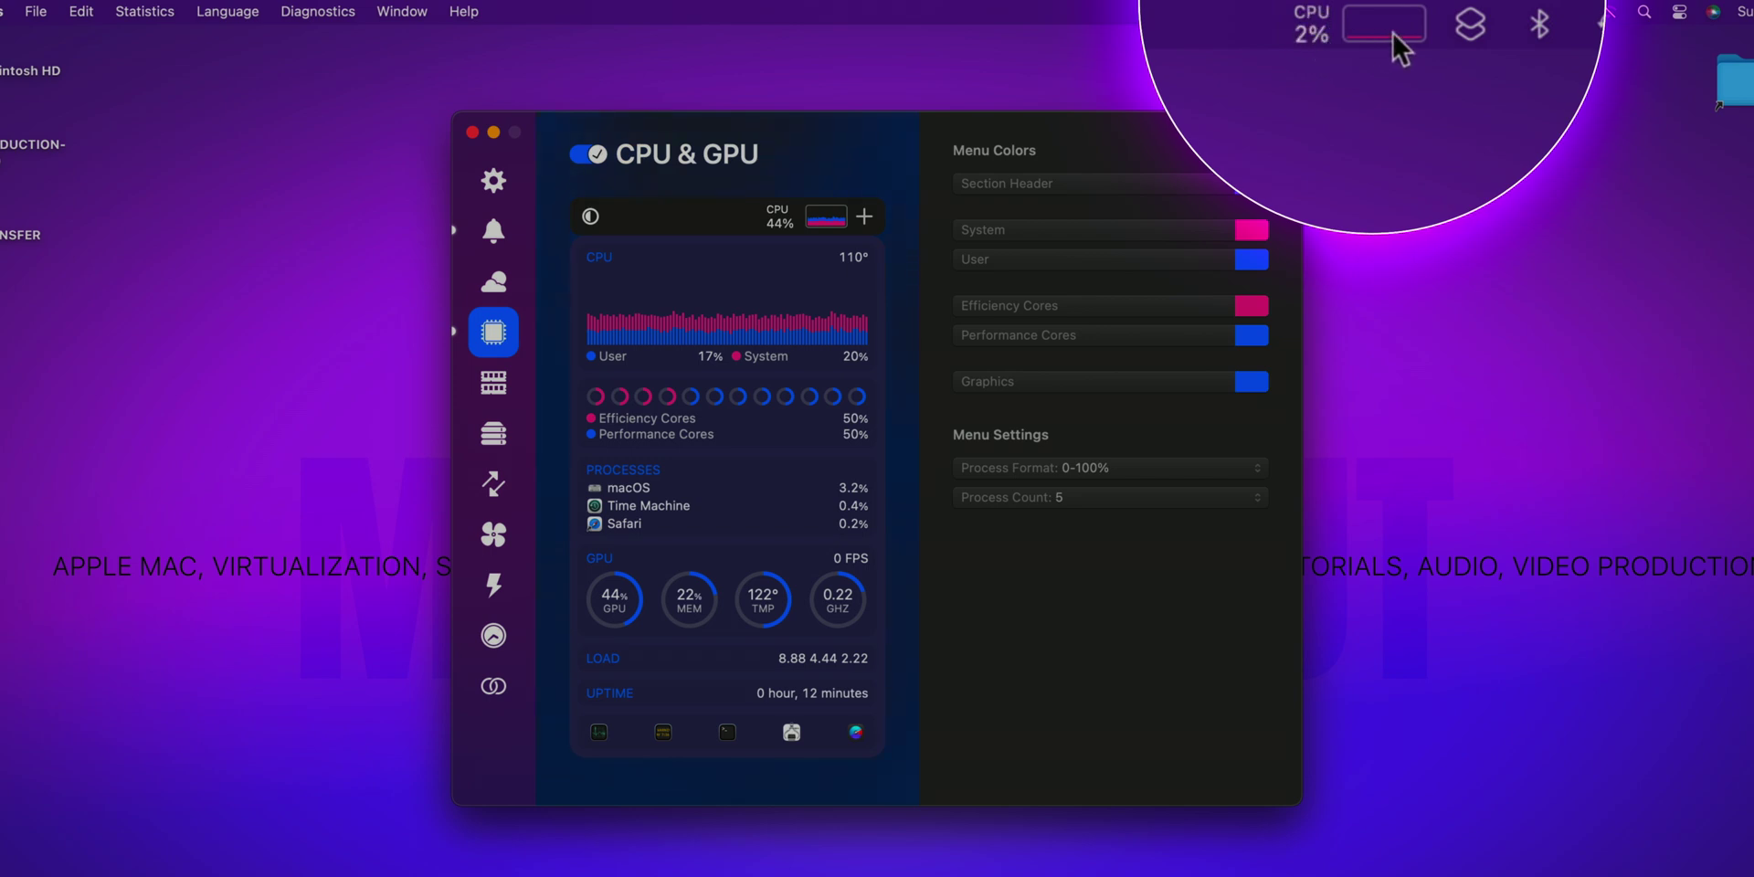
left_click(1350, 17)
left_click(1352, 19)
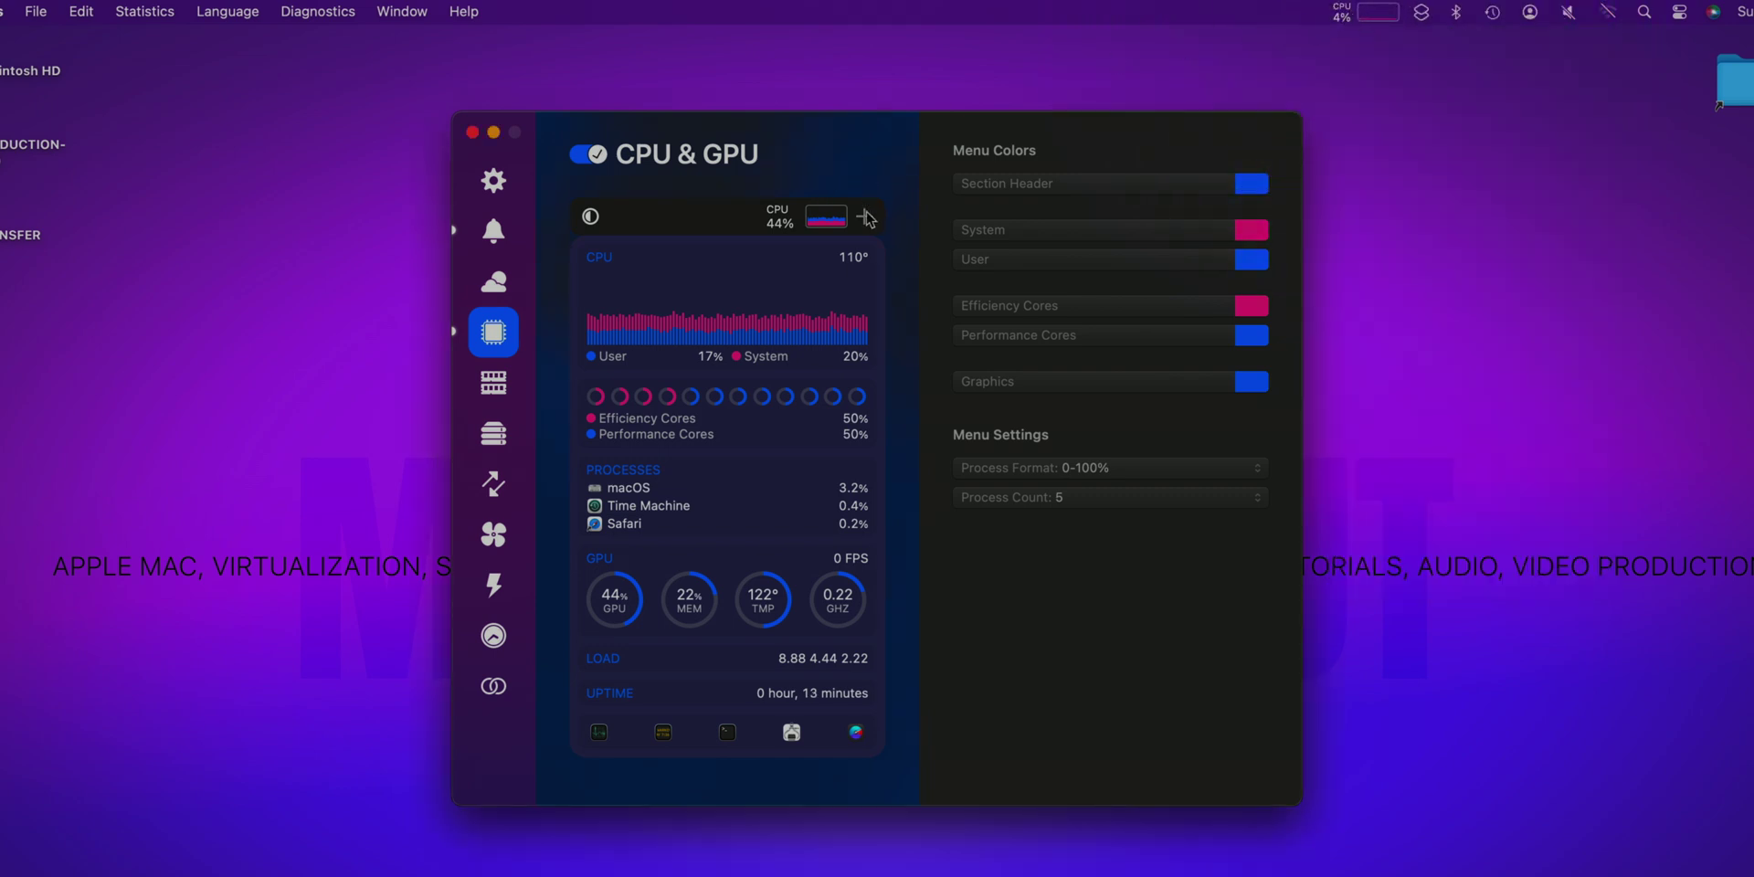
Step: Add the labelled GPU Percentage and the GPU History graph to the menu bar items
left_click(866, 217)
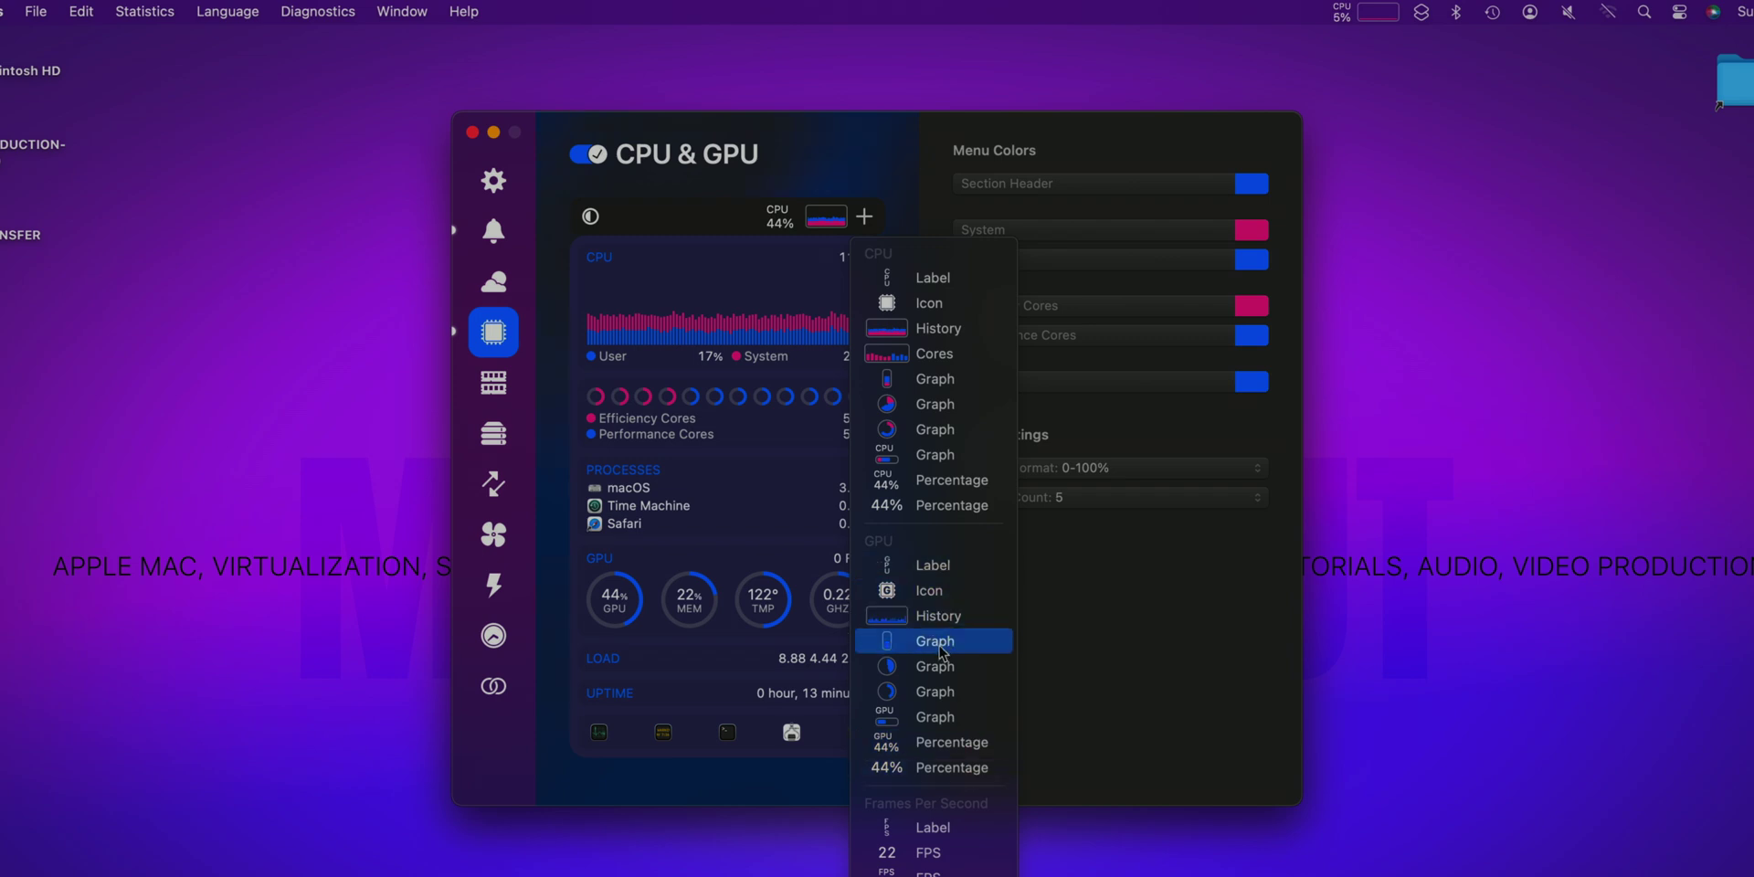
left_click(928, 744)
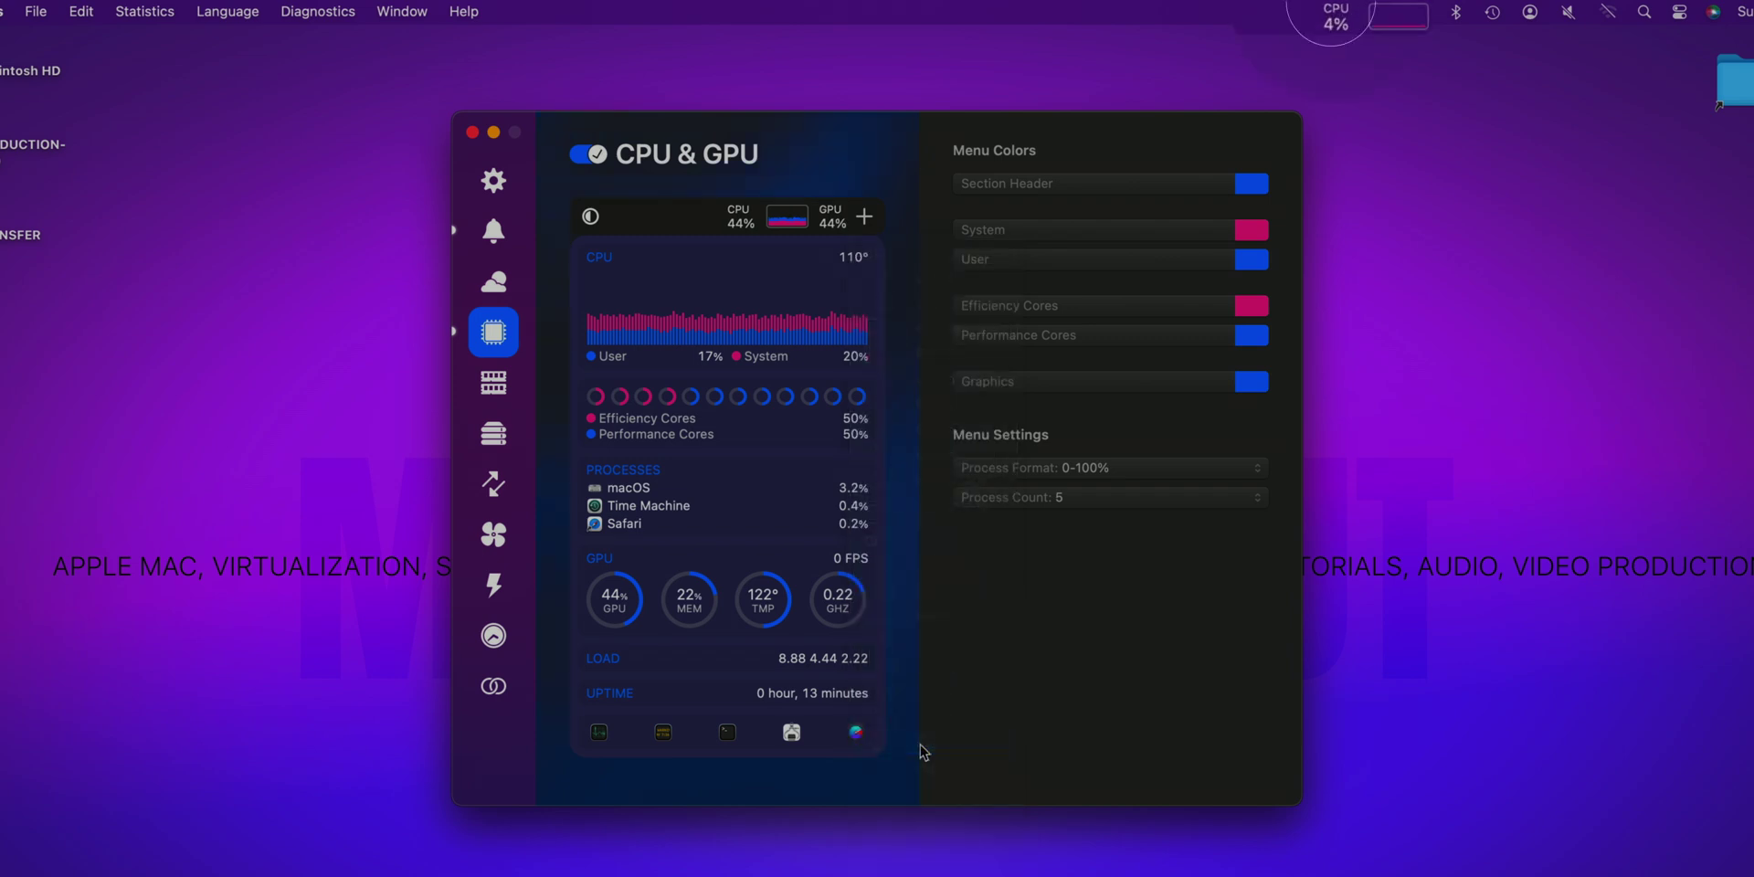
left_click(864, 217)
left_click(920, 619)
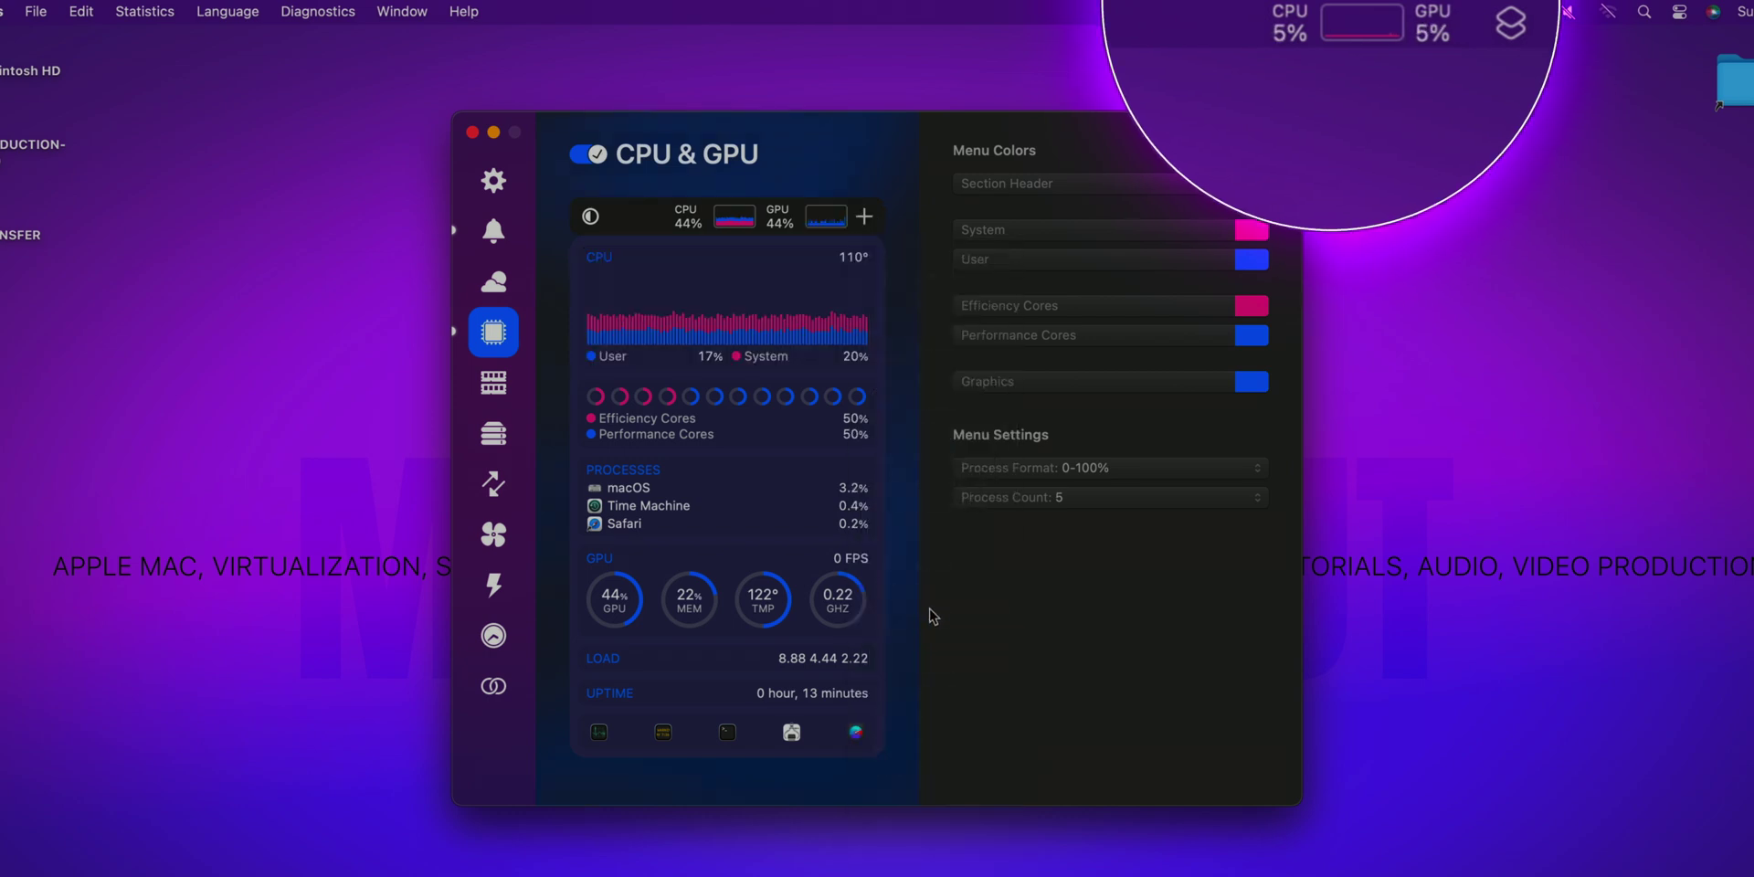
Step: Review the settings of the CPU Percentage, GPU Percentage and GPU History items, including the GPU Percentage display choices
left_click(687, 219)
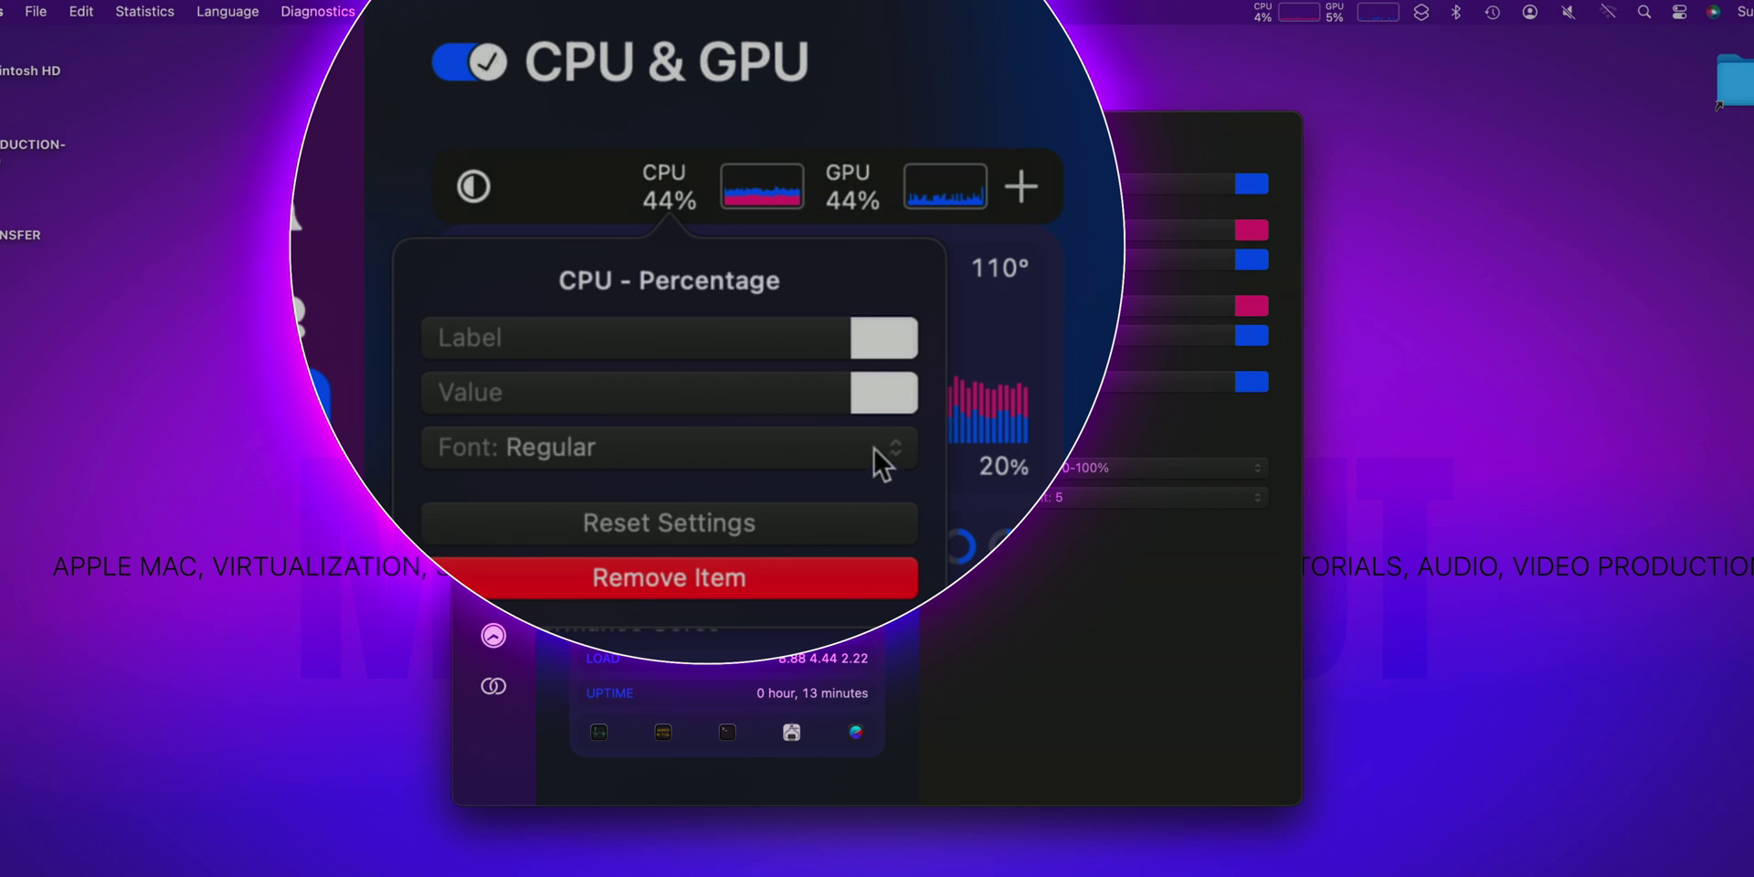
left_click(852, 194)
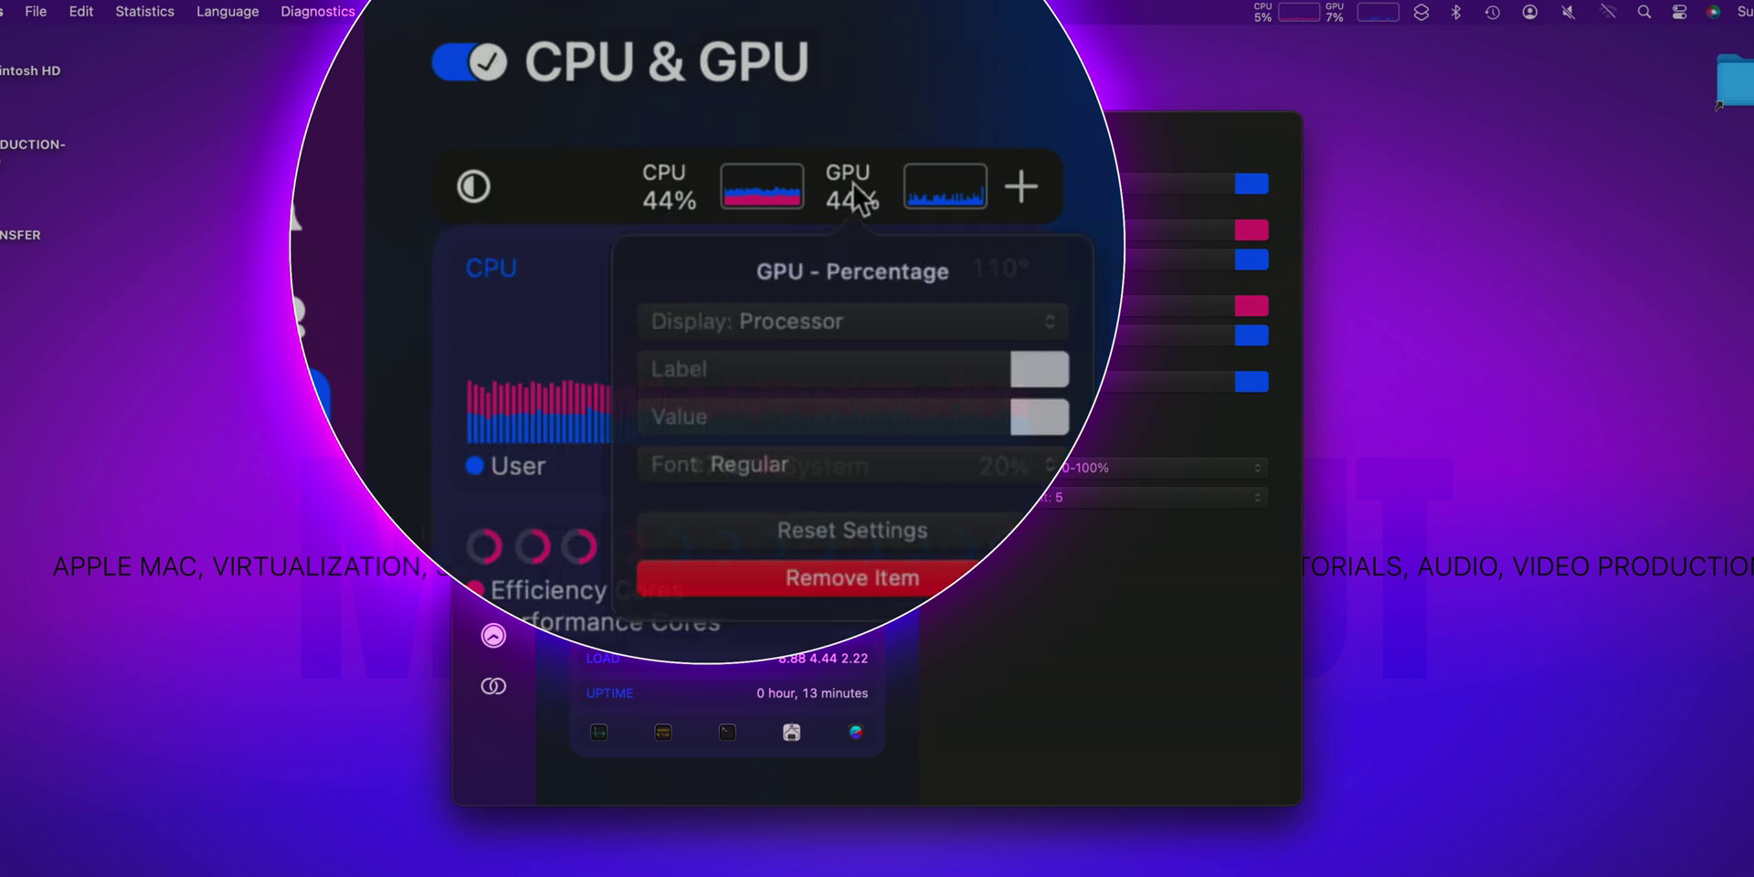
left_click(795, 346)
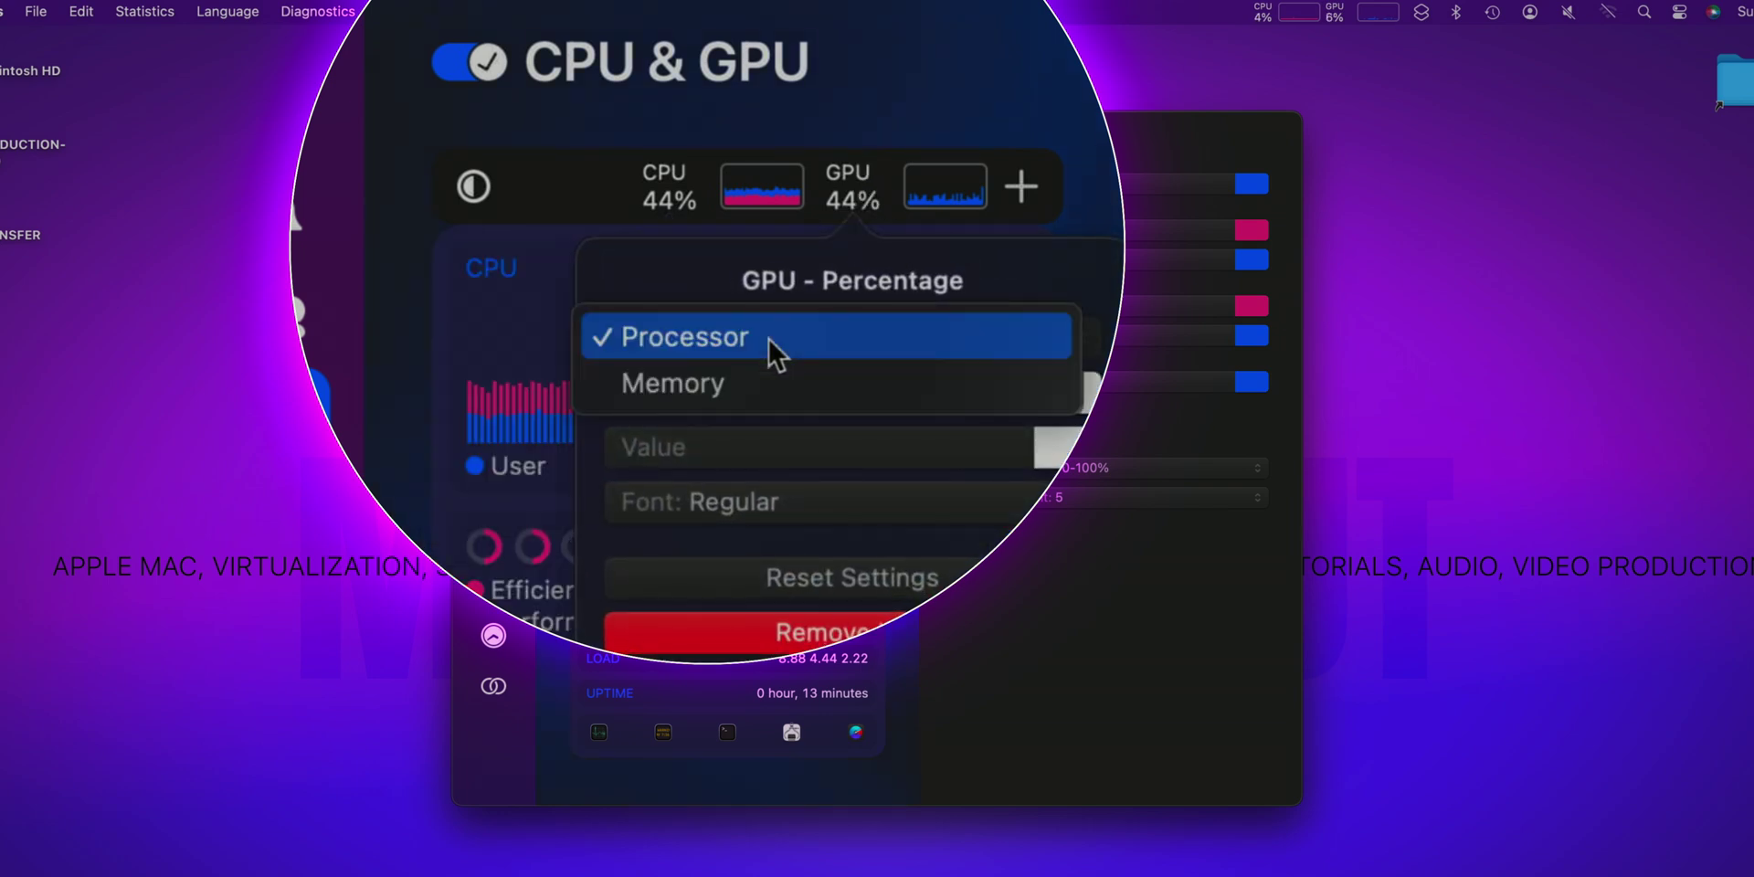
left_click(724, 385)
left_click(833, 227)
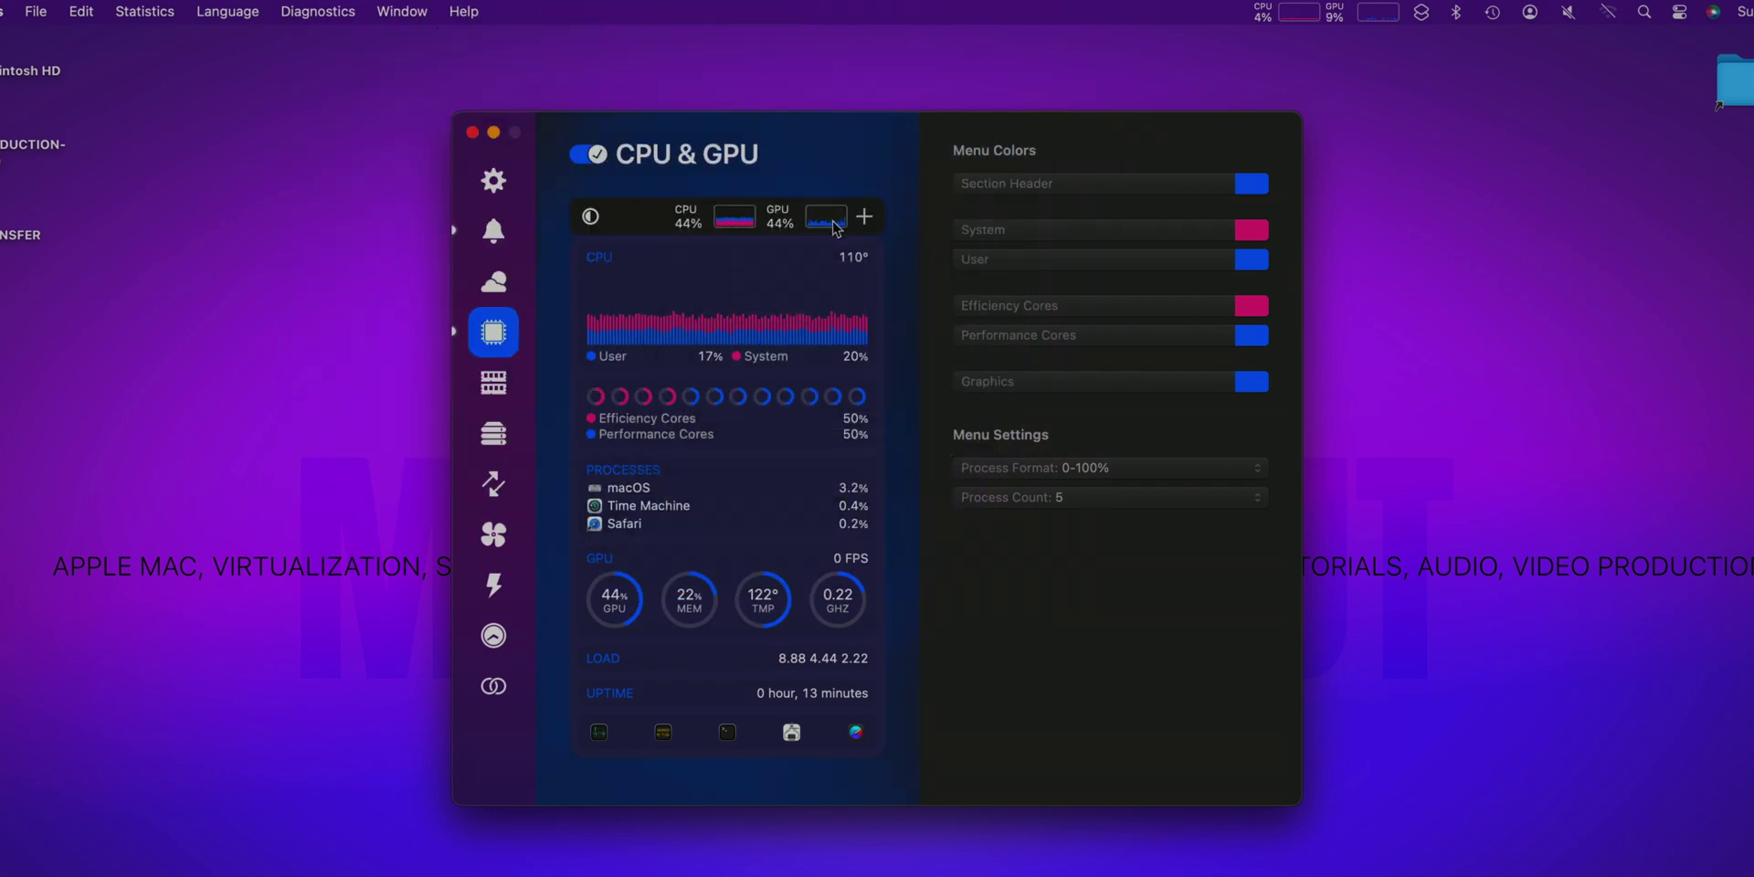
left_click(832, 228)
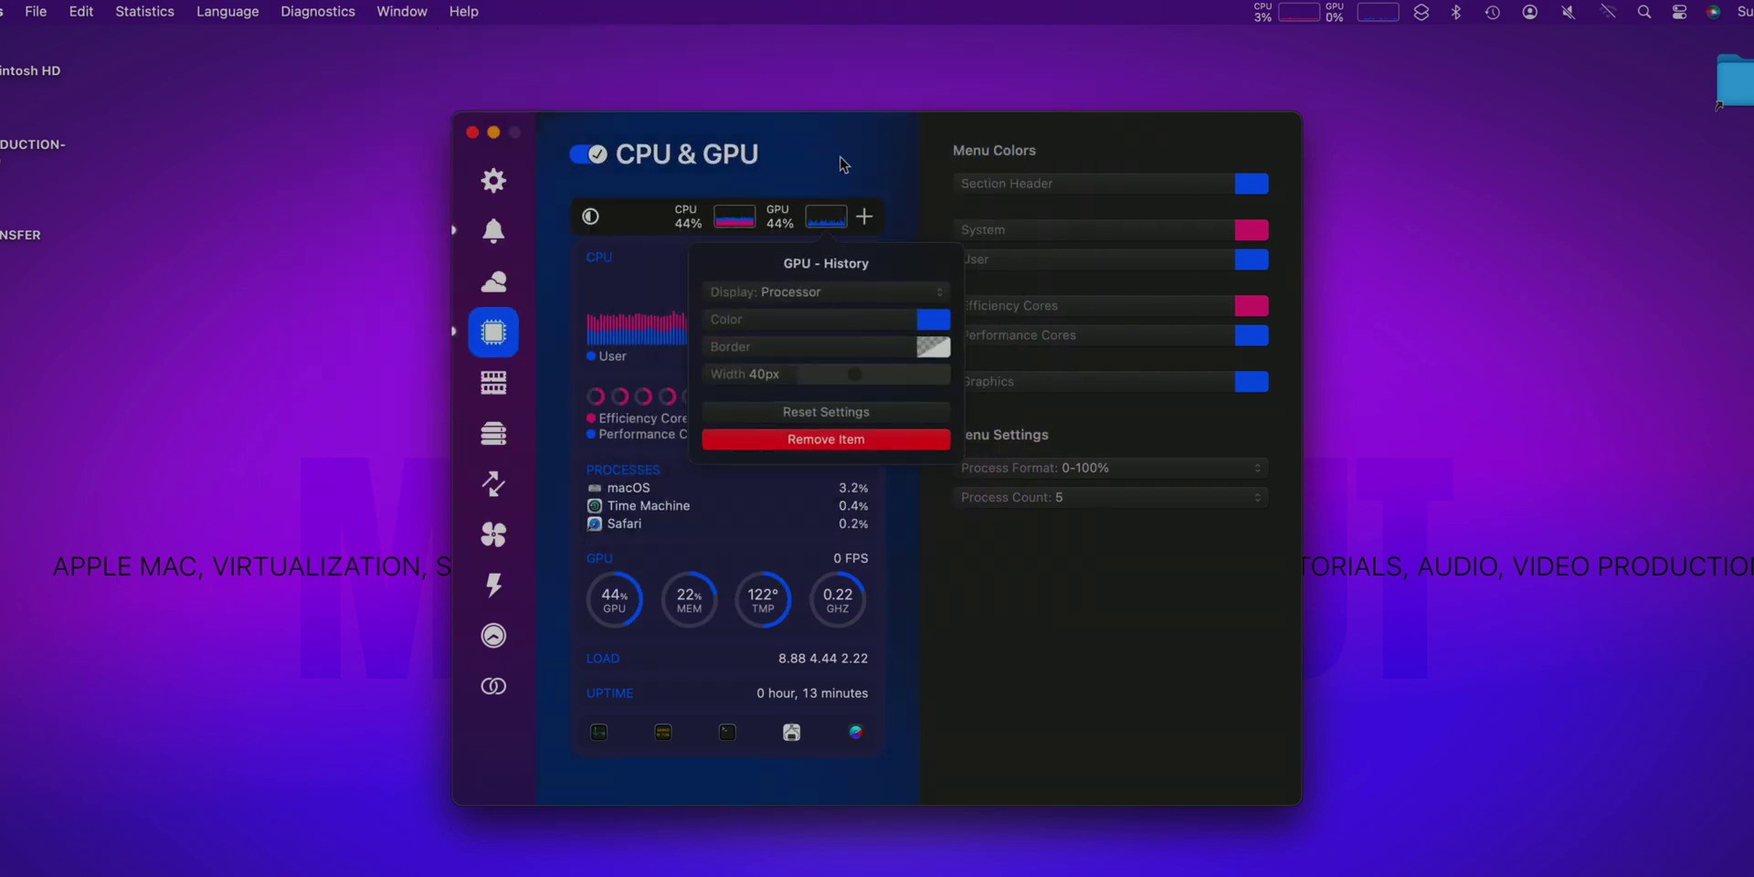
left_click(844, 164)
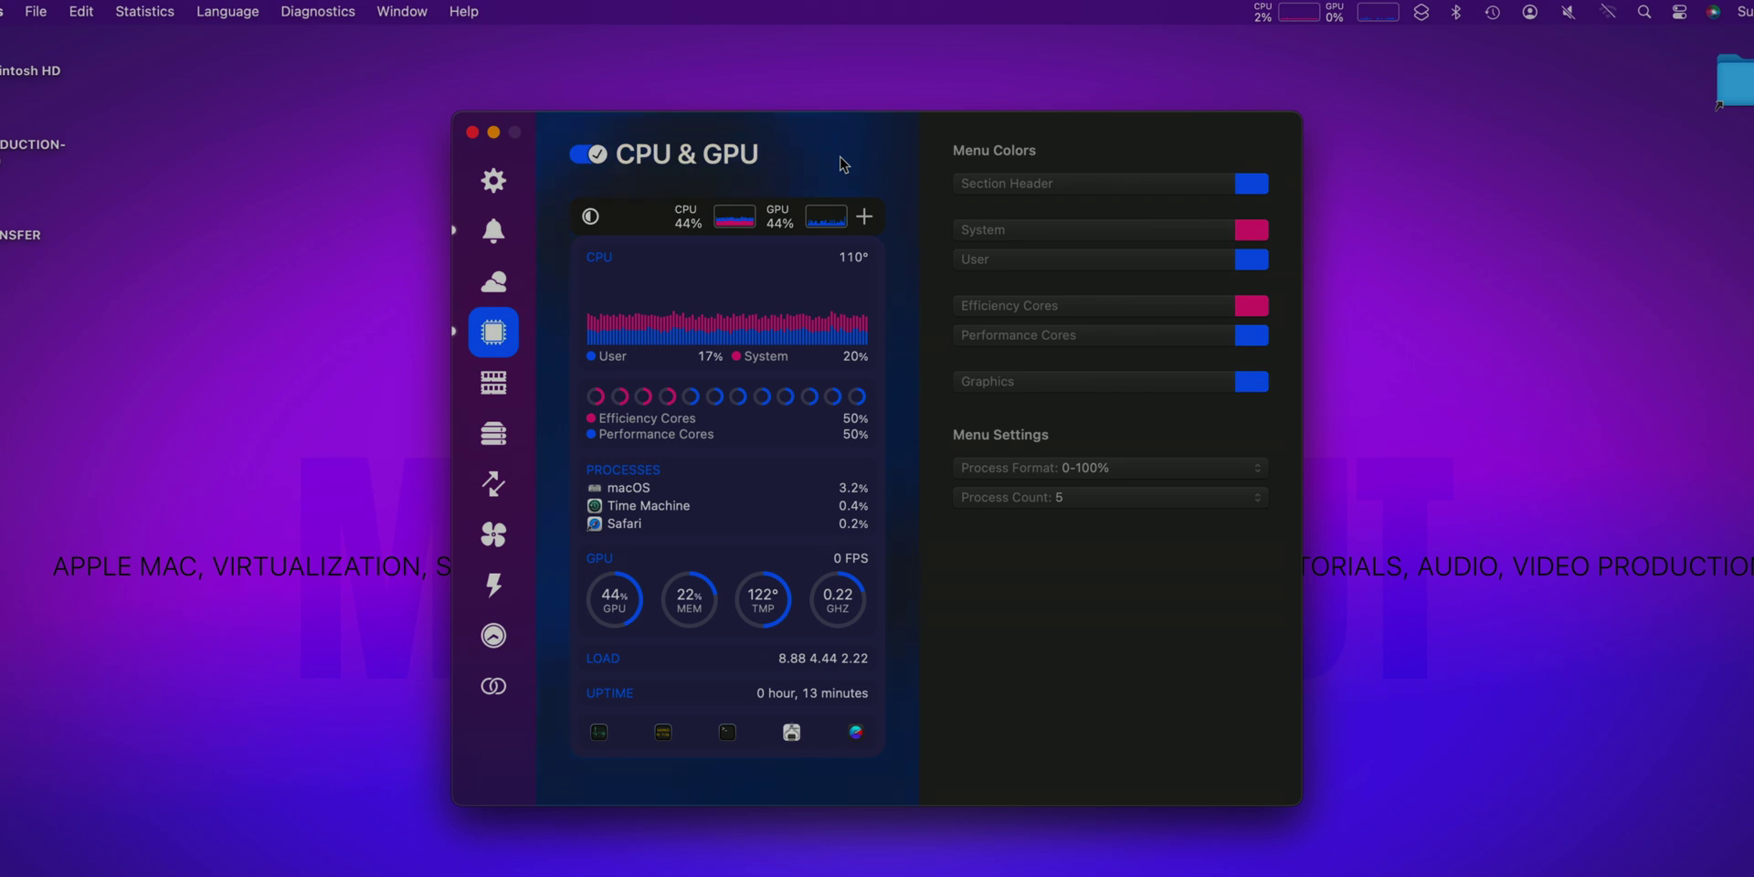
Step: Enable the Memory monitor
left_click(501, 384)
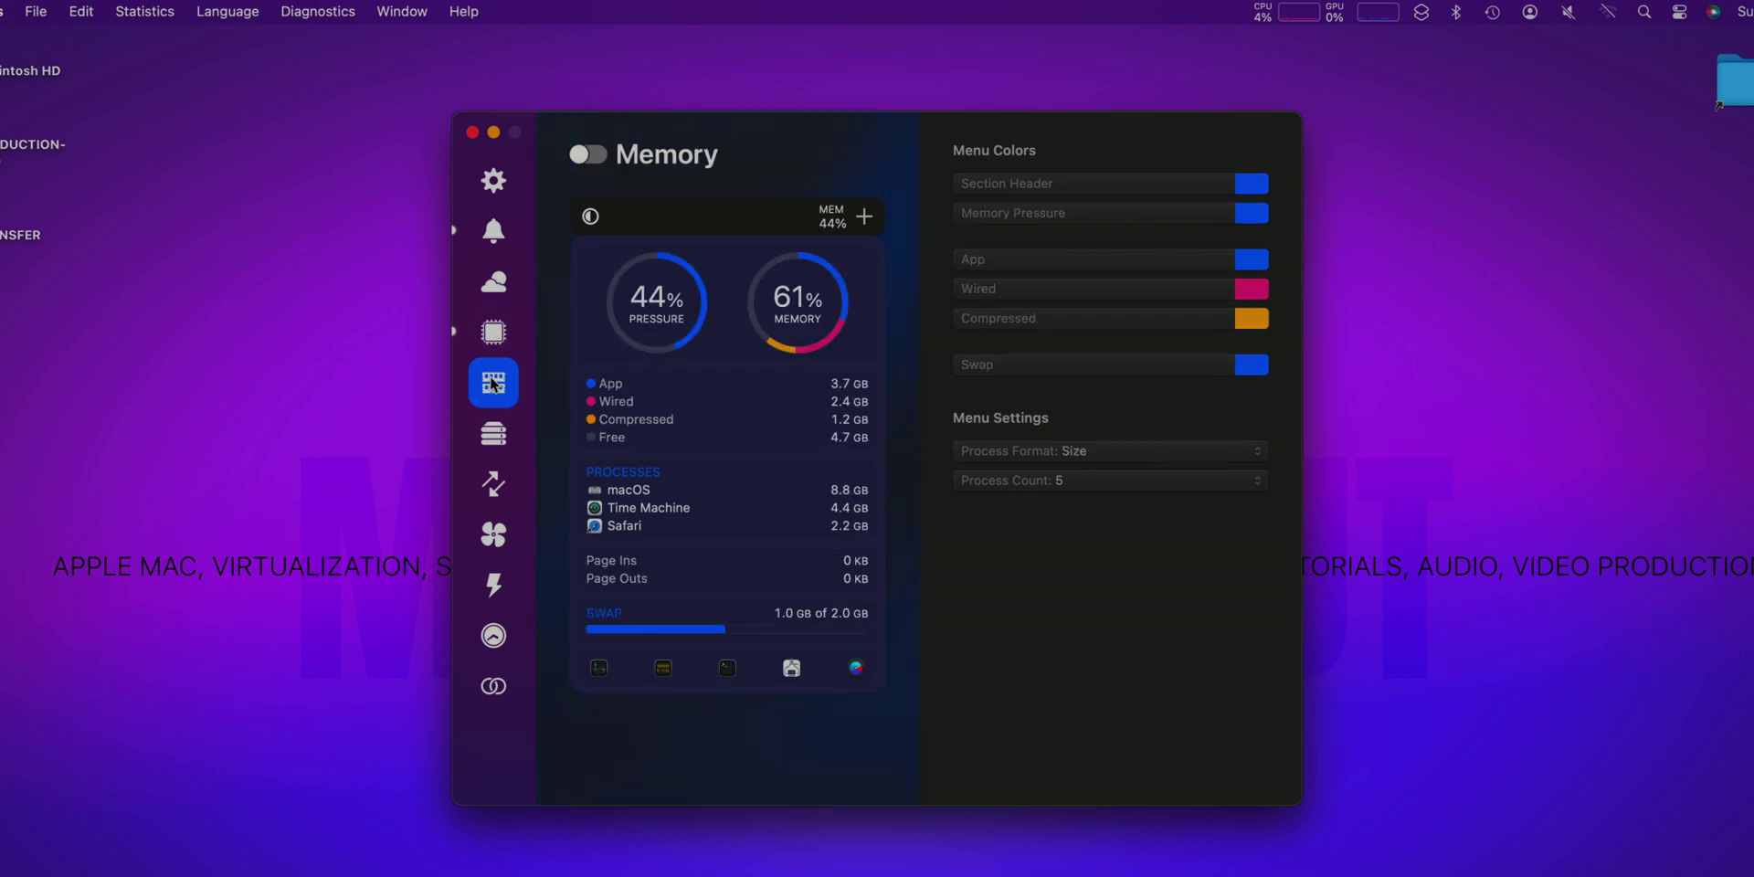
left_click(594, 155)
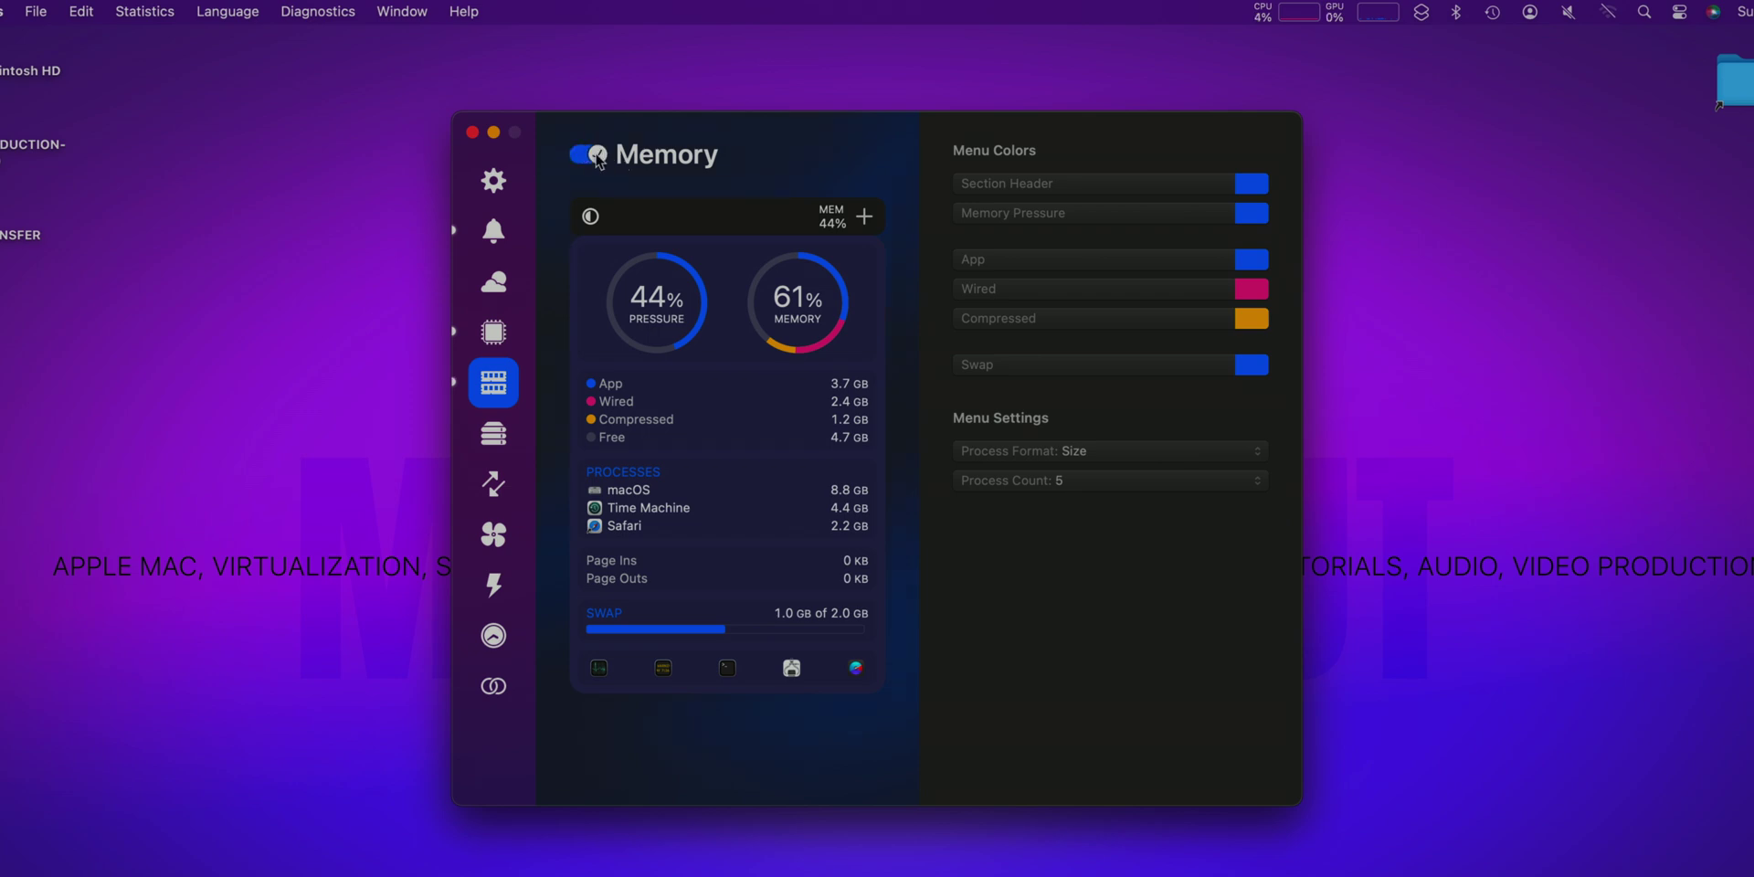
Step: Review the Memory percentage item's settings, add the used/free Memory item to the menu bar and remove the labelled percentage
left_click(841, 216)
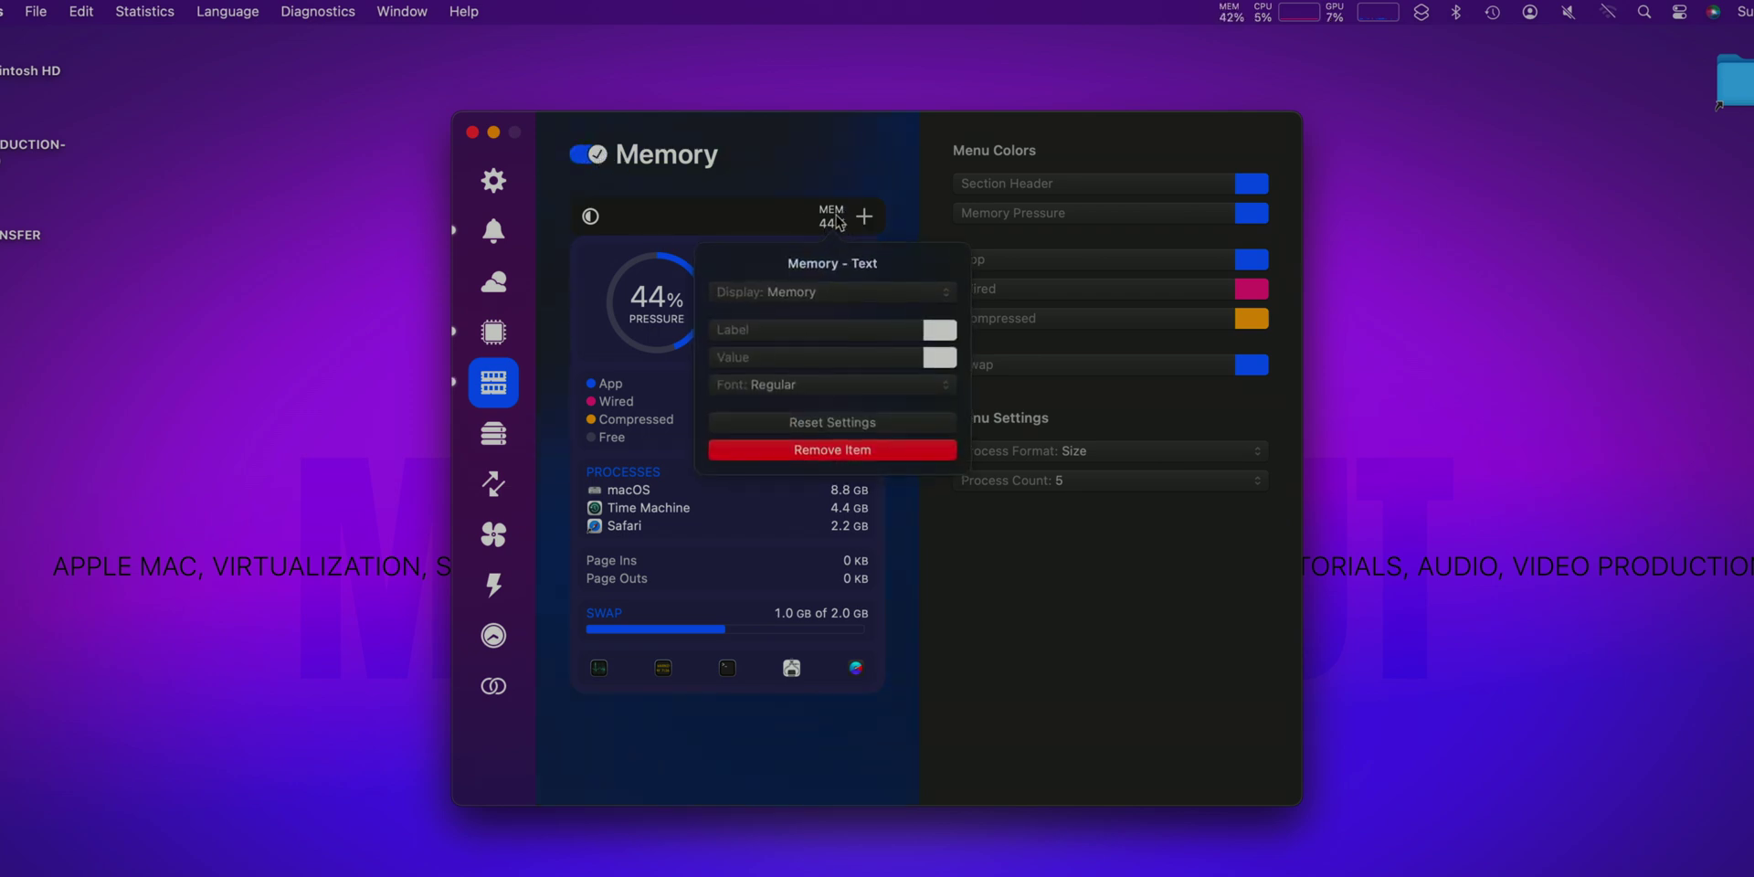
left_click(874, 132)
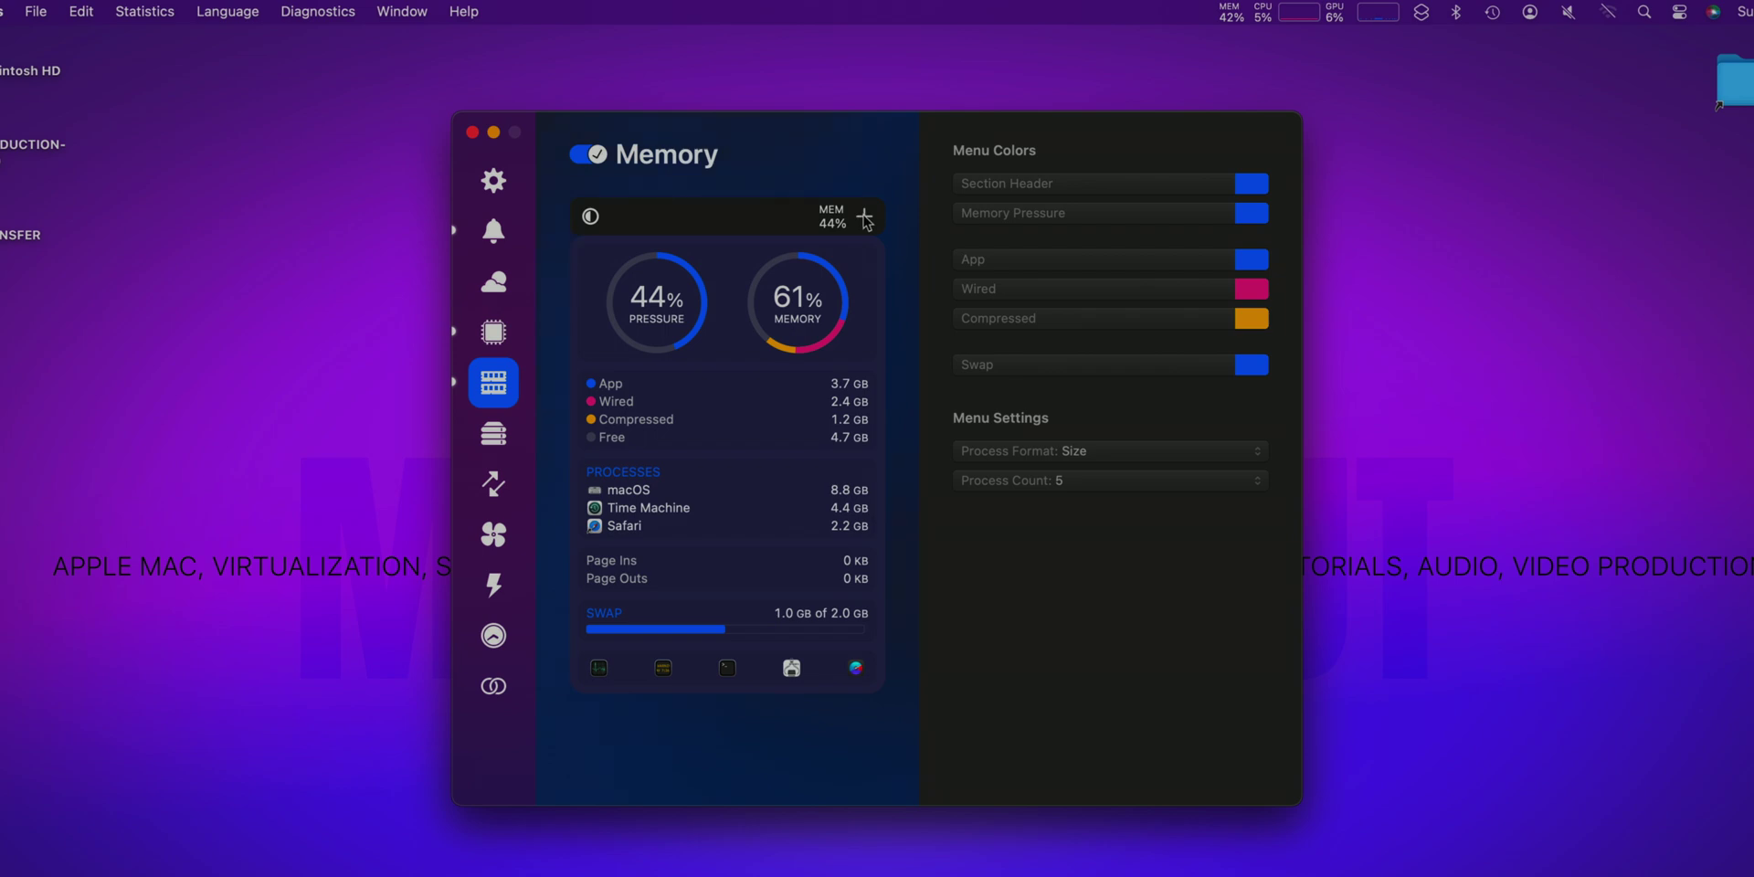
left_click(865, 218)
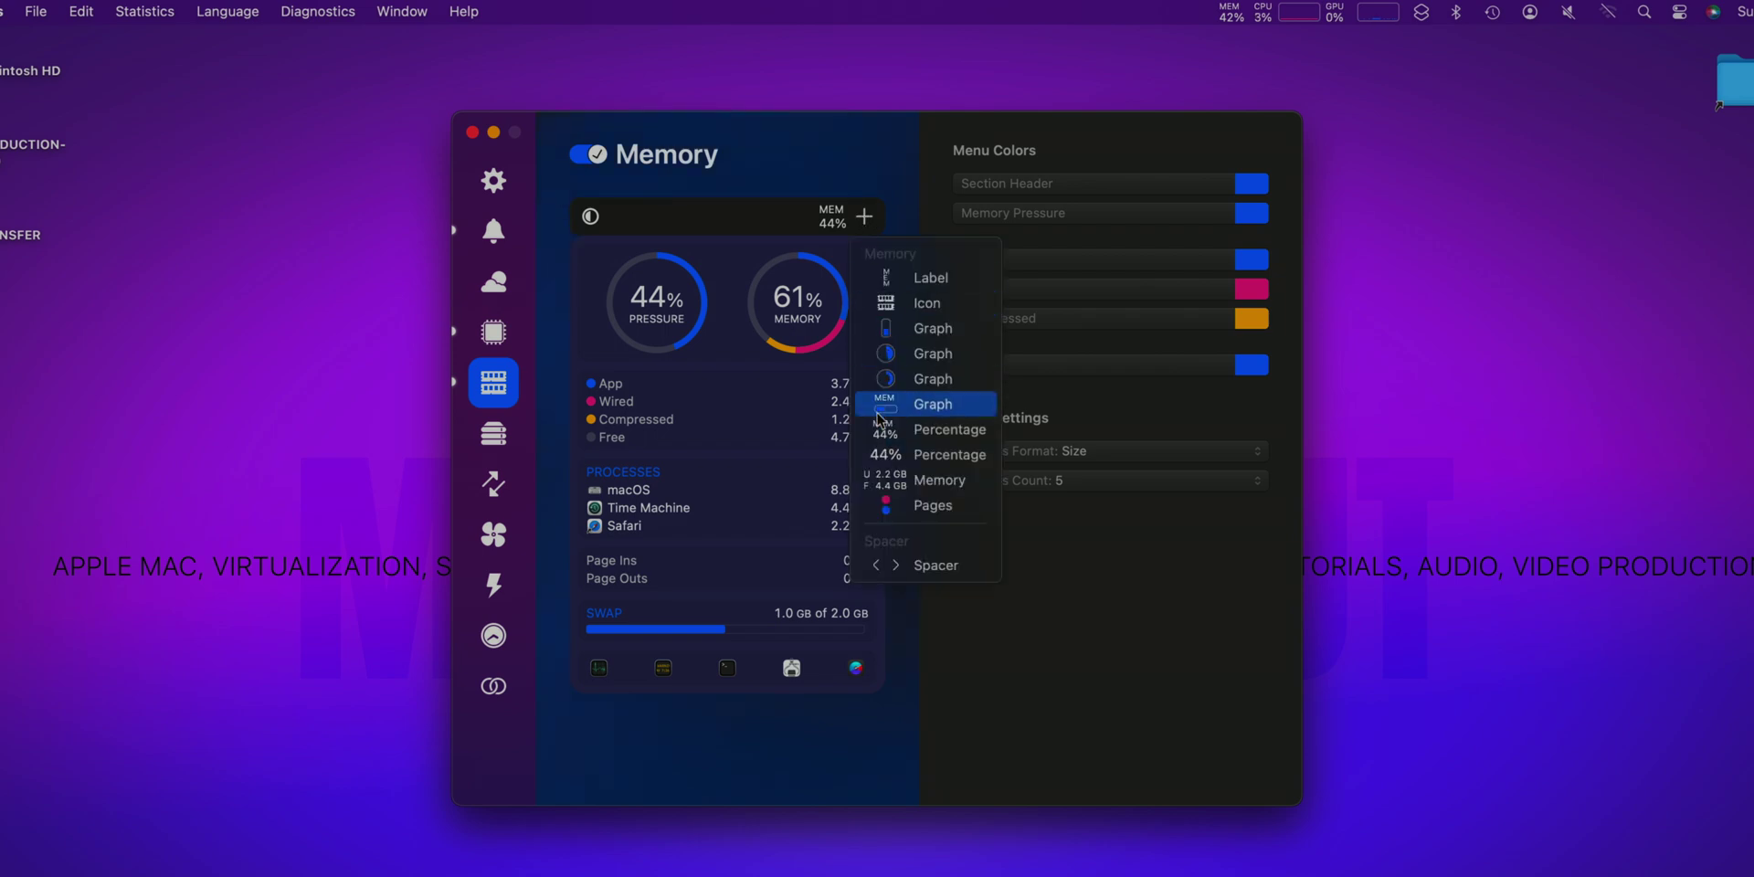
left_click(925, 482)
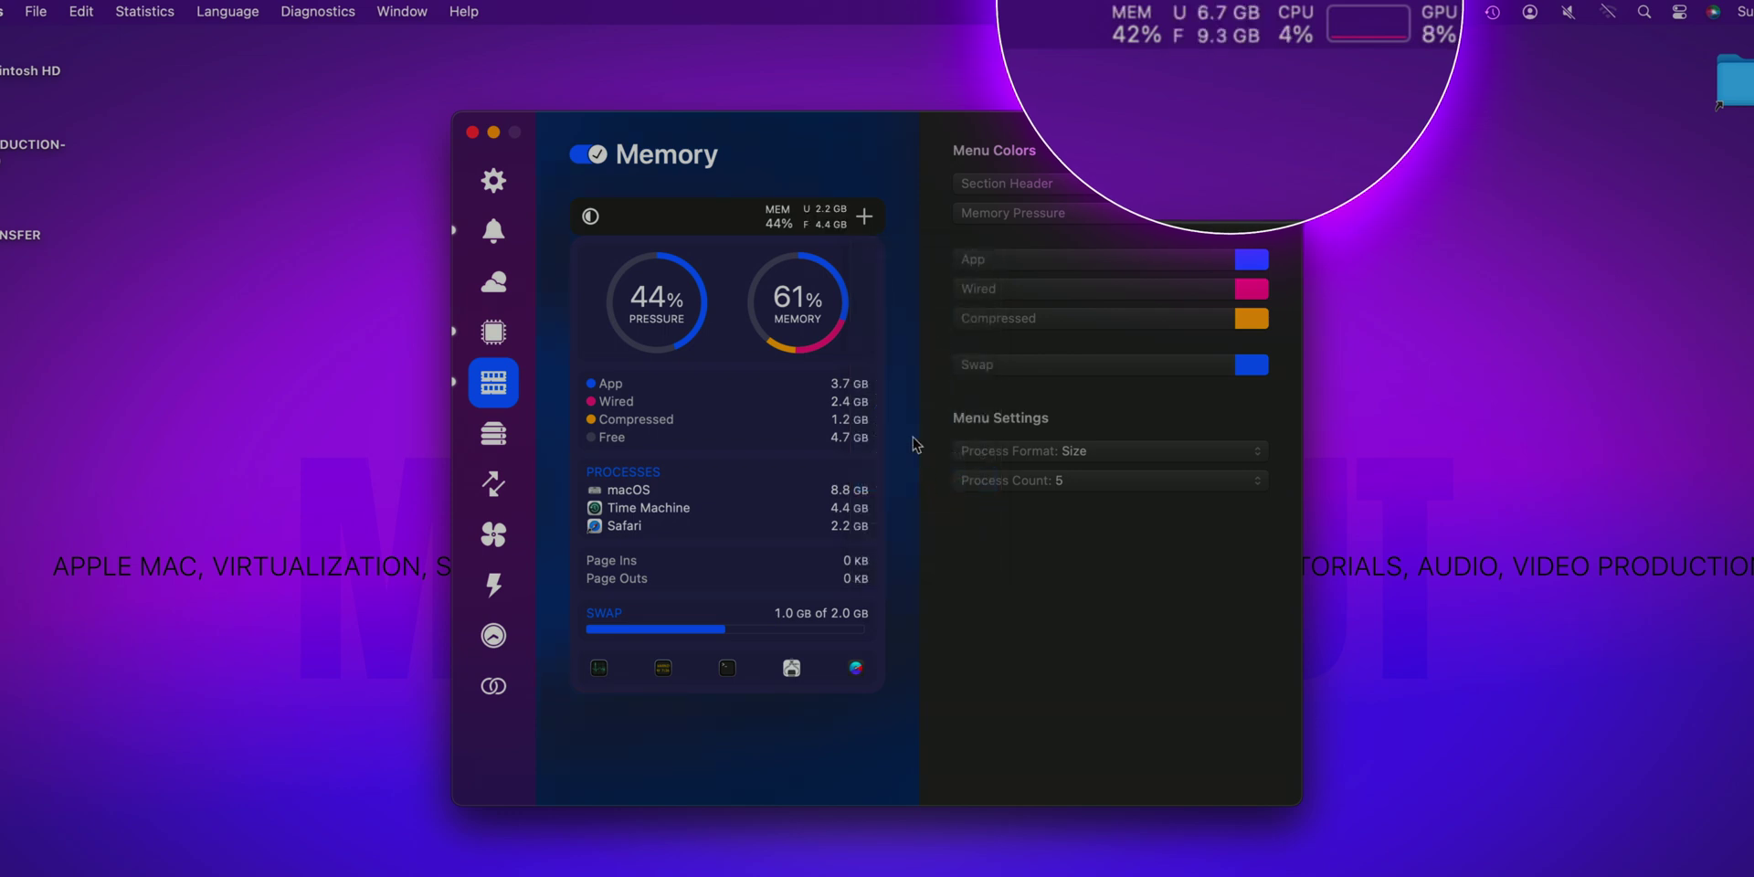
left_click_drag(777, 219, 873, 206)
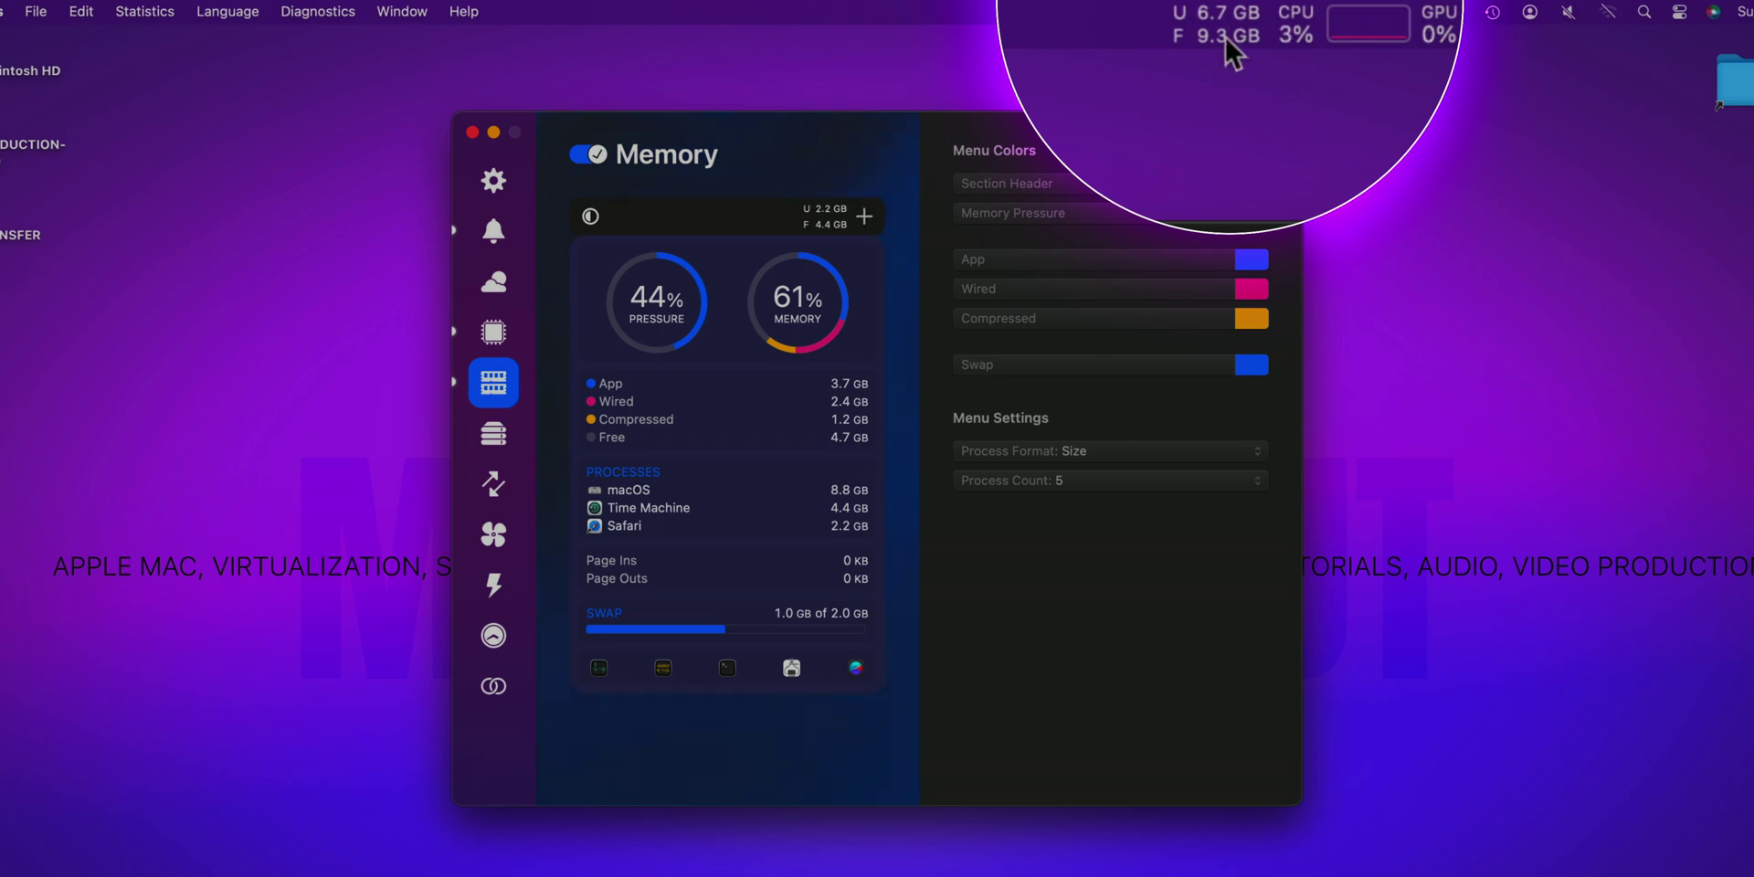
Step: Check the memory usage details and the one-hour Memory history graph from the menu bar
left_click(1240, 17)
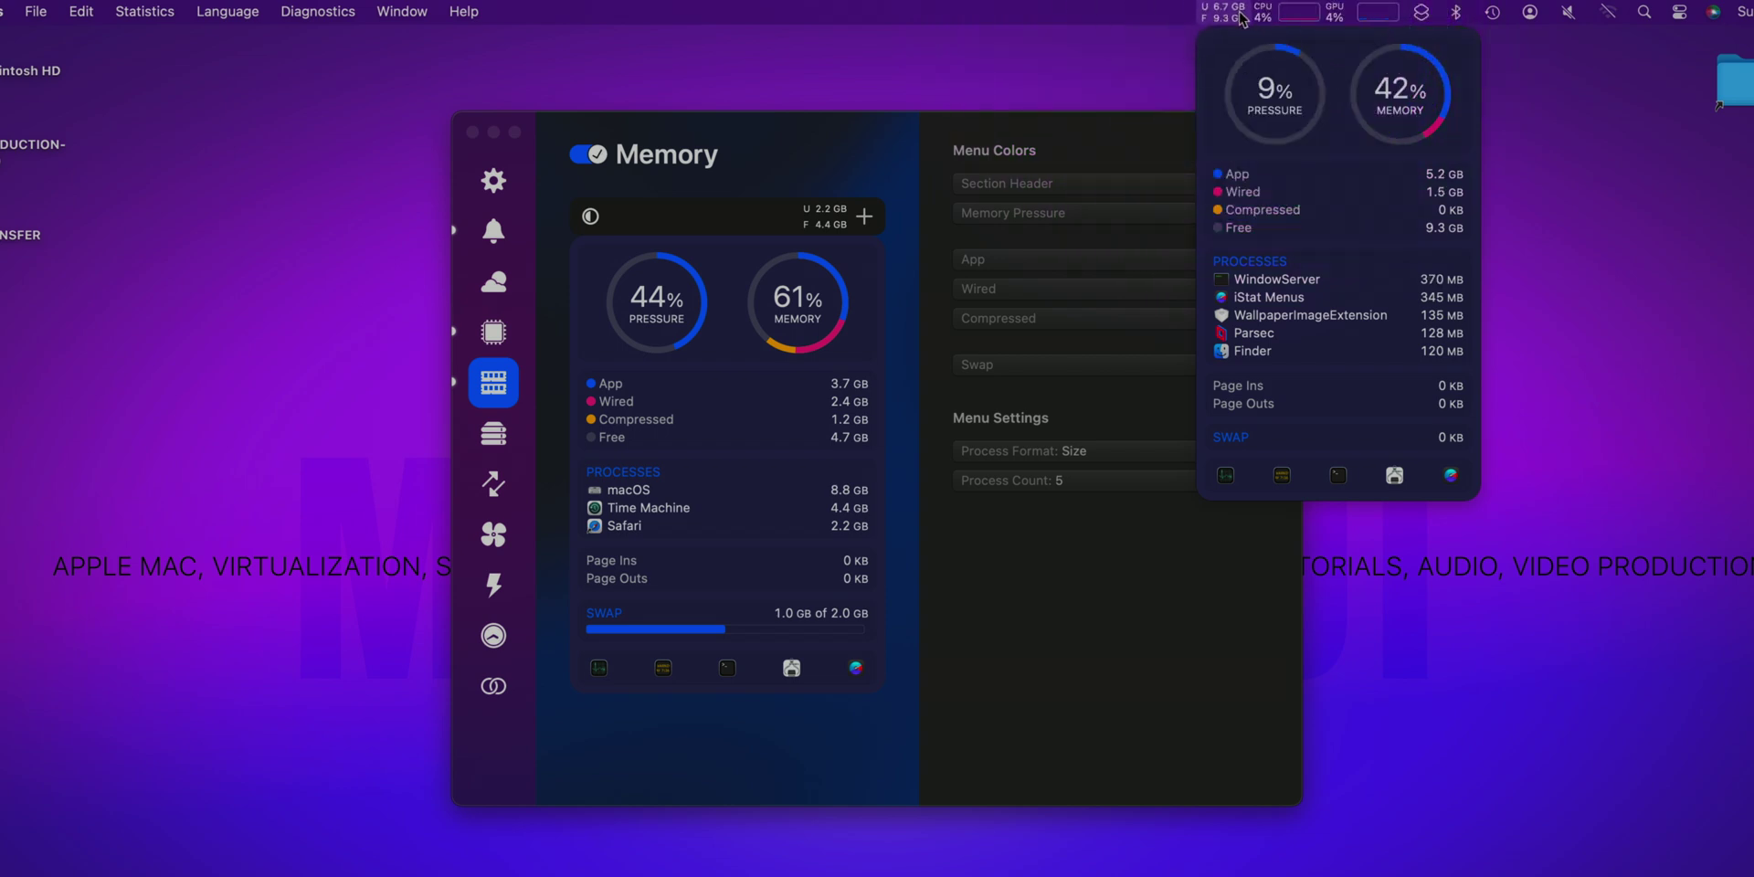
mouse_move(1445, 236)
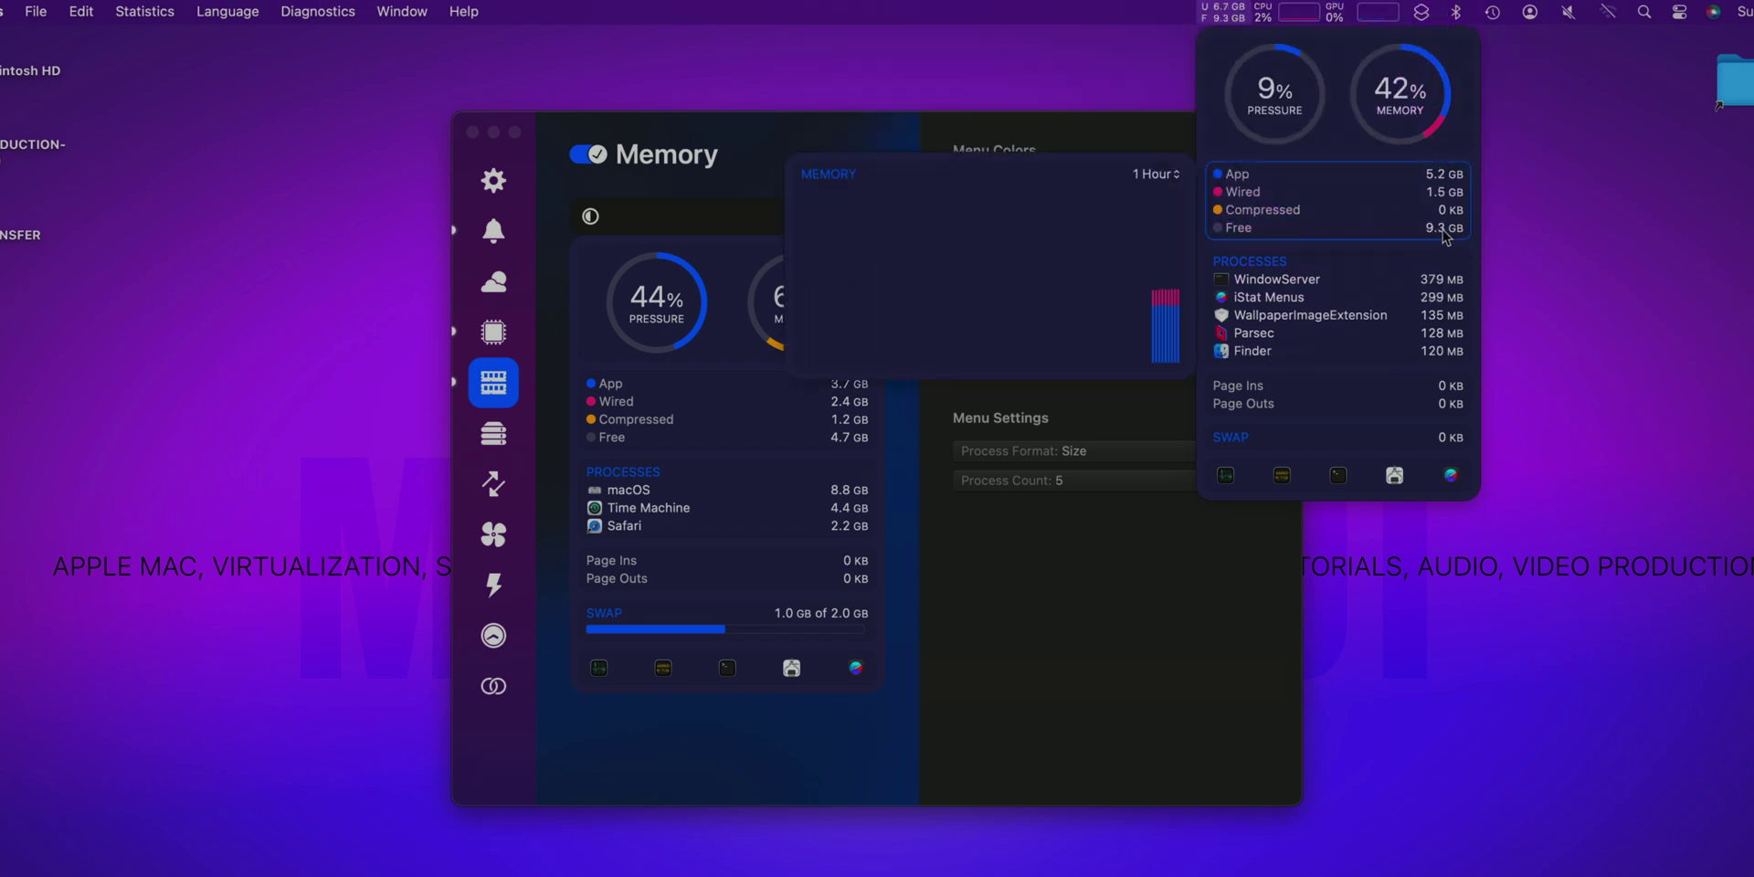
left_click(1086, 647)
Step: Enable the Disks monitor and check the Macintosh HD details from its menu bar item
left_click(494, 434)
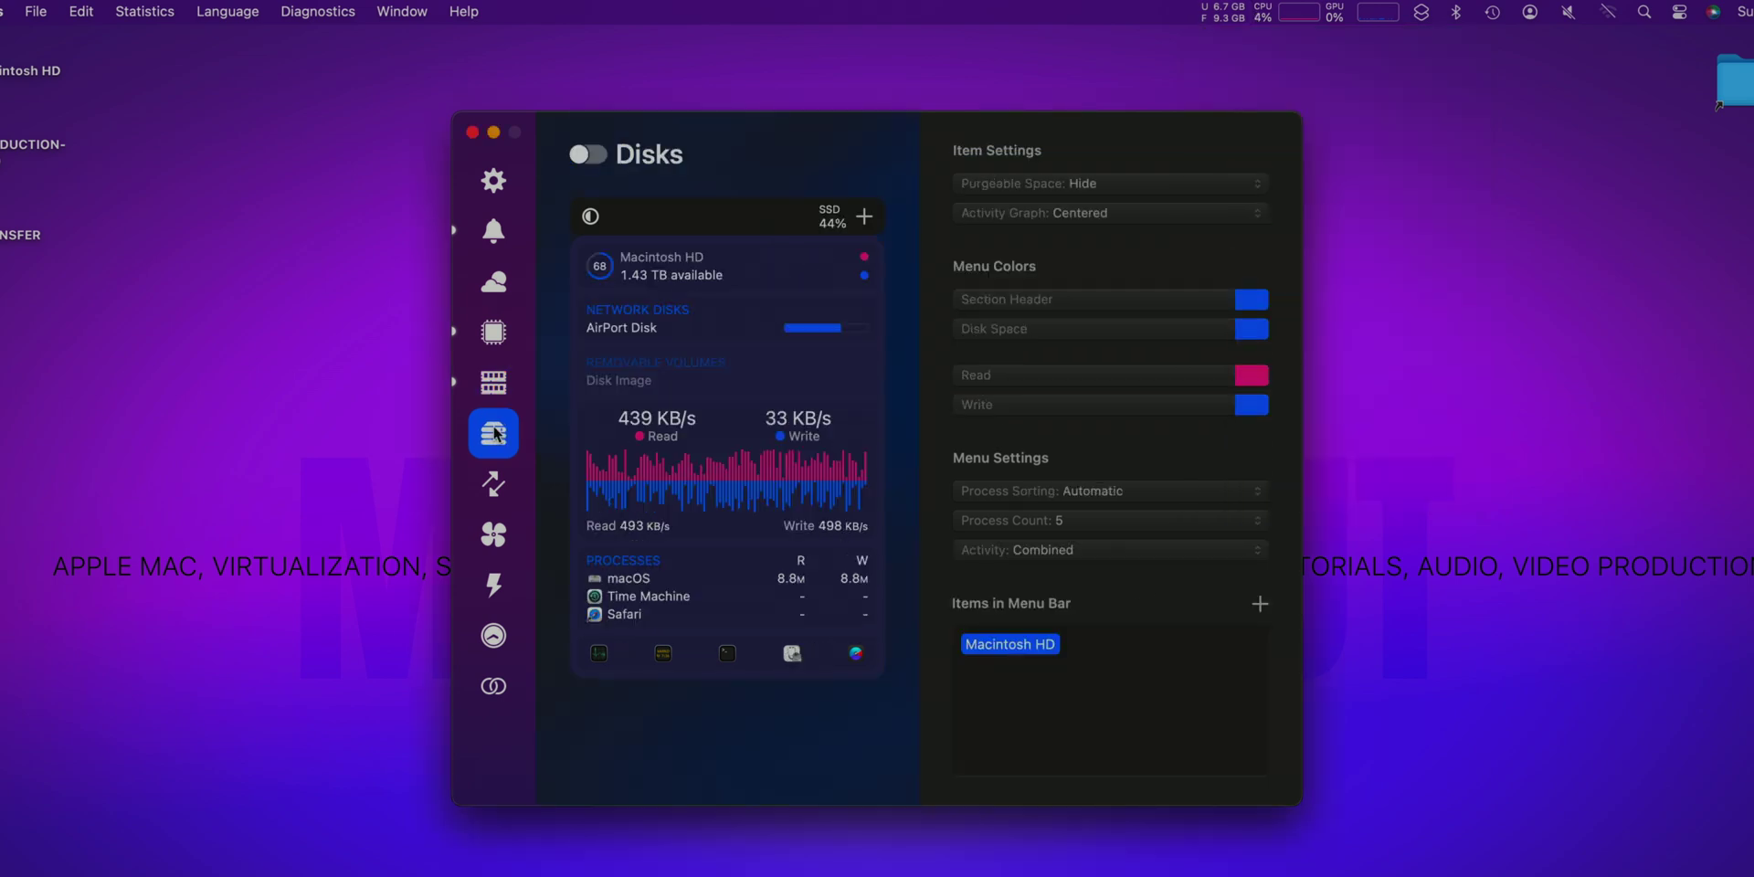
left_click(597, 157)
left_click(1177, 19)
mouse_move(1243, 72)
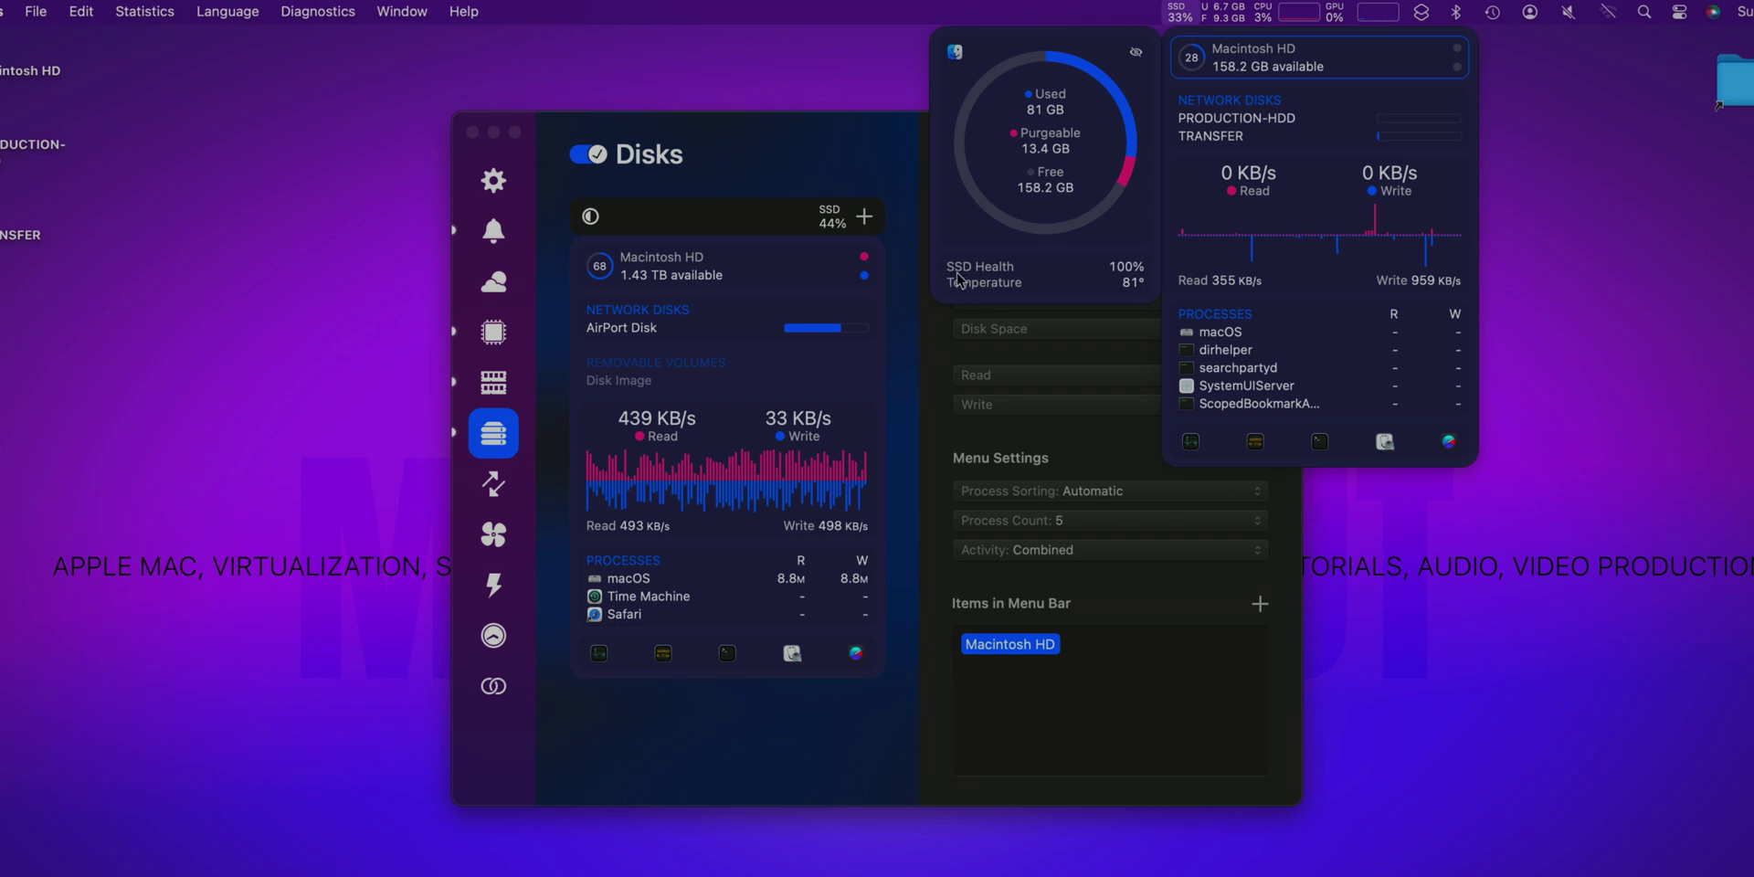
left_click(793, 140)
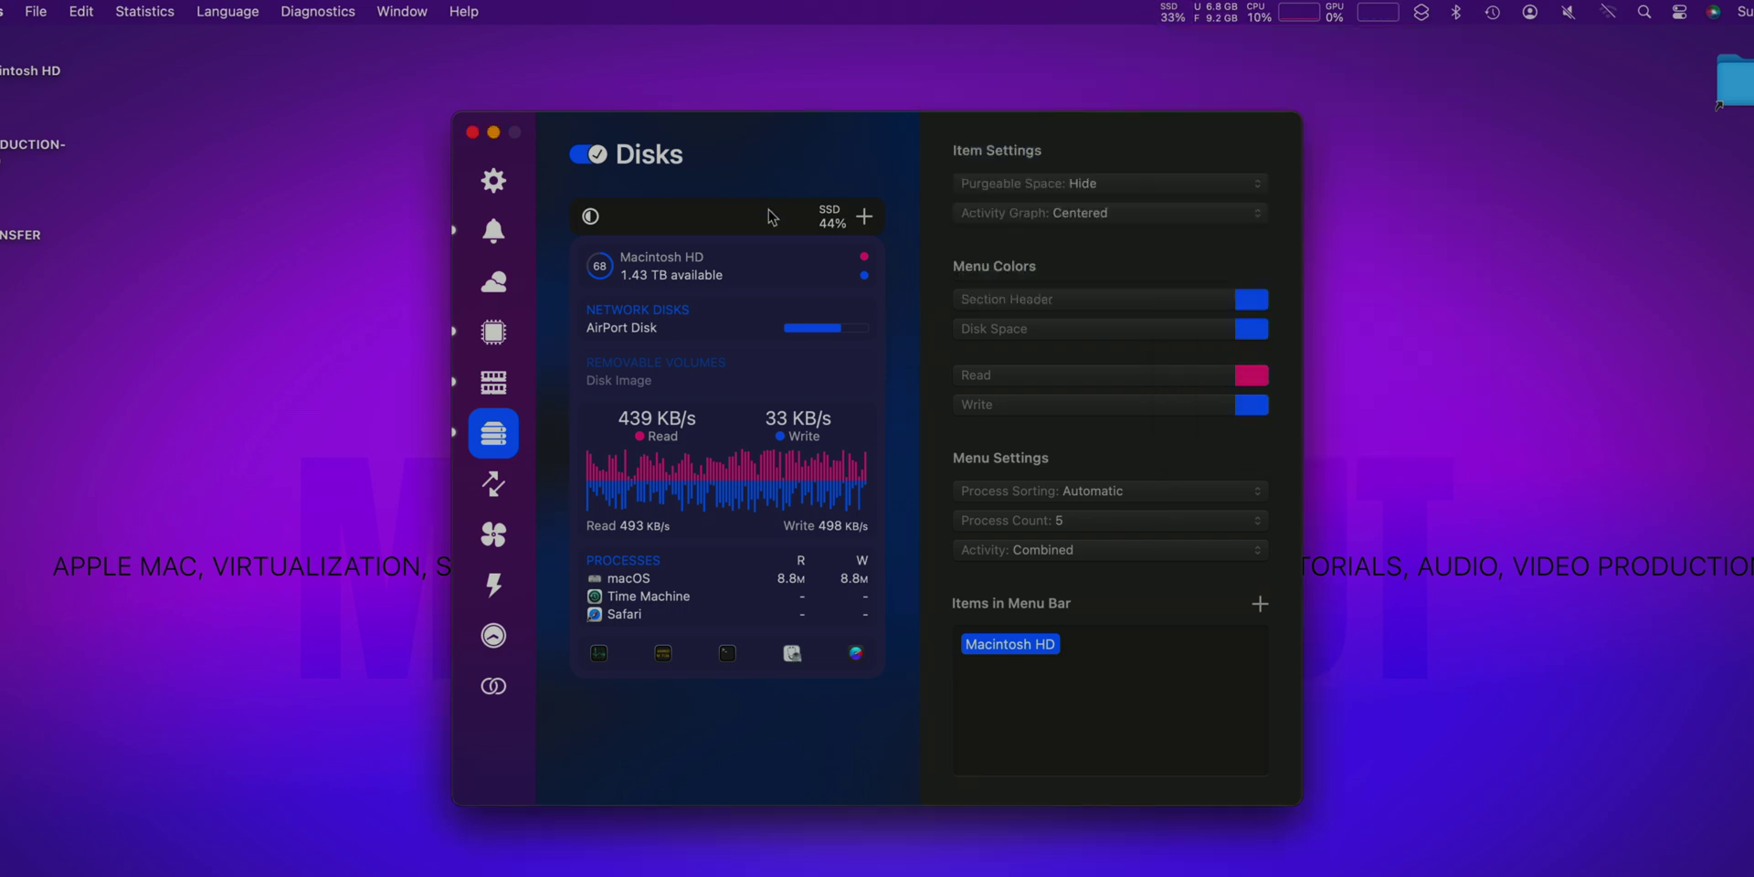
Step: Add the labelled read/write Disk Activity item to the menu bar and view its settings
left_click(865, 217)
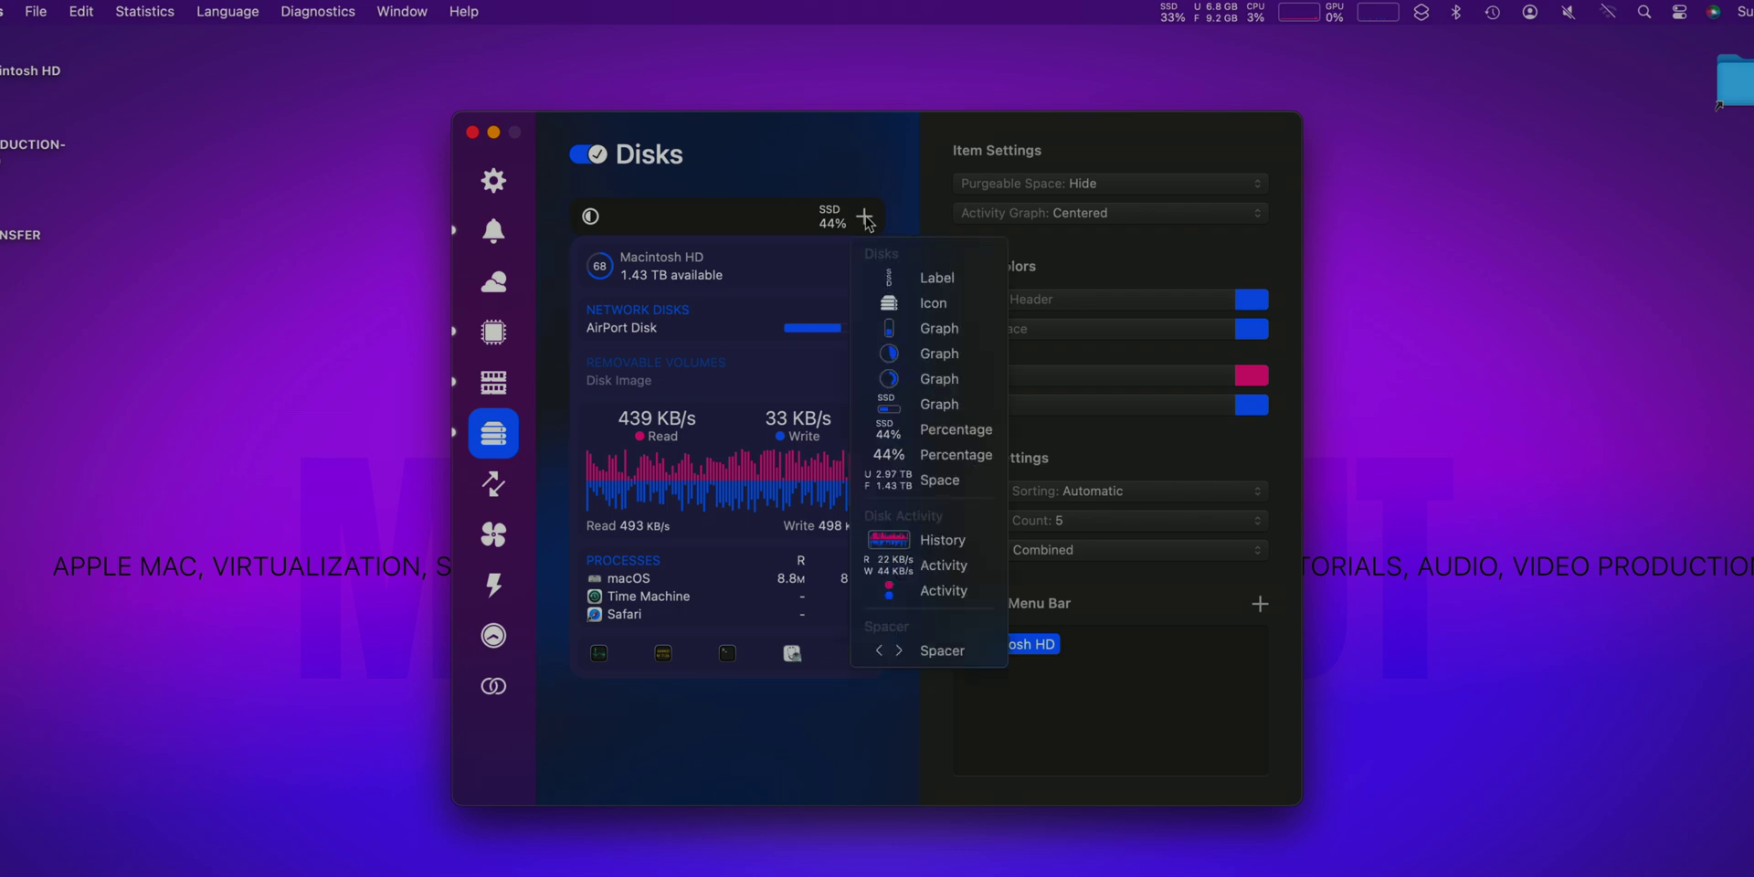
left_click(945, 566)
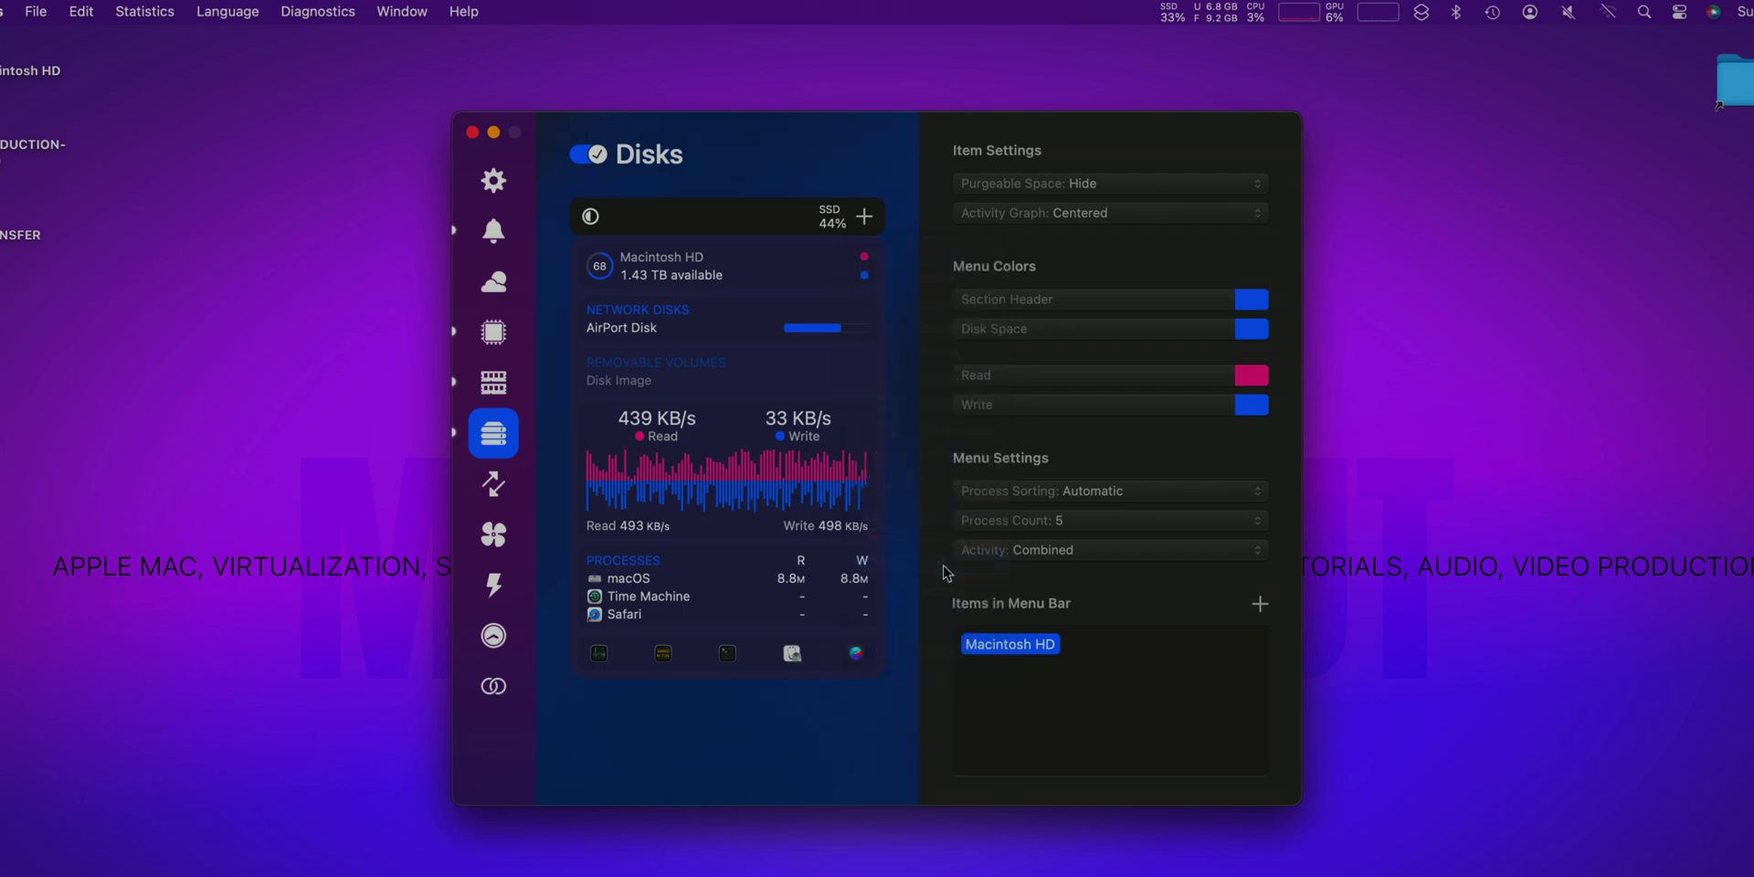
left_click(820, 223)
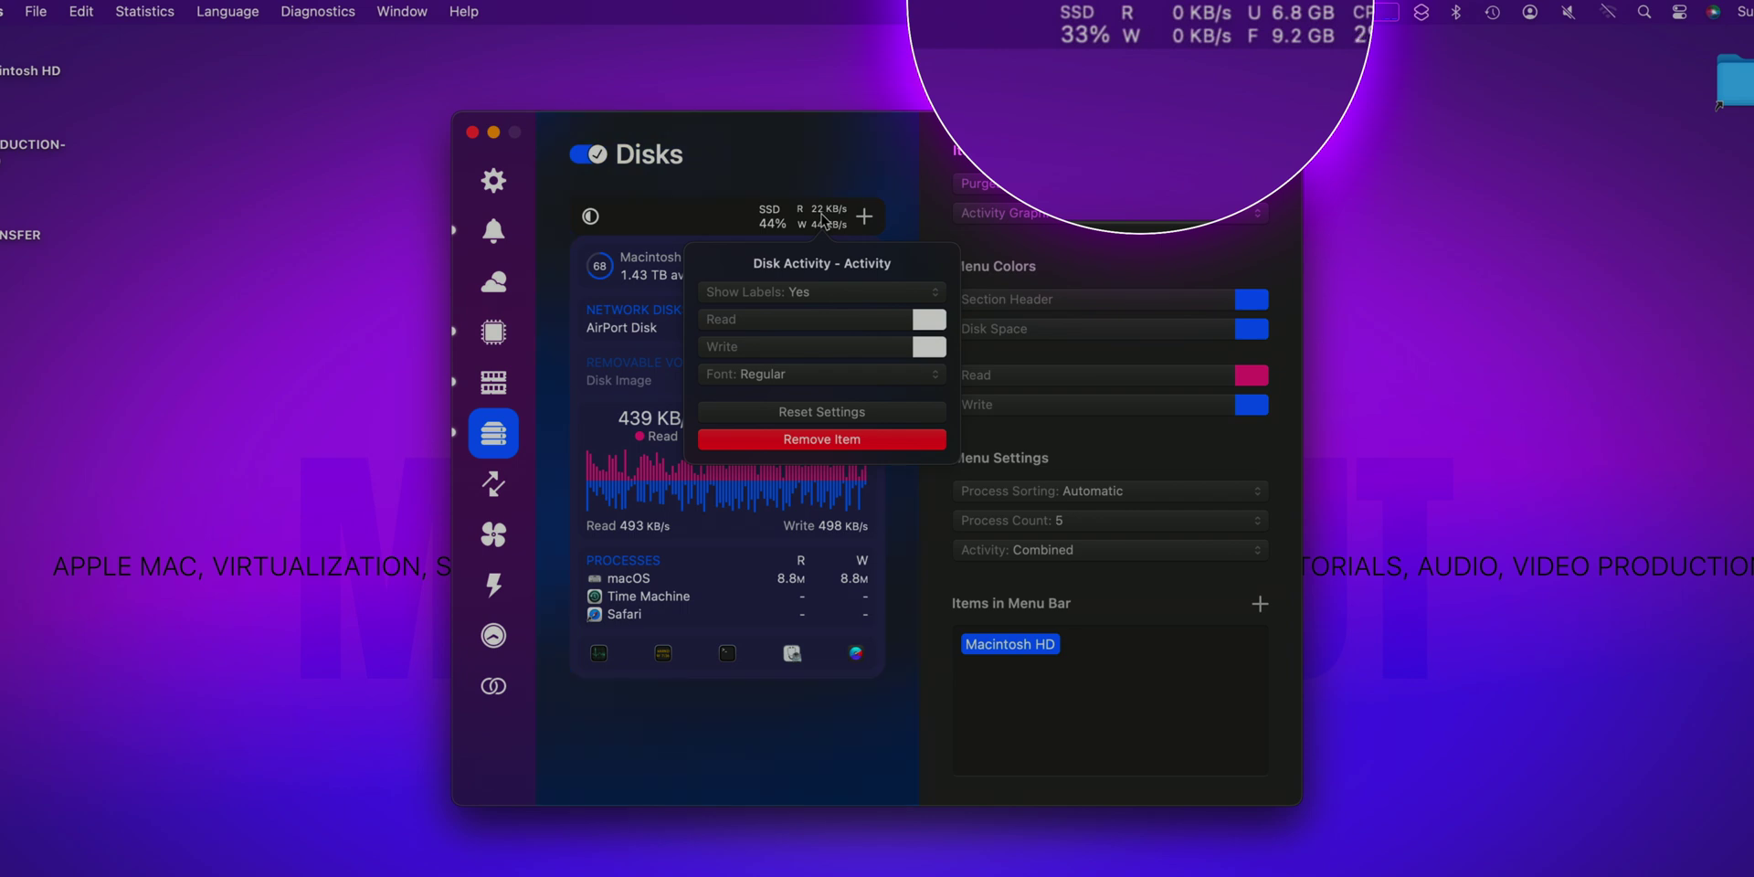
Step: Enable the Network monitor
left_click(498, 519)
left_click(494, 486)
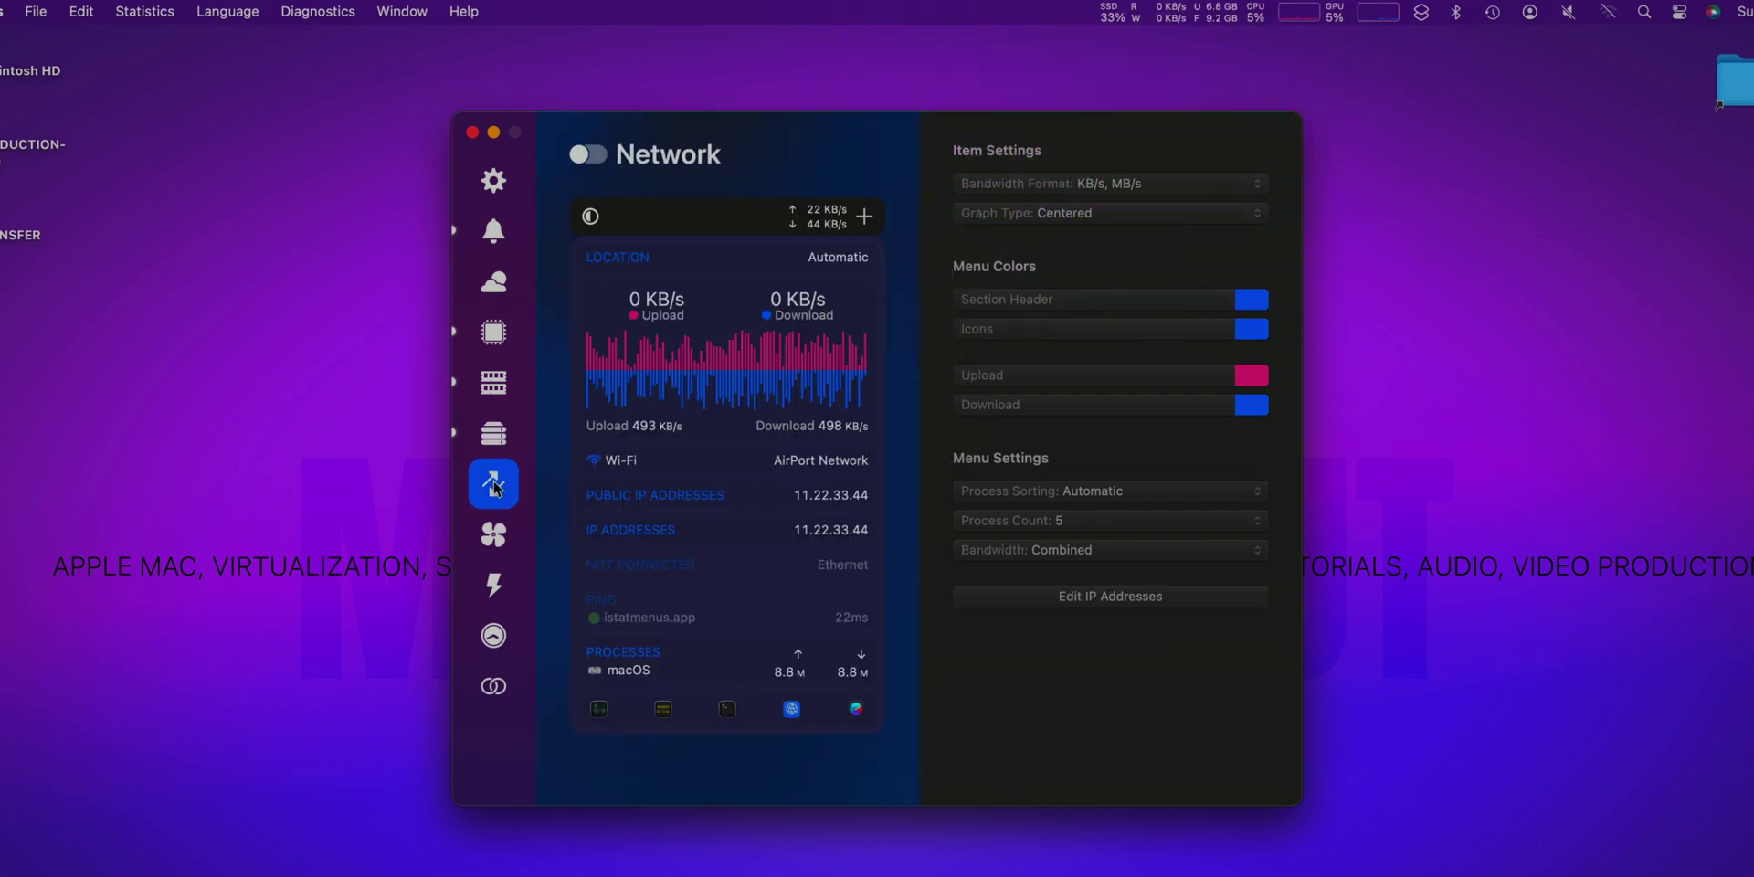
left_click(596, 154)
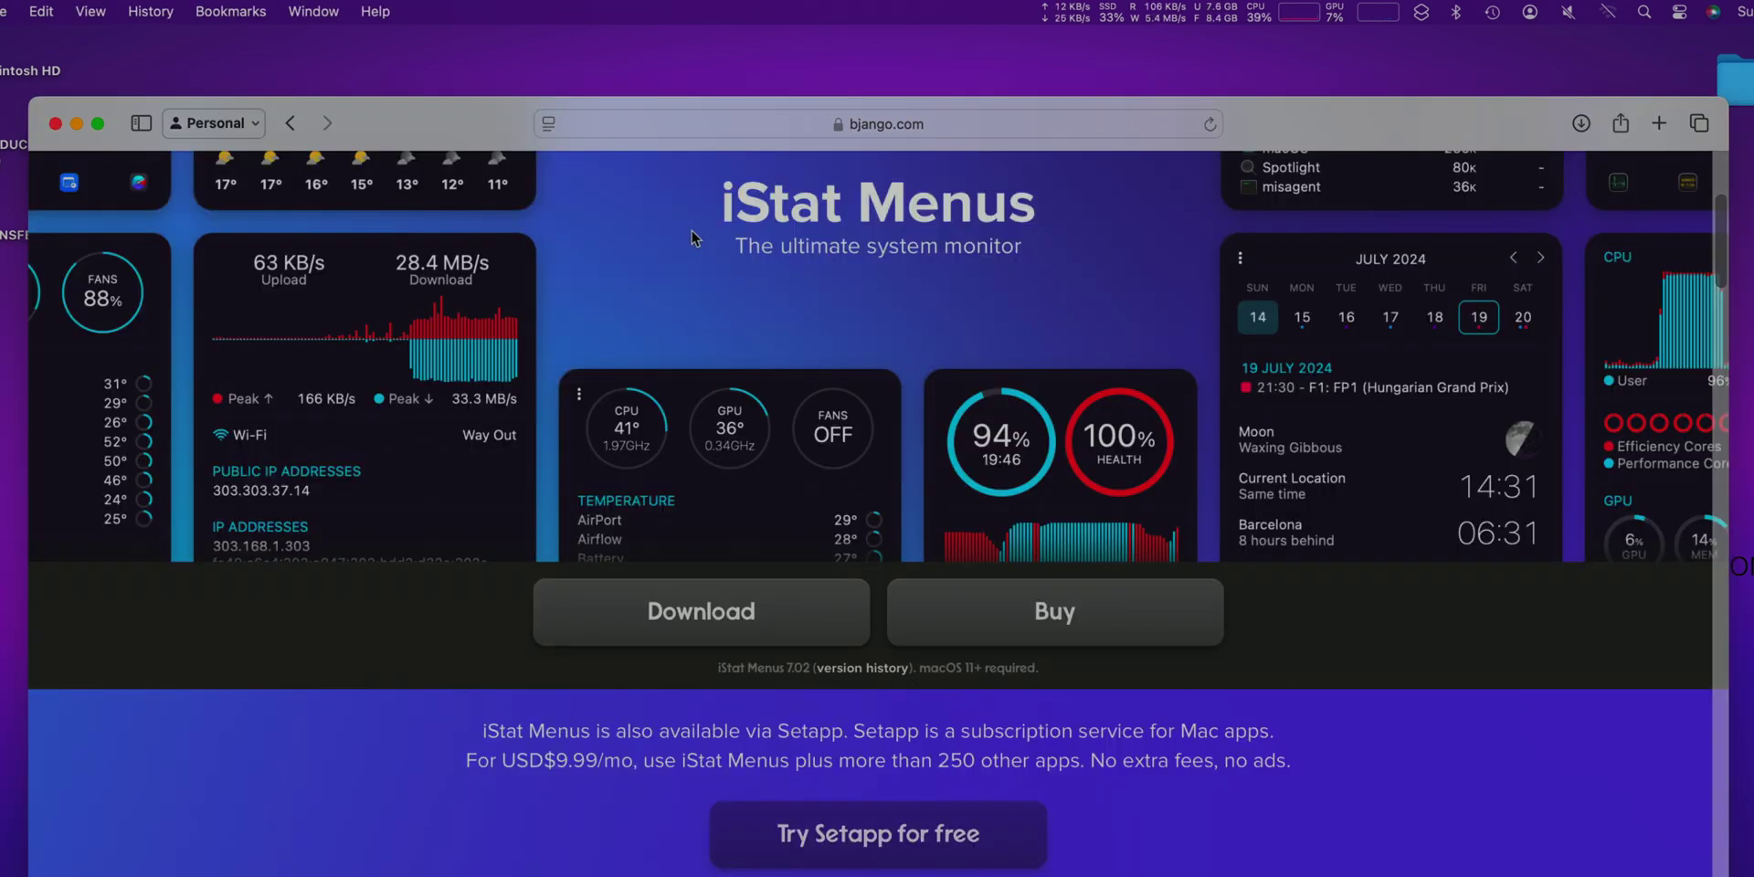
Step: Load a YouTube channel page in a new Safari window and check the live network traffic details from the menu bar
key("super+n")
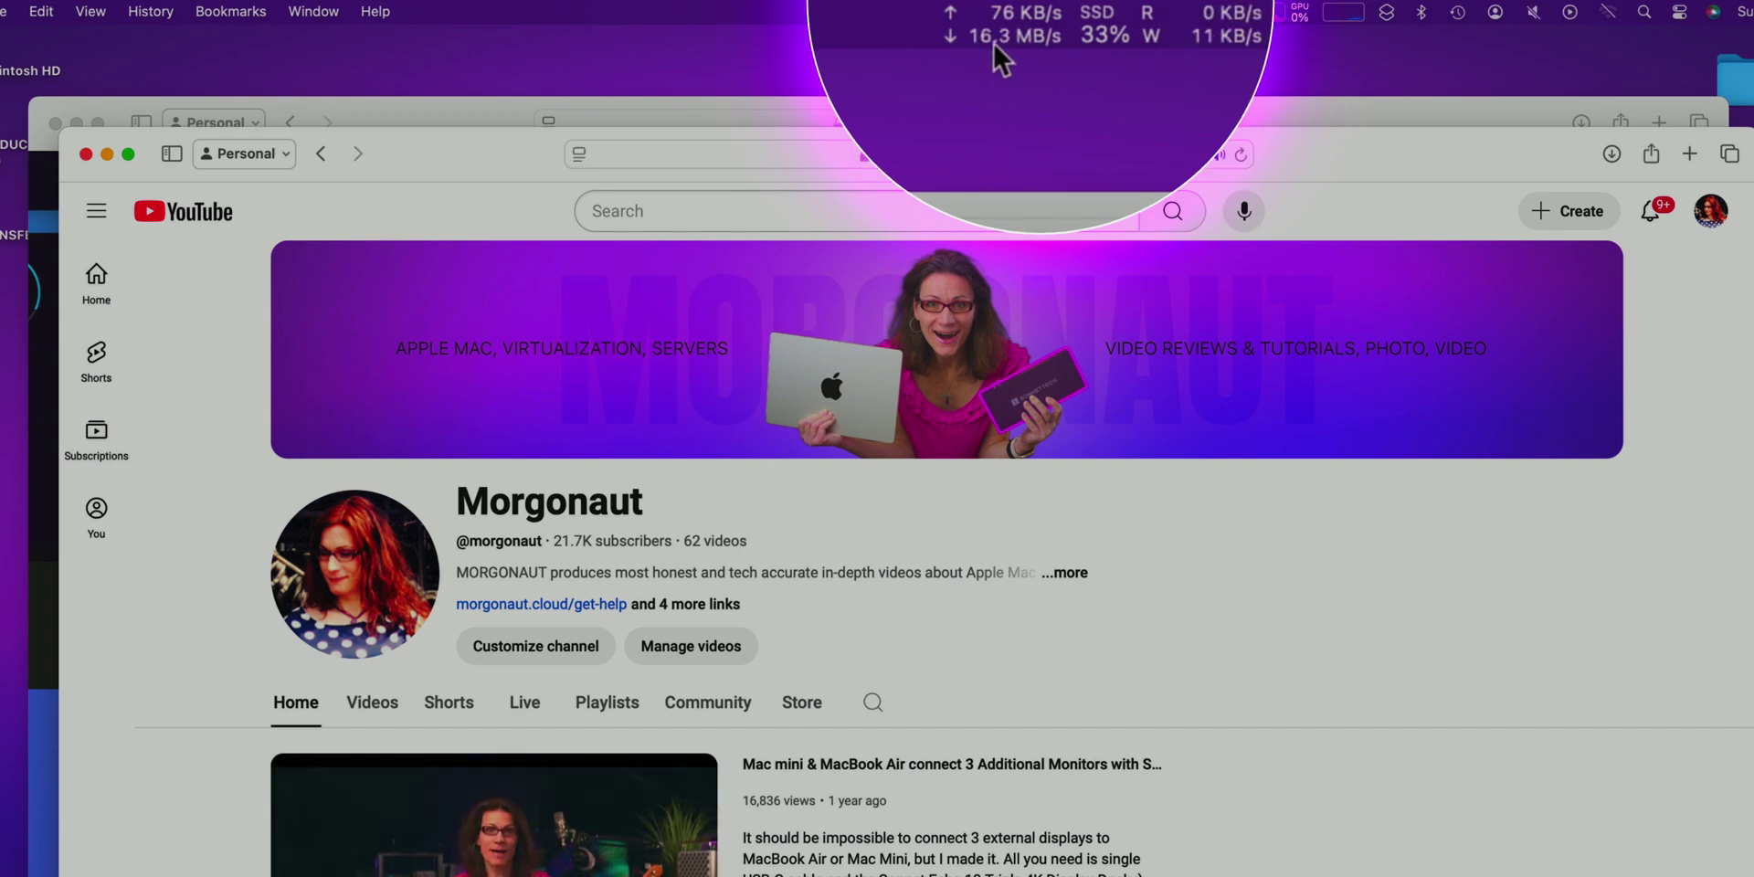
left_click(1020, 34)
mouse_move(1272, 121)
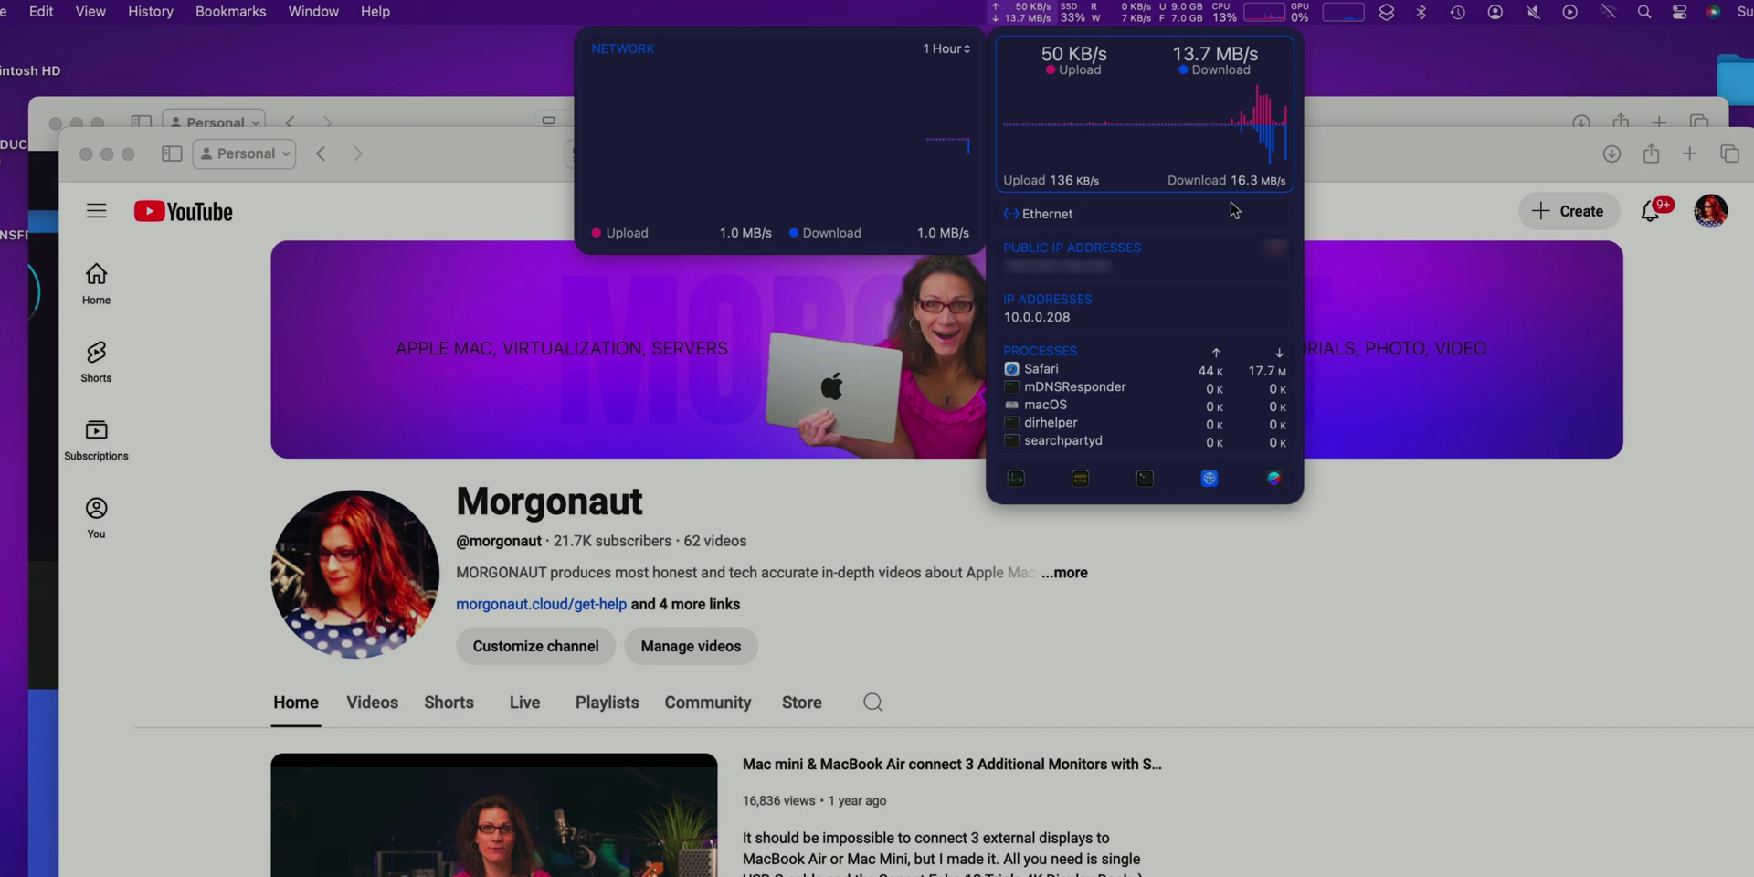
left_click(1259, 621)
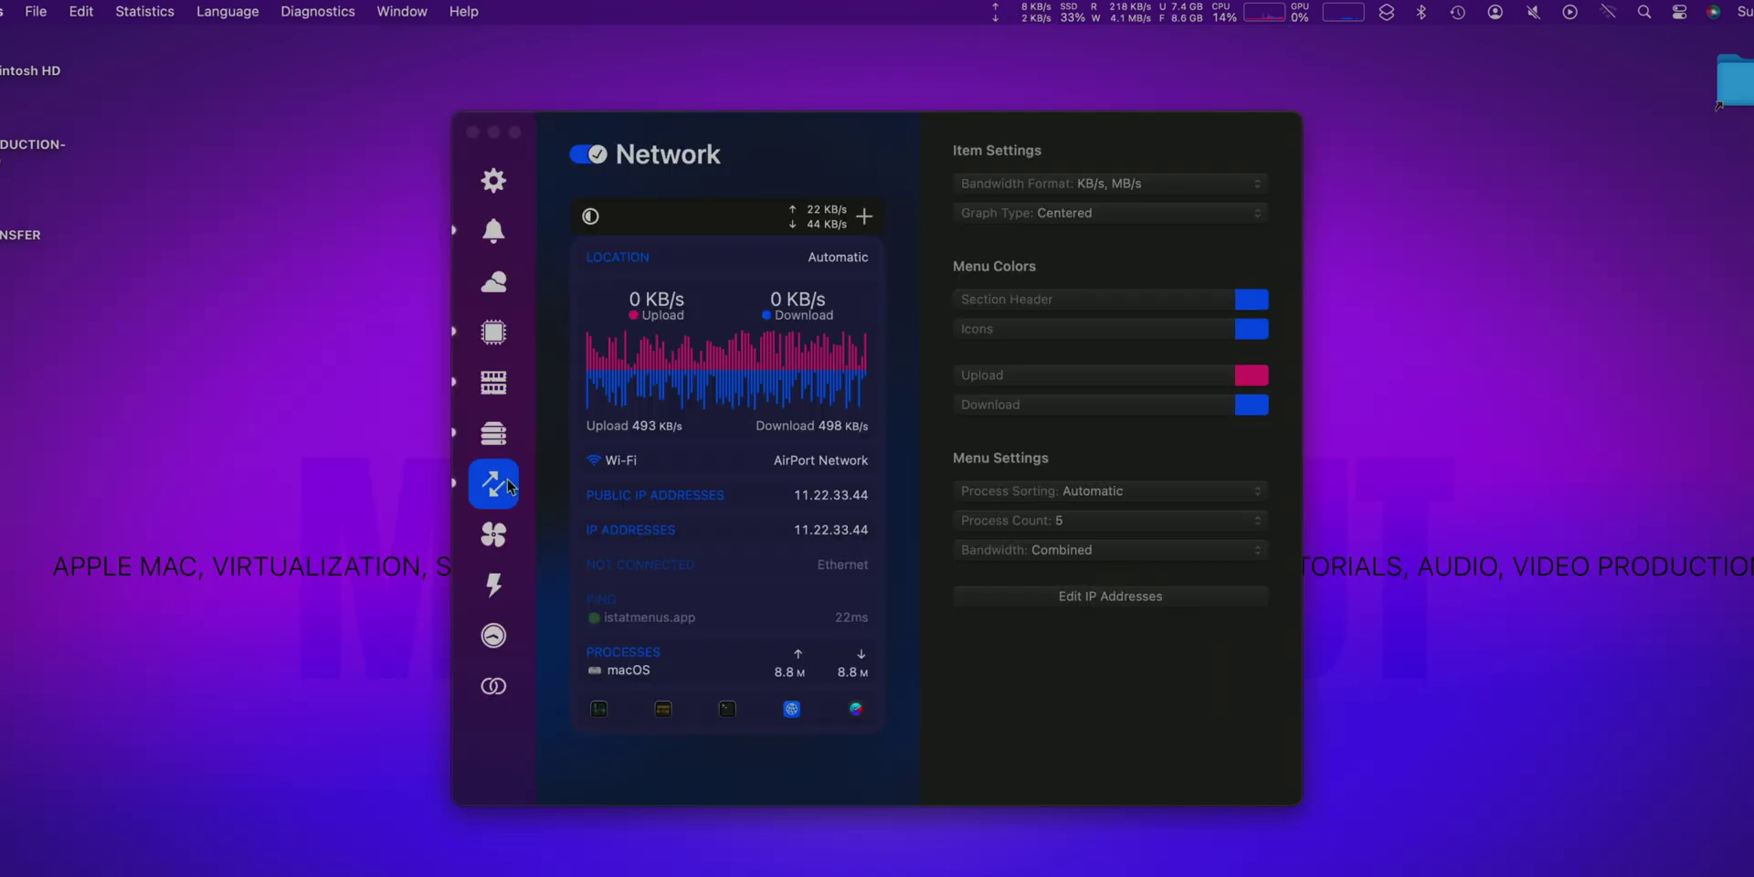
Step: Enable the Sensors monitor in iStat Menus and review the settings of its menu bar text item
left_click(491, 539)
left_click(498, 538)
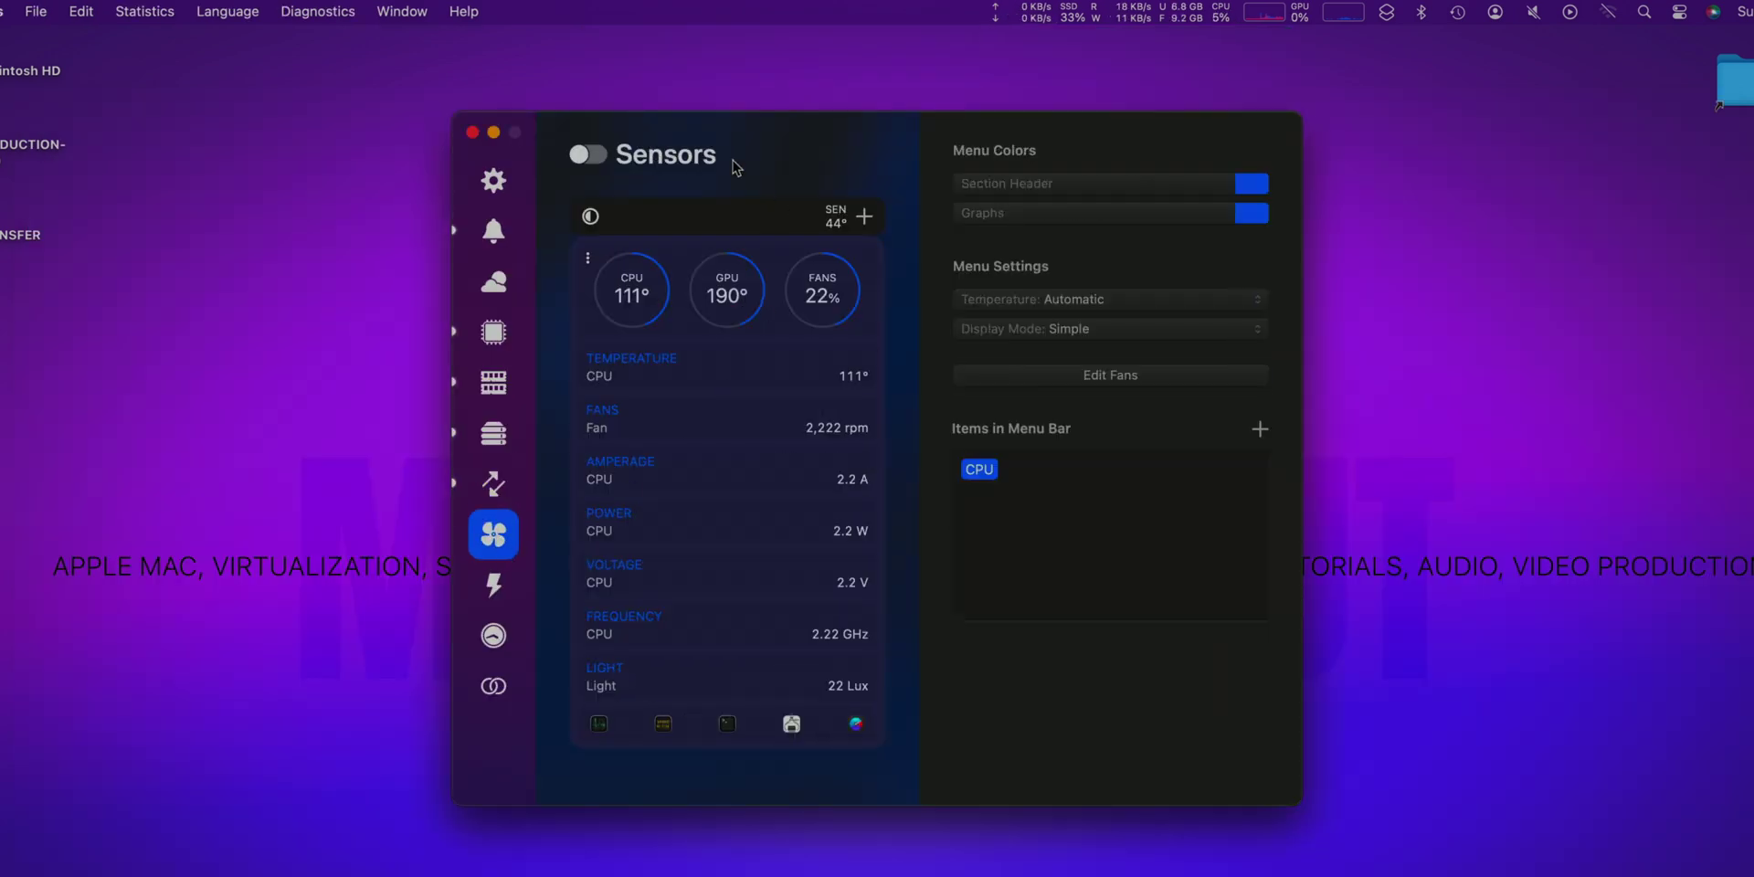
left_click(589, 155)
left_click(834, 223)
left_click(998, 500)
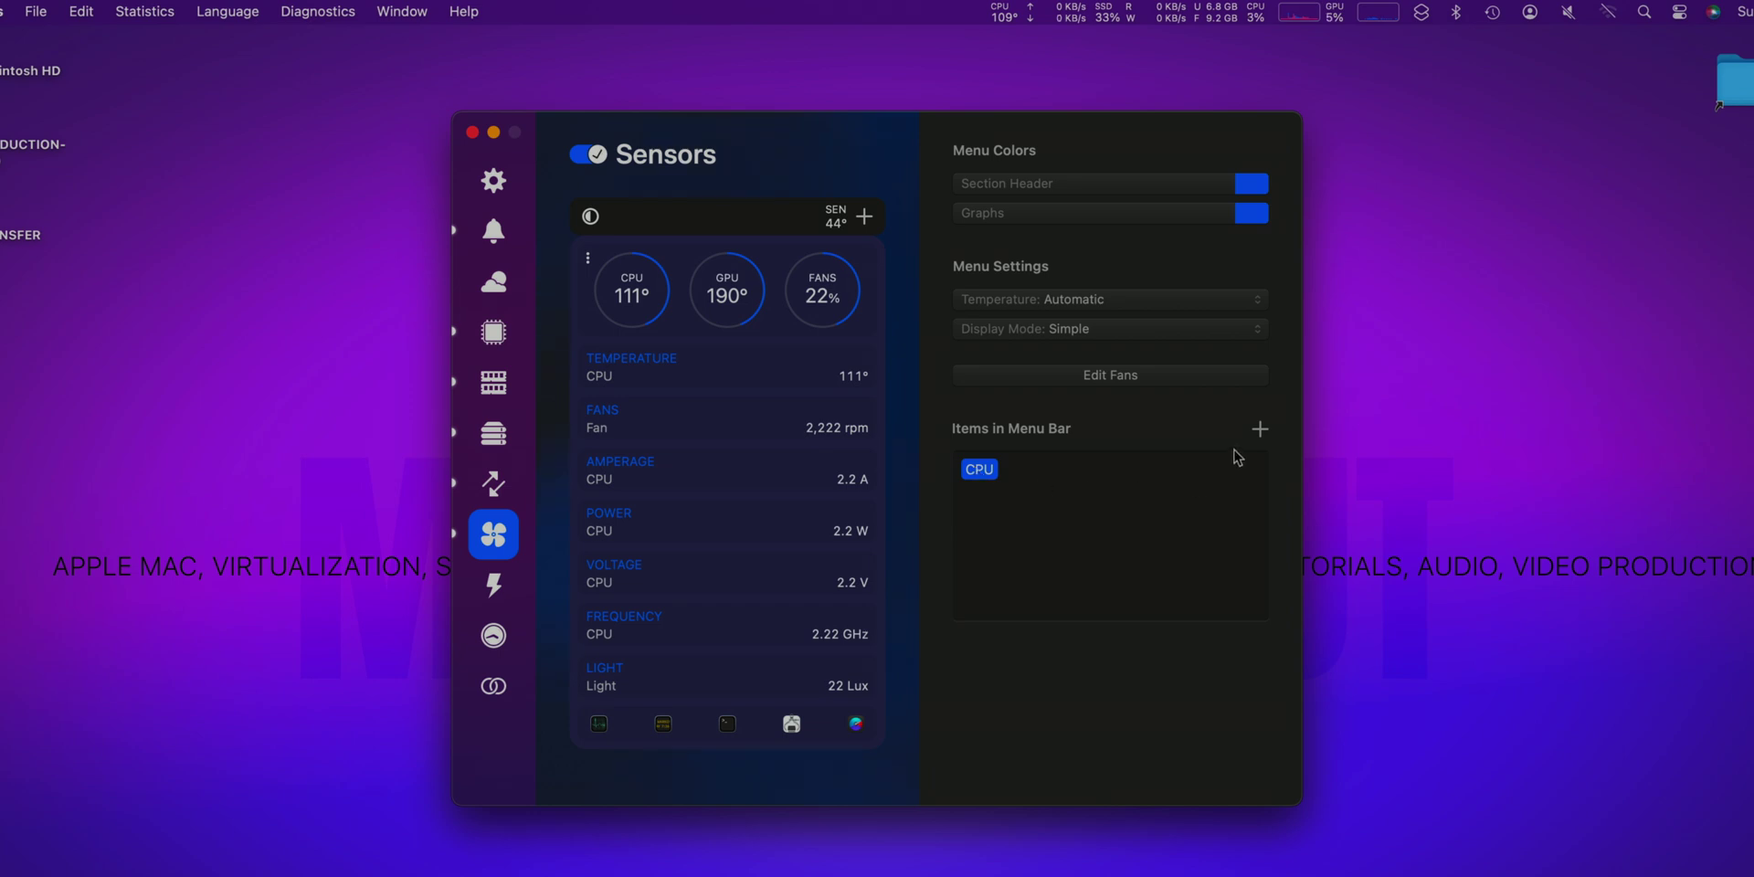
Step: Add the Fans and Graphics overview sensors to the menu bar items and check the Sensors details from the menu bar
left_click(1259, 430)
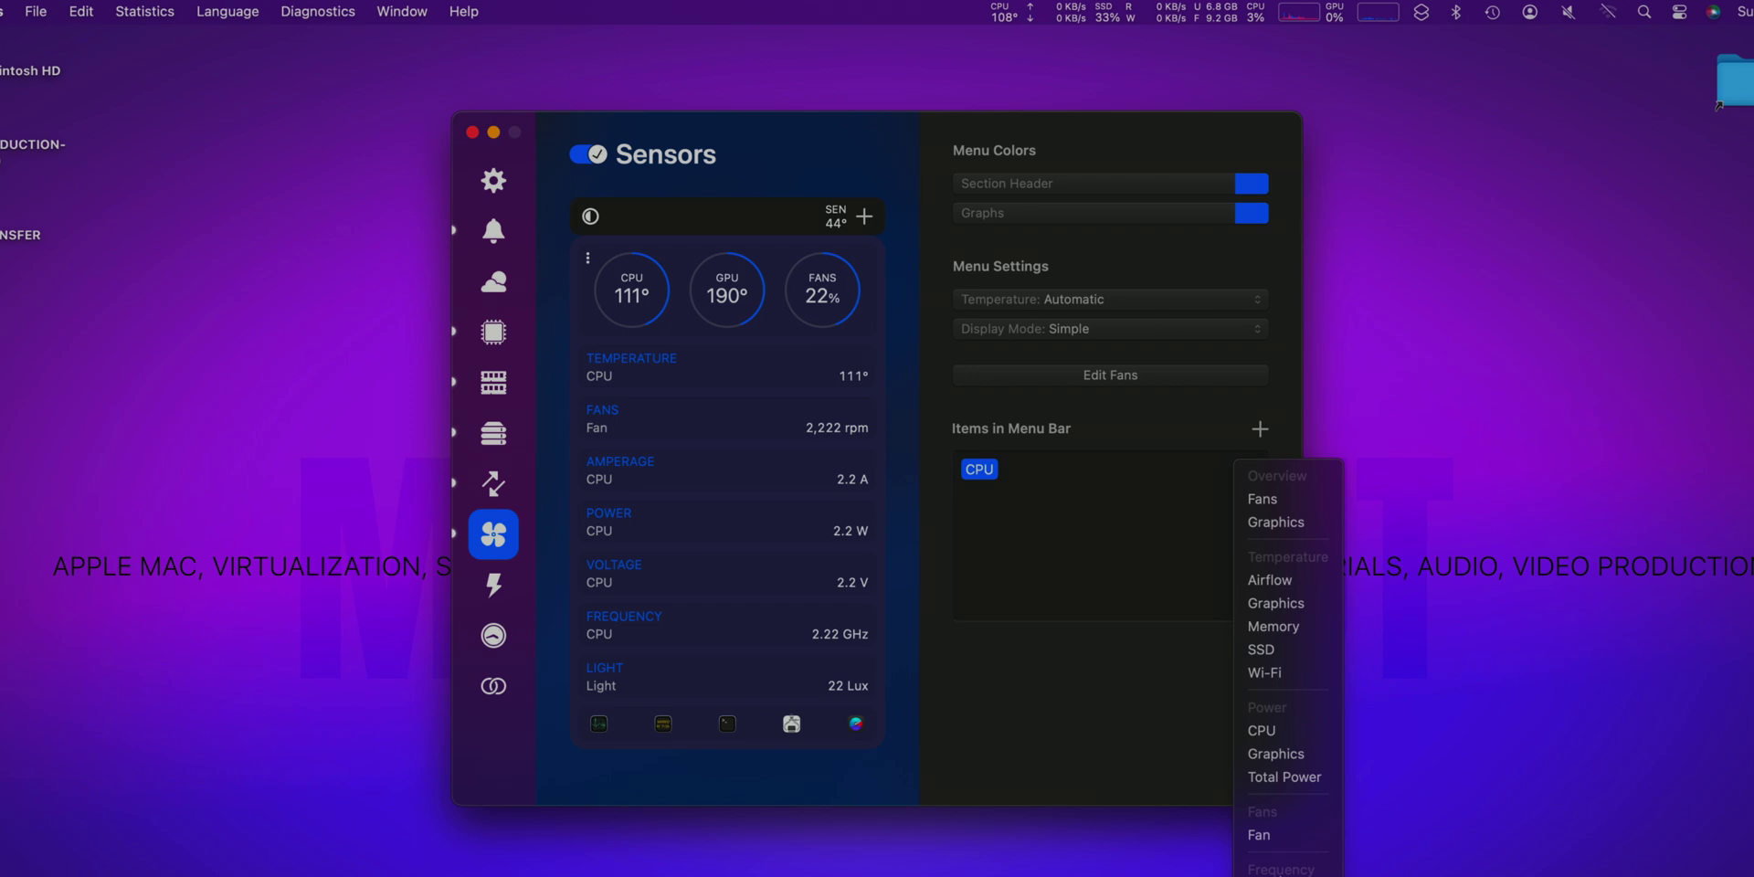
left_click(1291, 502)
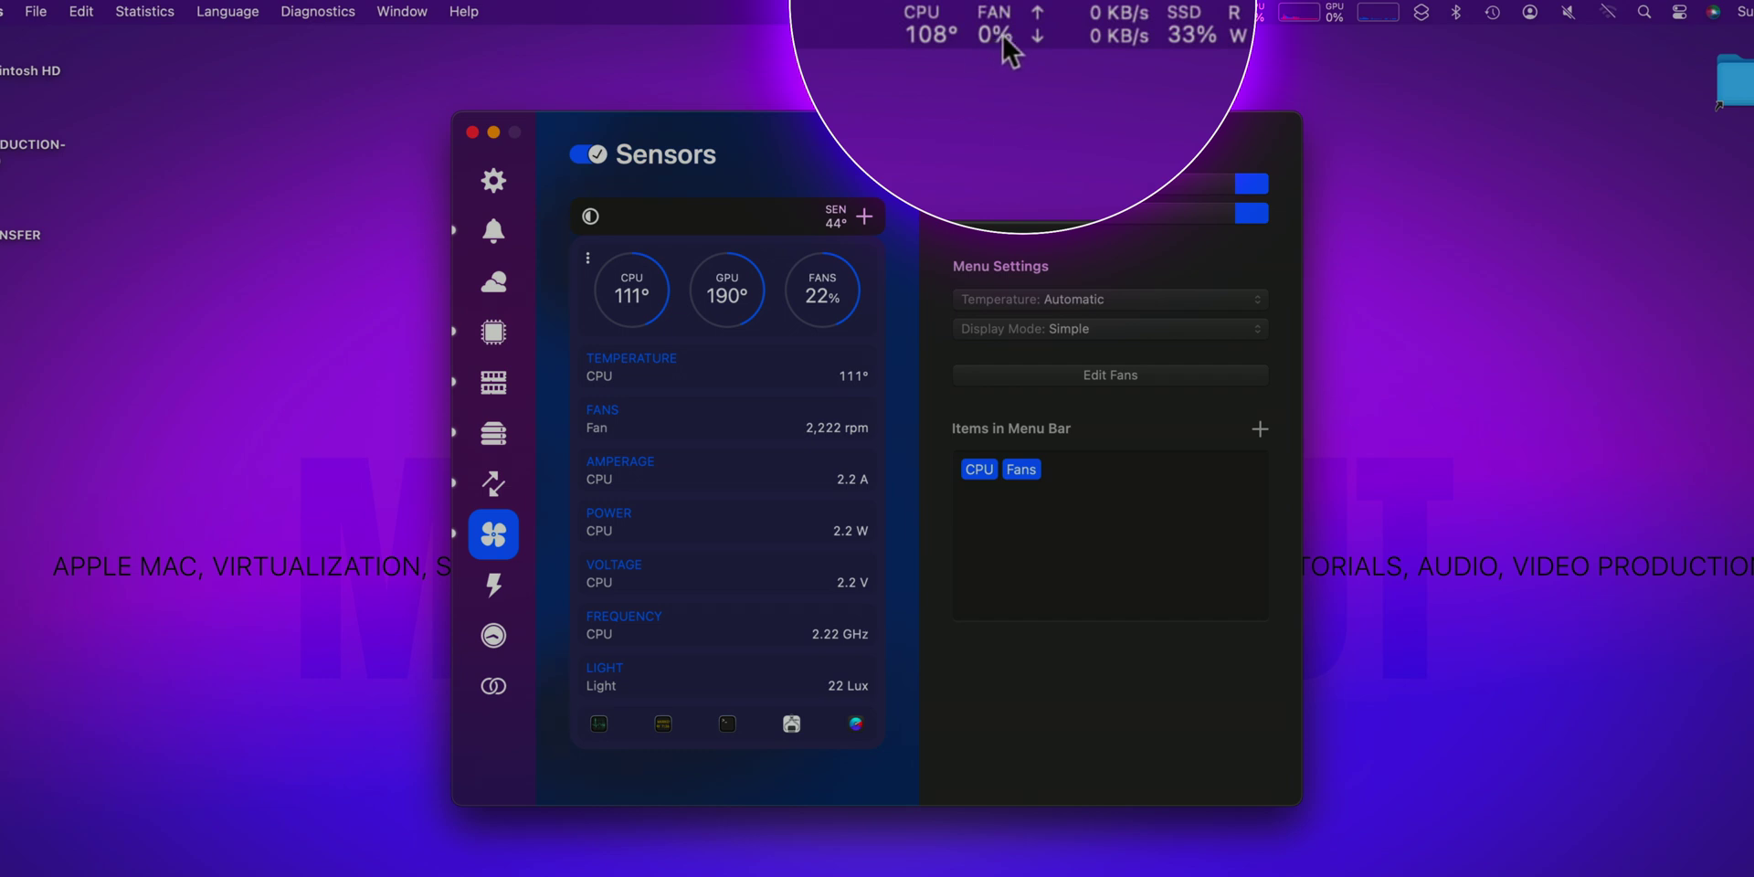
left_click(1003, 35)
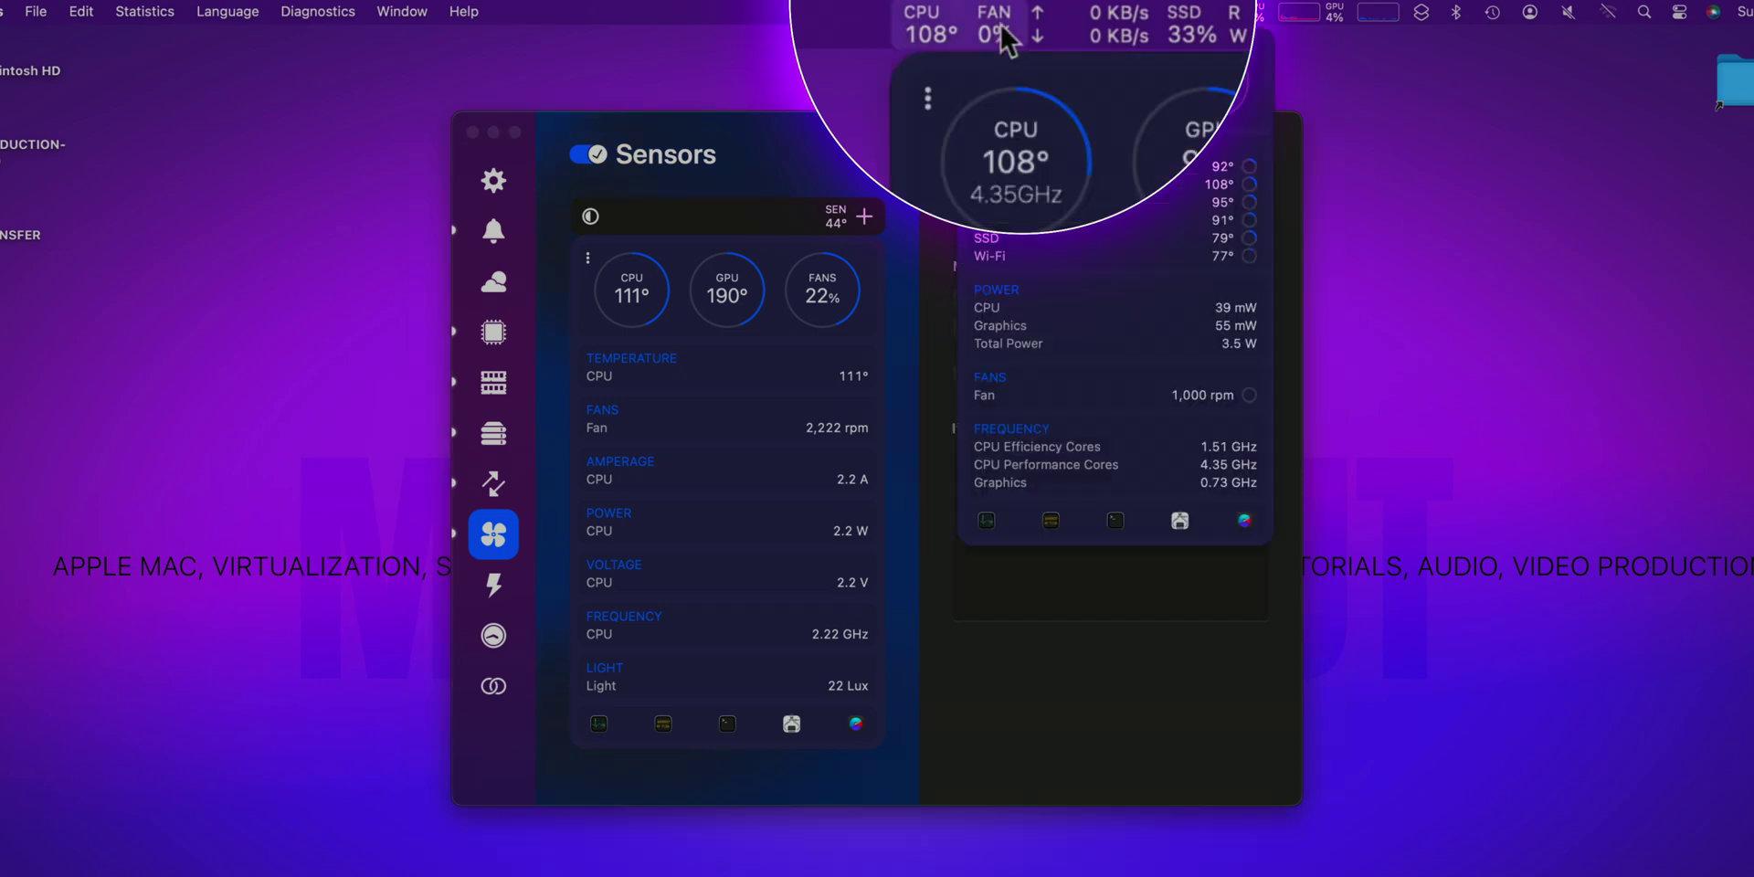
left_click(1003, 34)
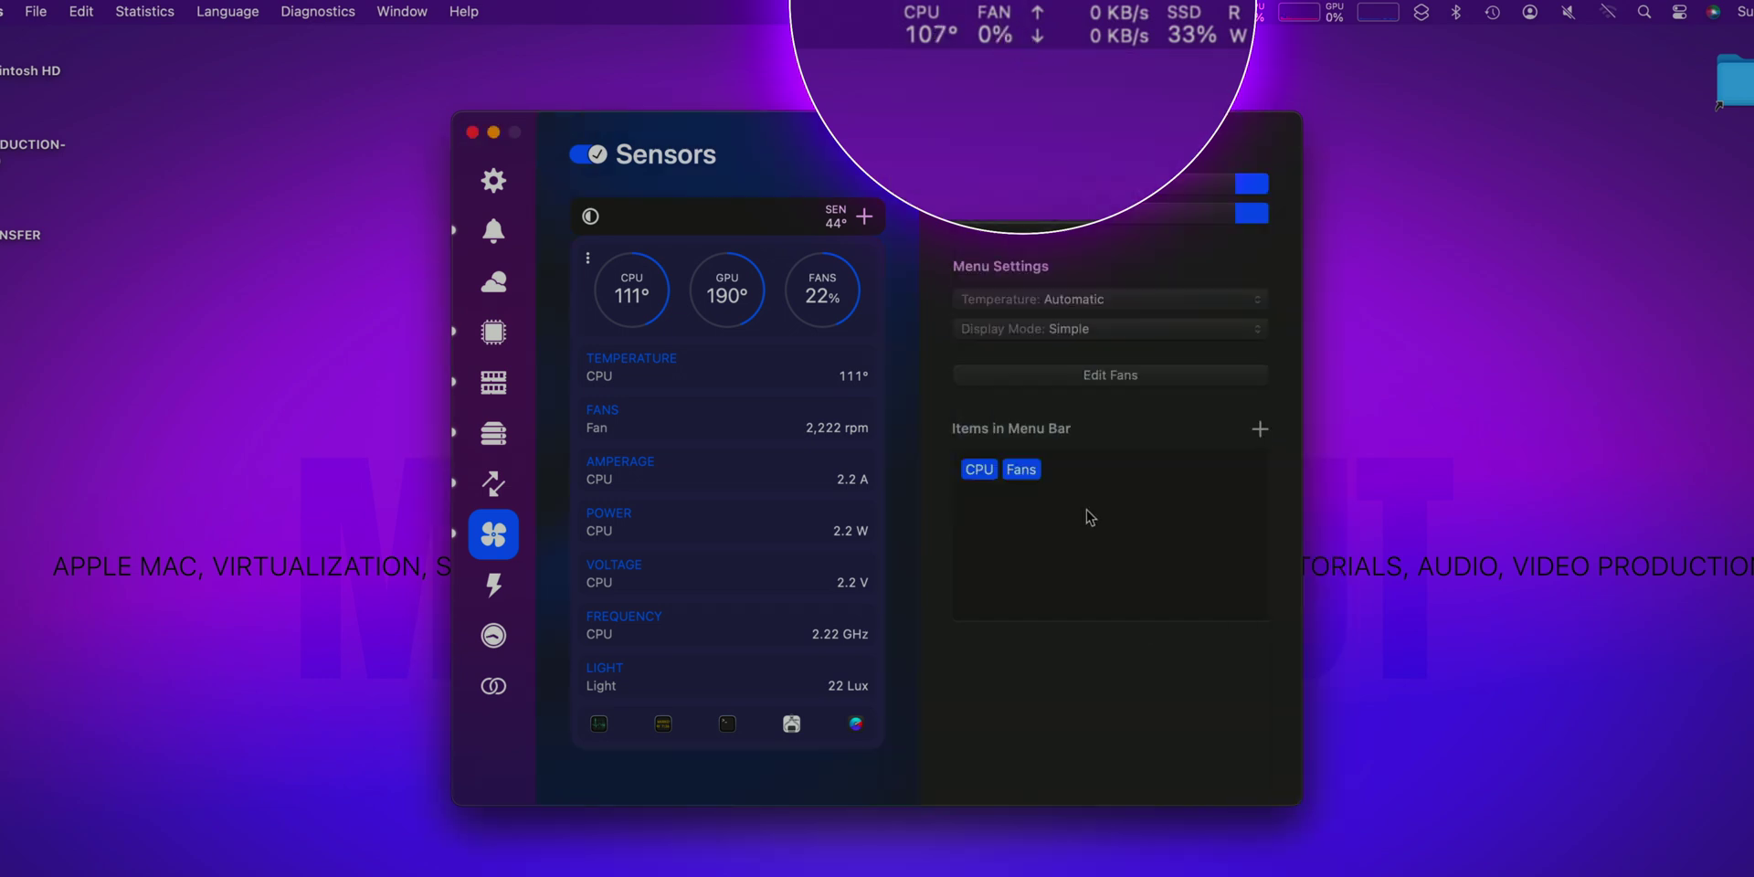
left_click(1260, 429)
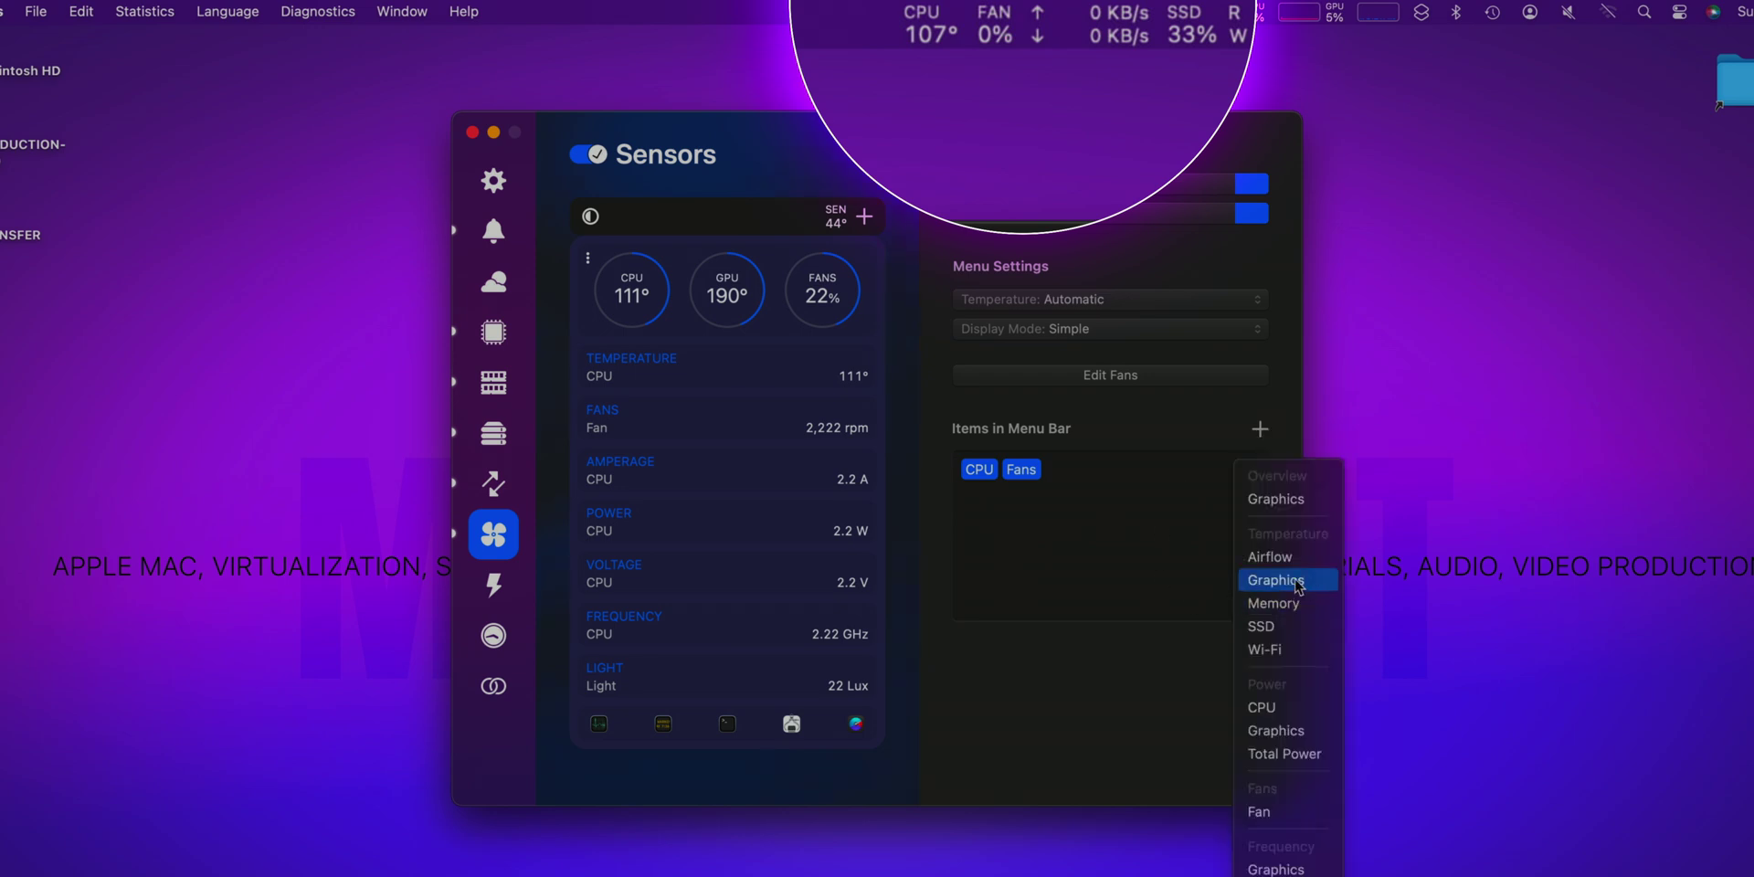
left_click(1286, 504)
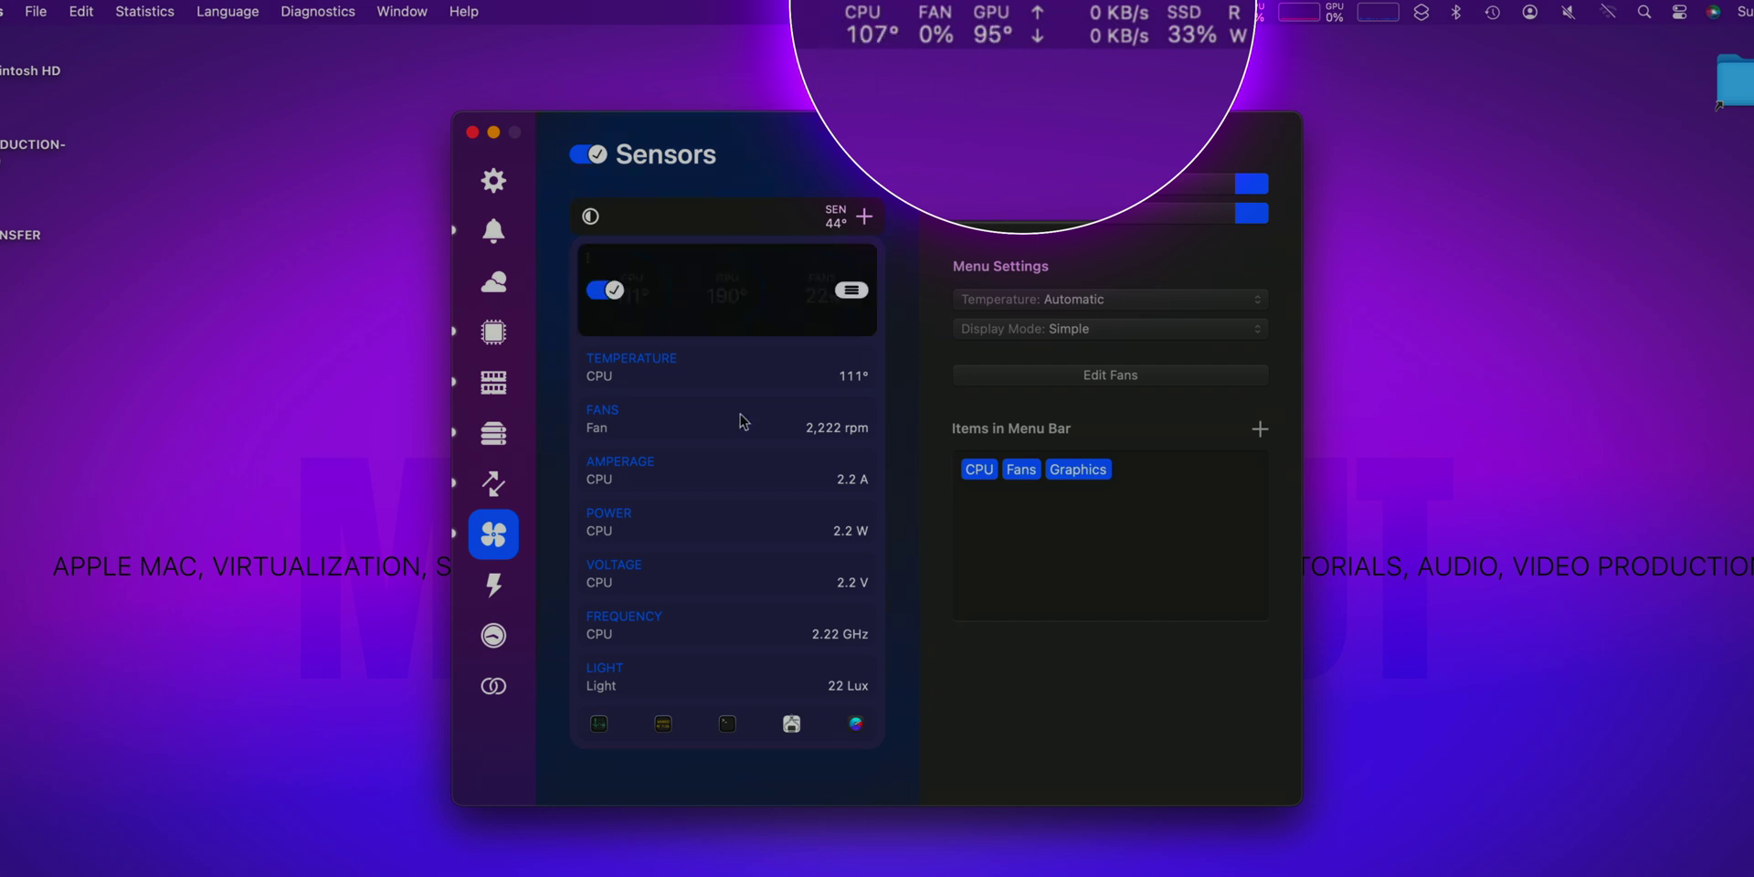
Step: Look through the settings pages of the remaining monitors, including Power, Combined and Weather
left_click(496, 584)
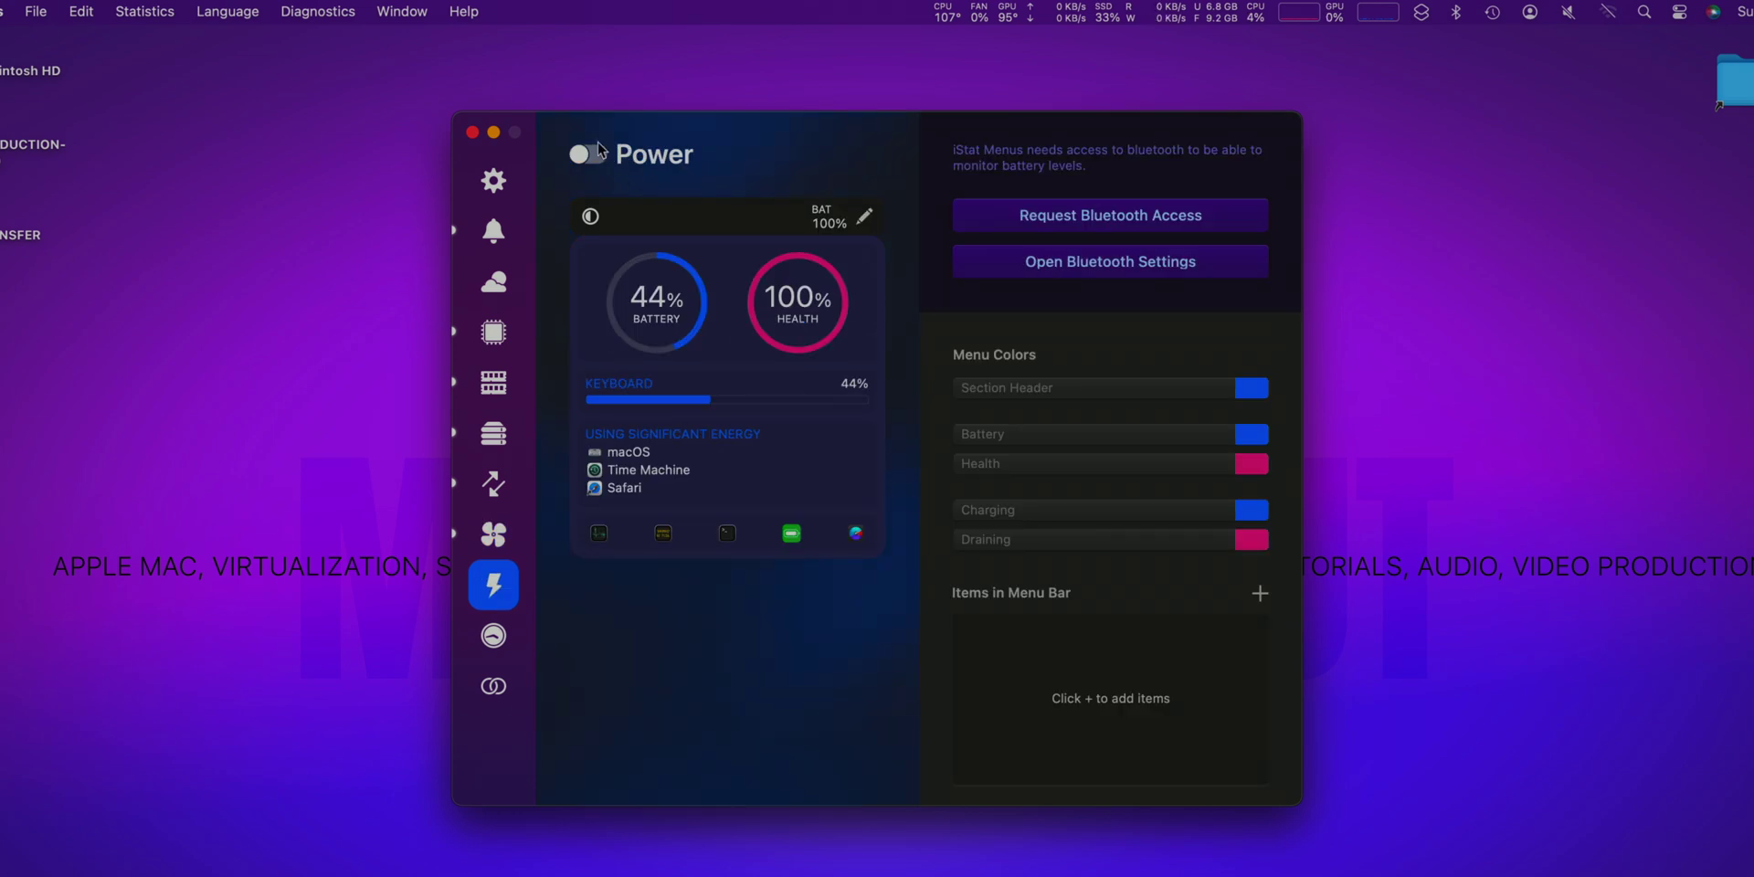
mouse_move(654, 296)
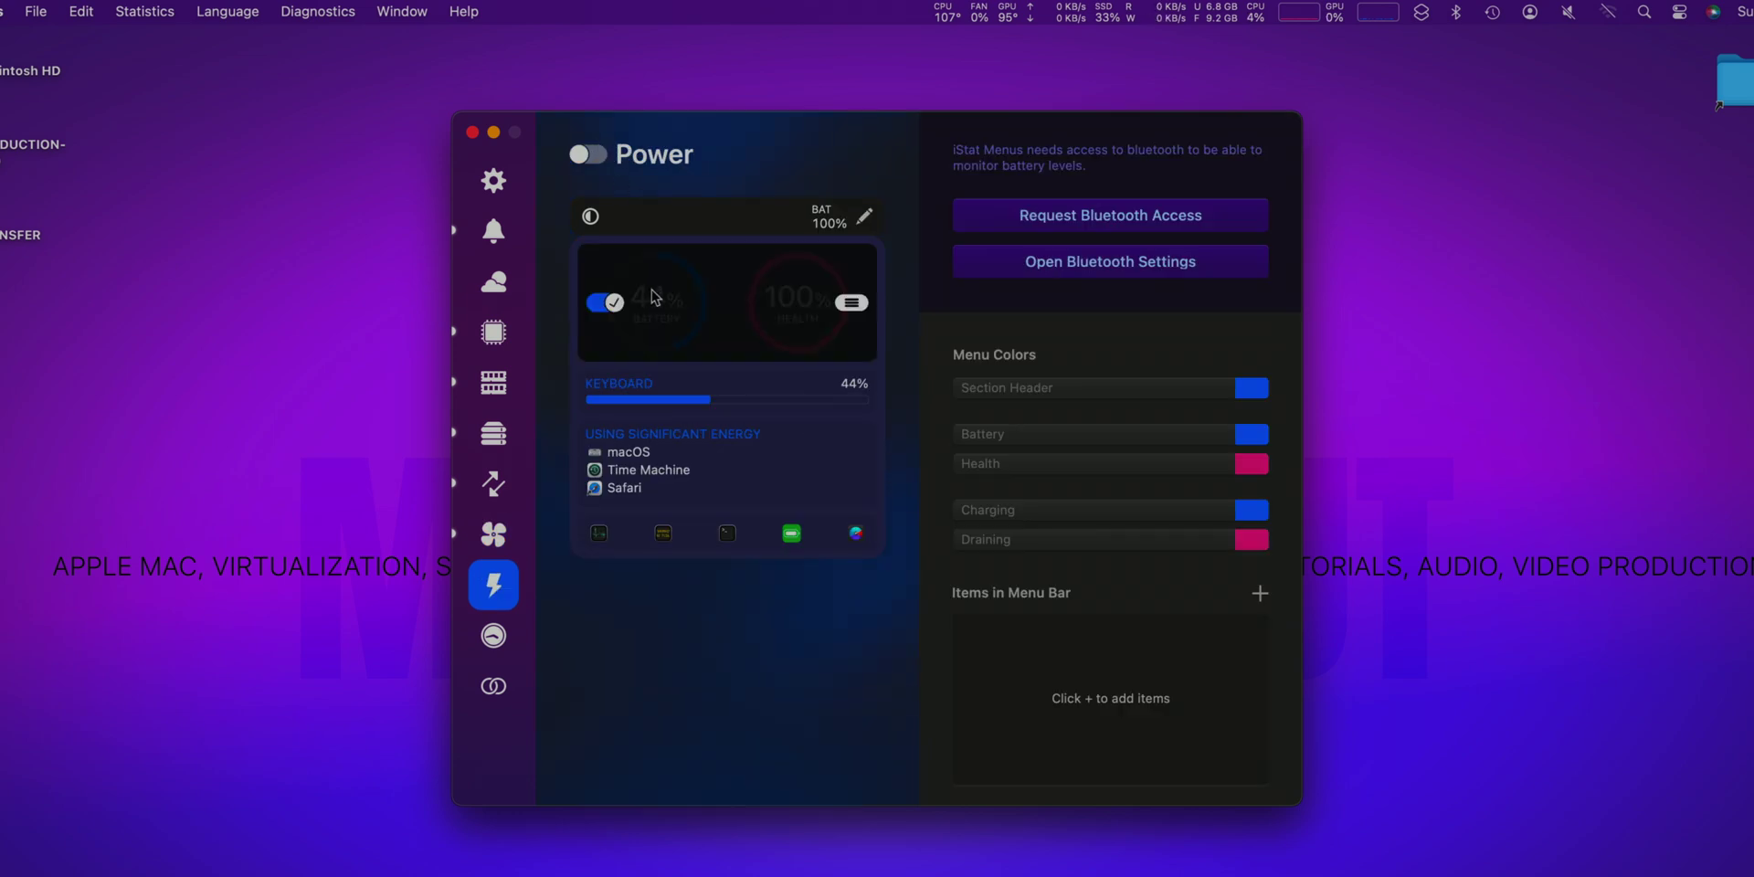
left_click(496, 637)
left_click(494, 692)
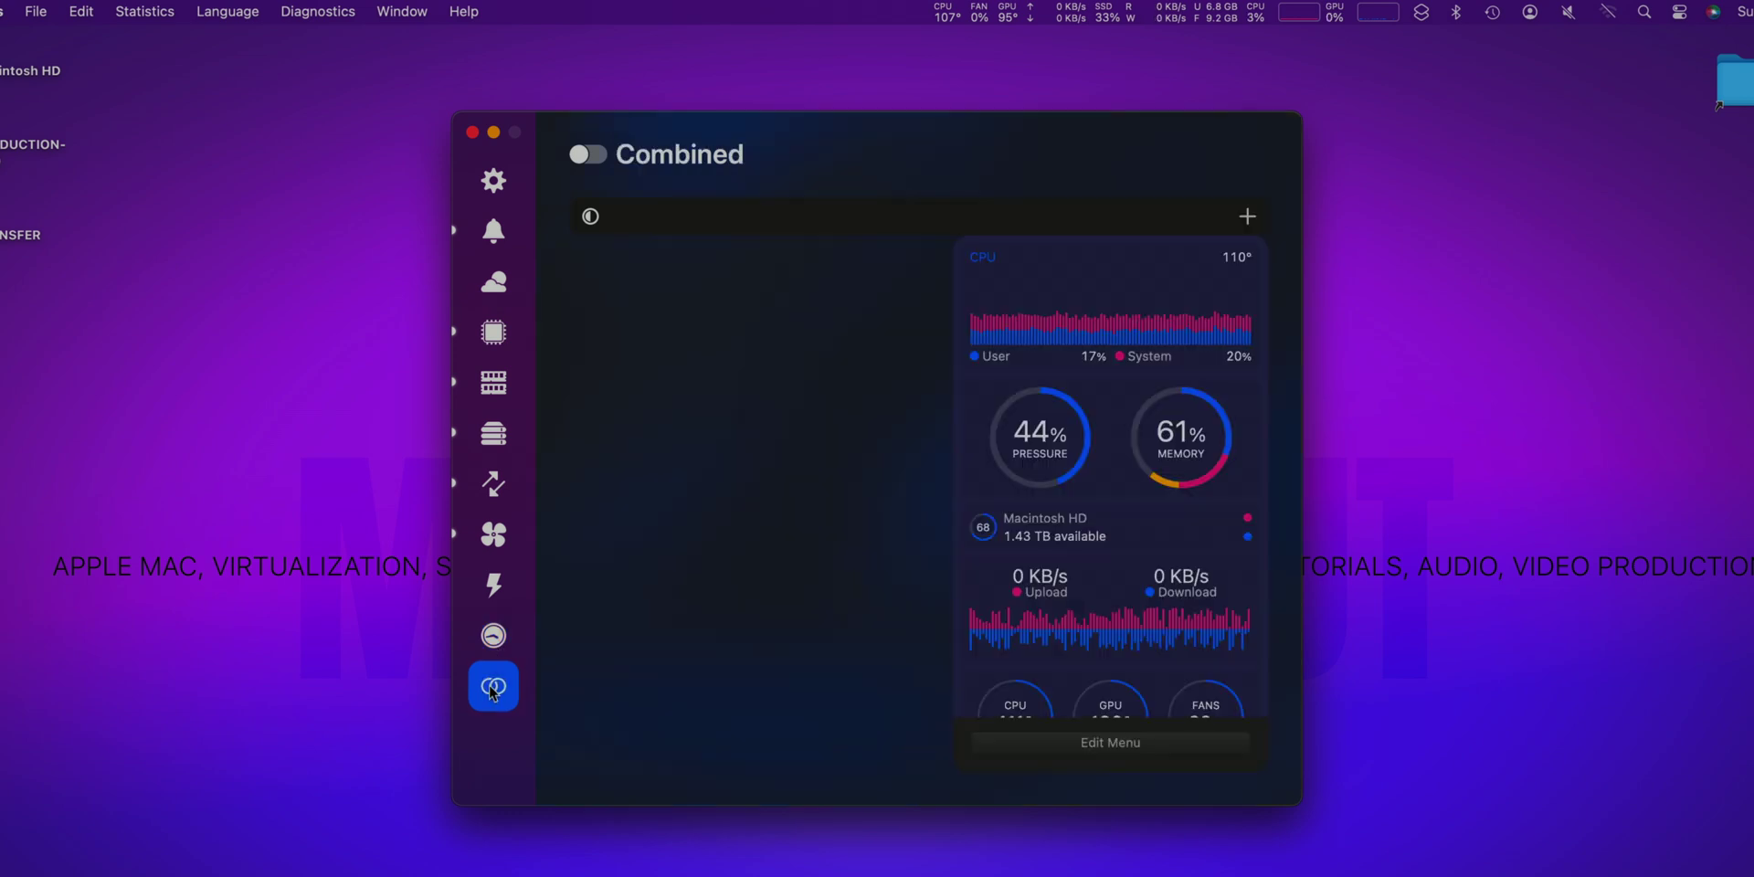
left_click(495, 279)
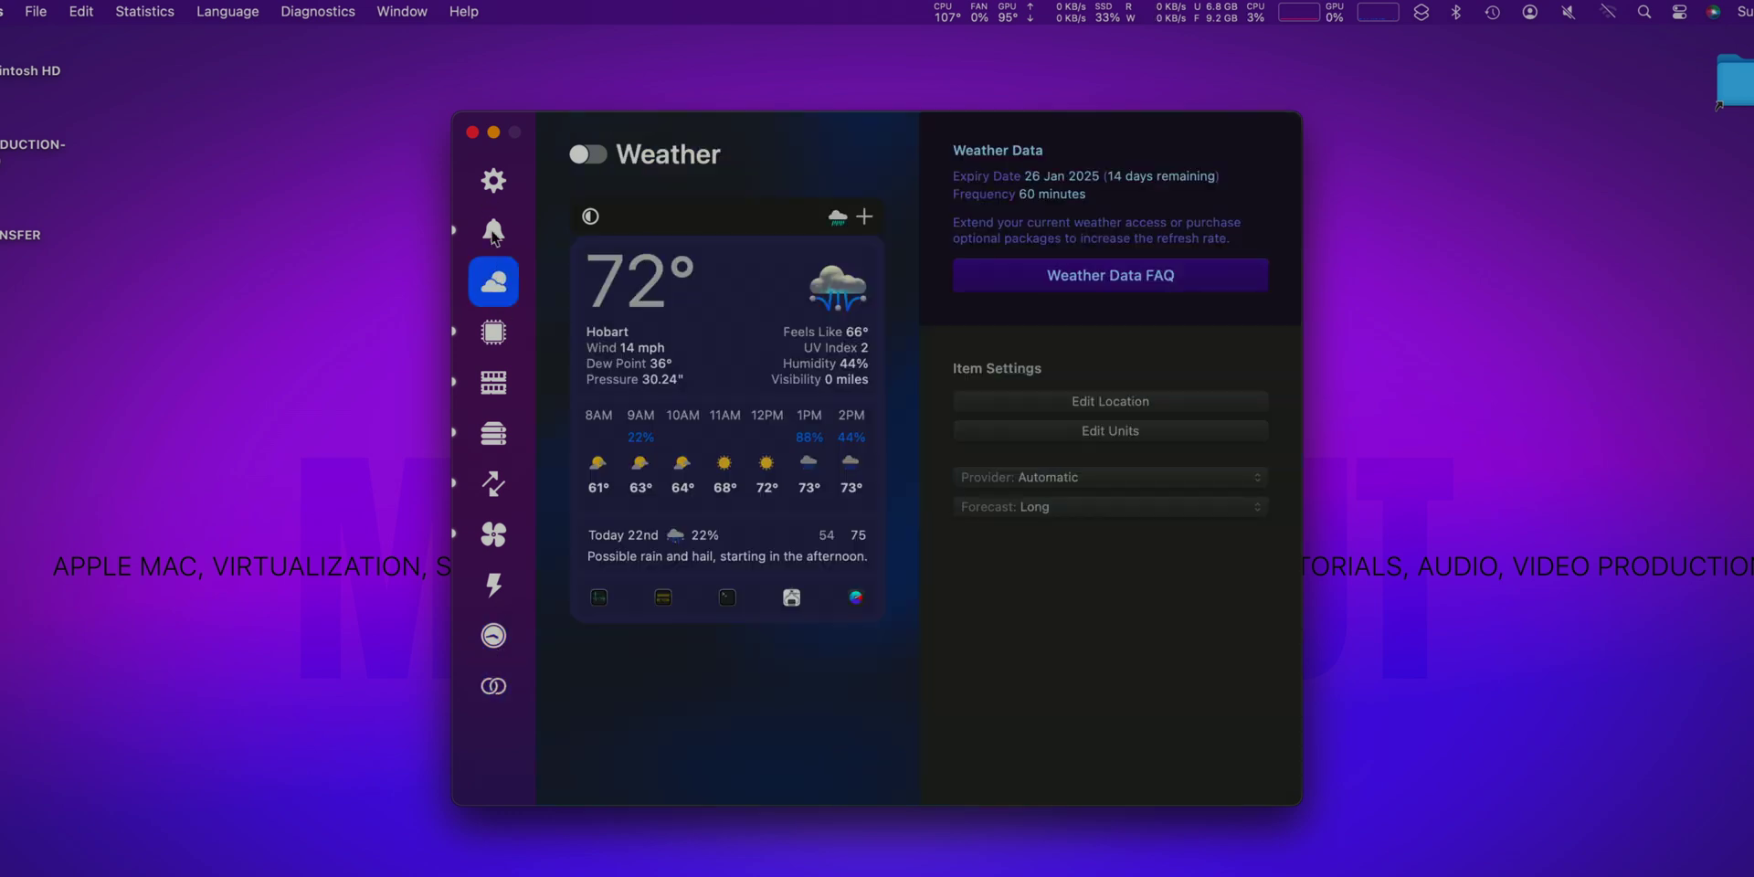
Step: Browse the global menu themes and choose the Blue theme
left_click(494, 179)
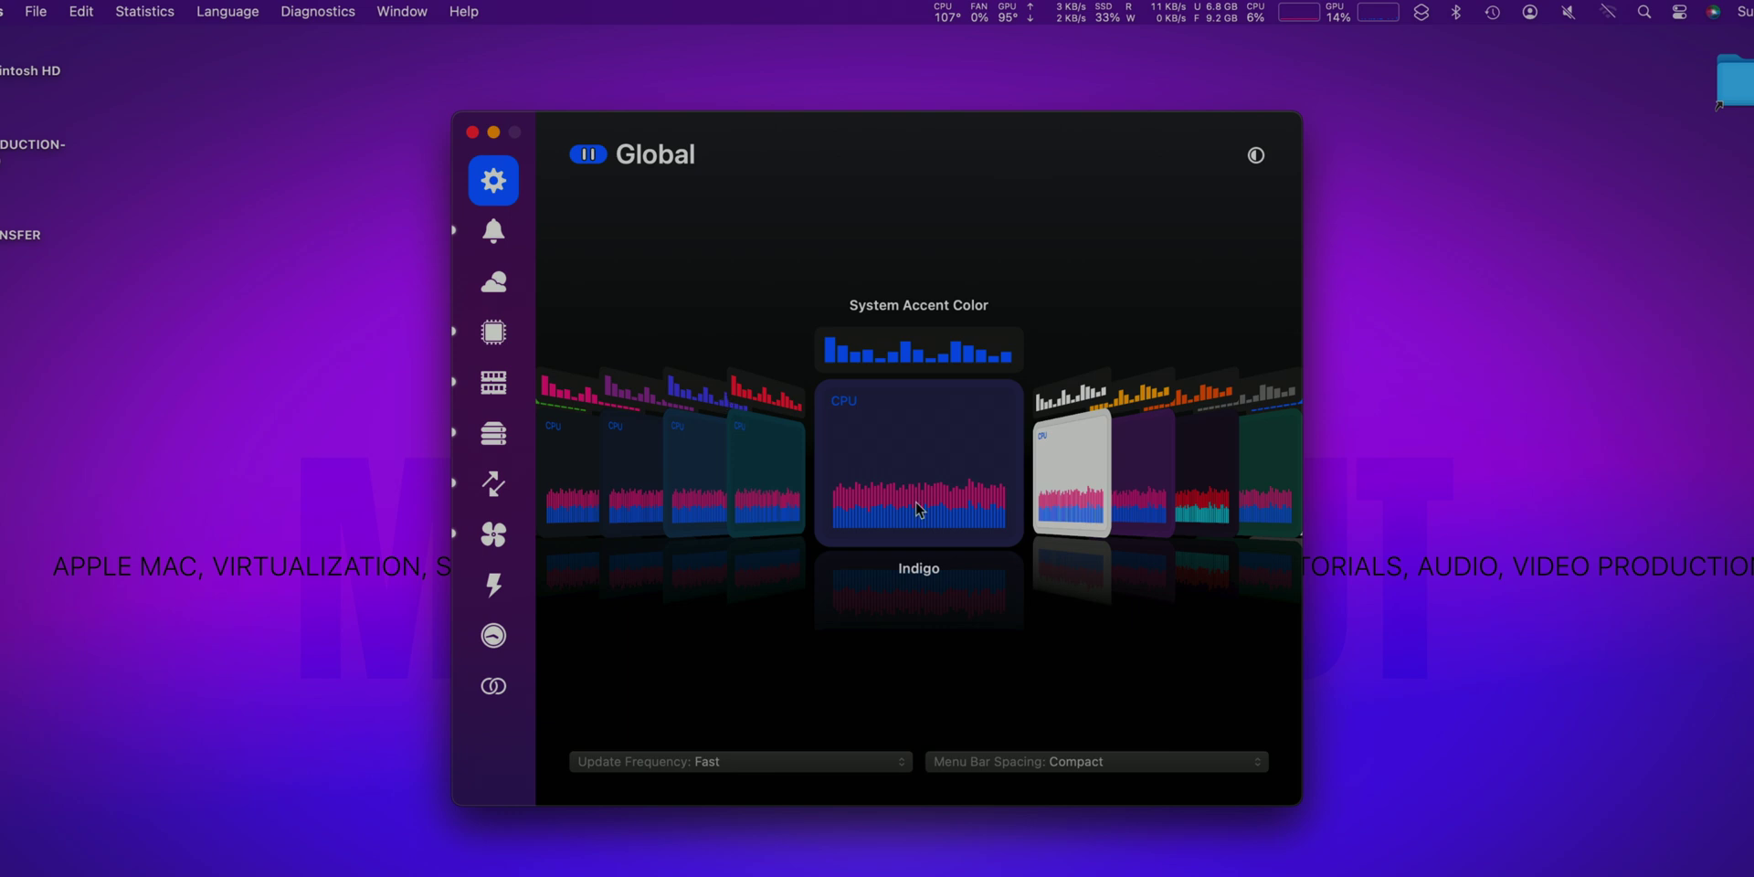
left_click(1142, 493)
left_click(1178, 471)
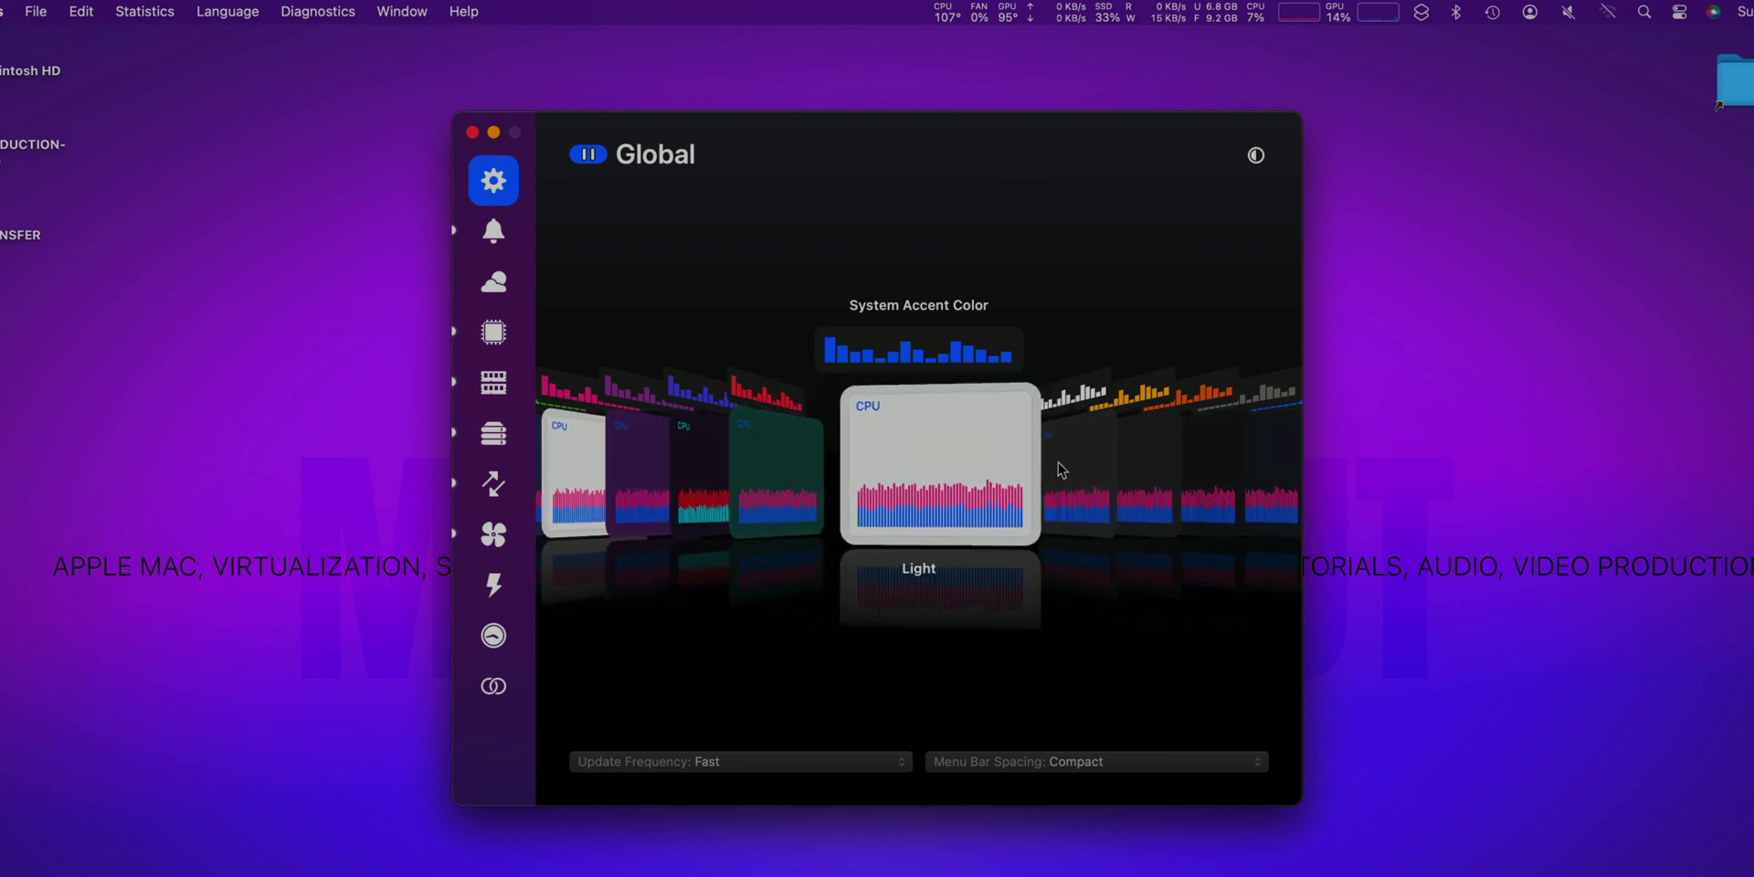
scroll(1005, 471, "right", 3)
scroll(1098, 462, "left", 4)
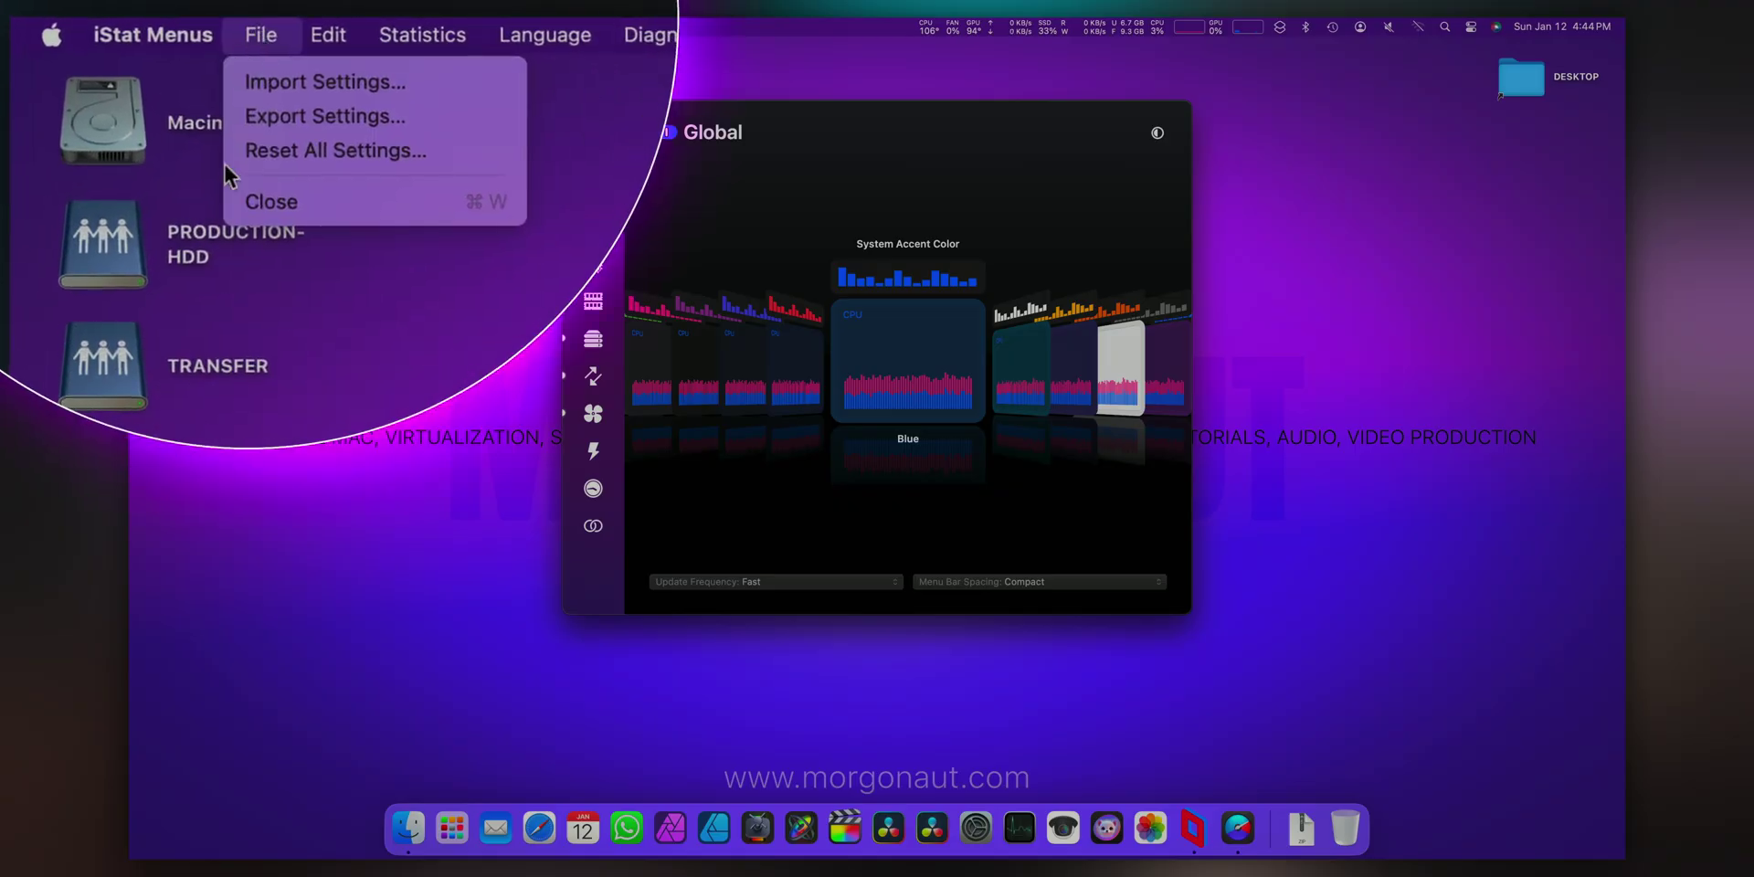
Step: Export the settings as iStat Menus Settings.ismp7 to the Desktop and move the exported file nearer the settings window
left_click(325, 116)
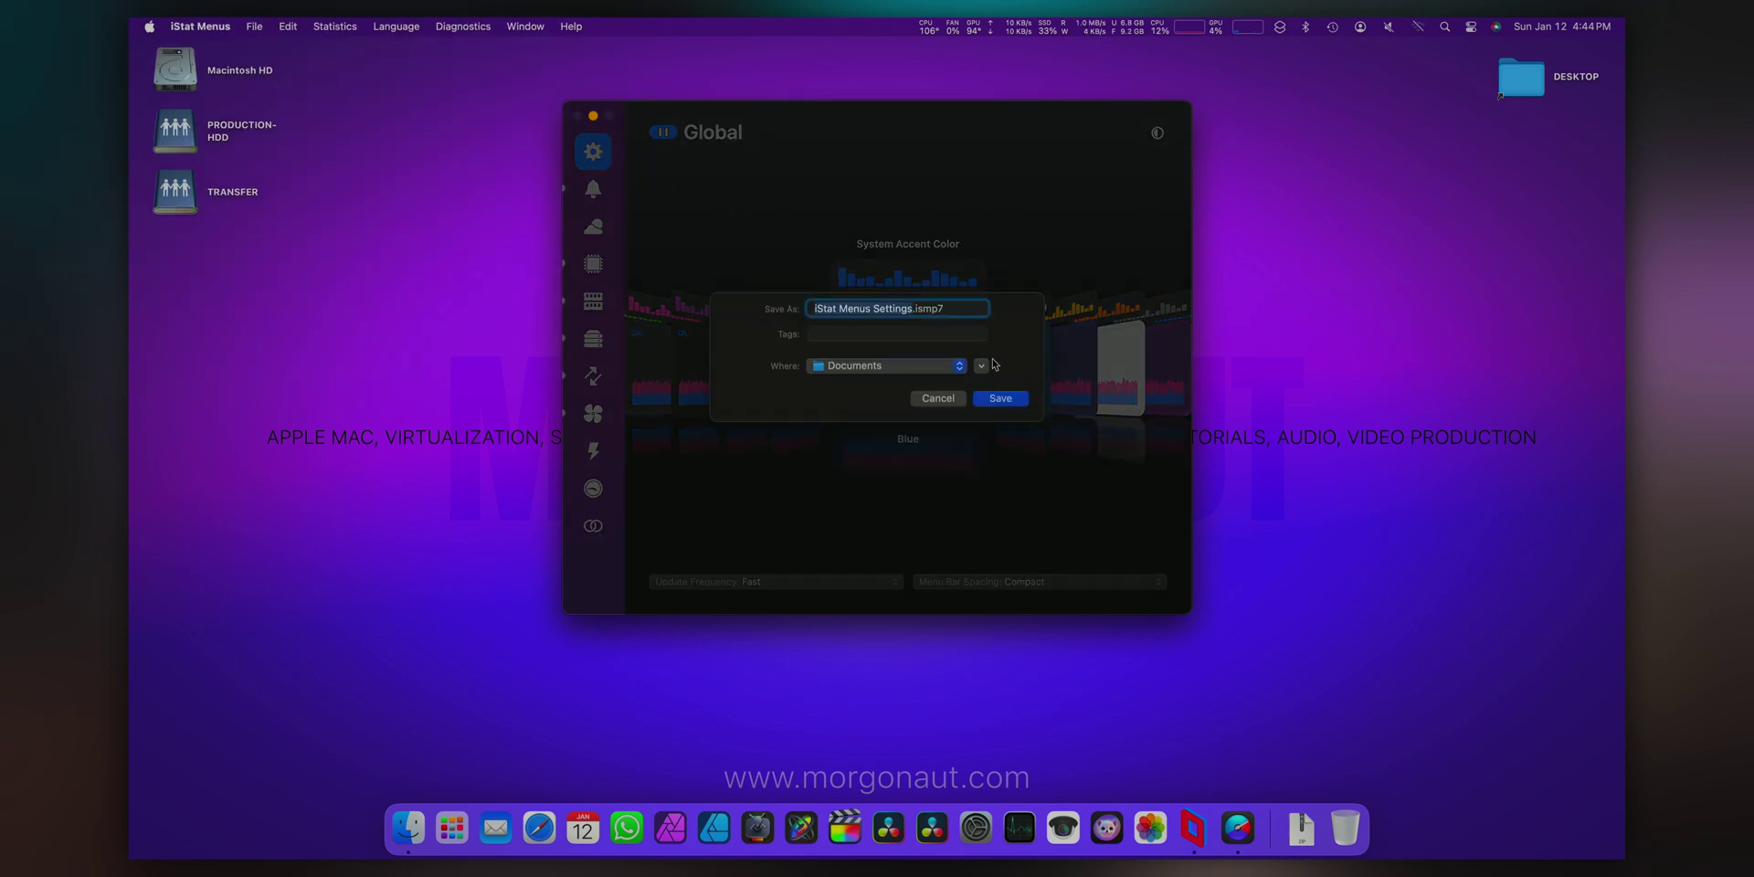
left_click(983, 365)
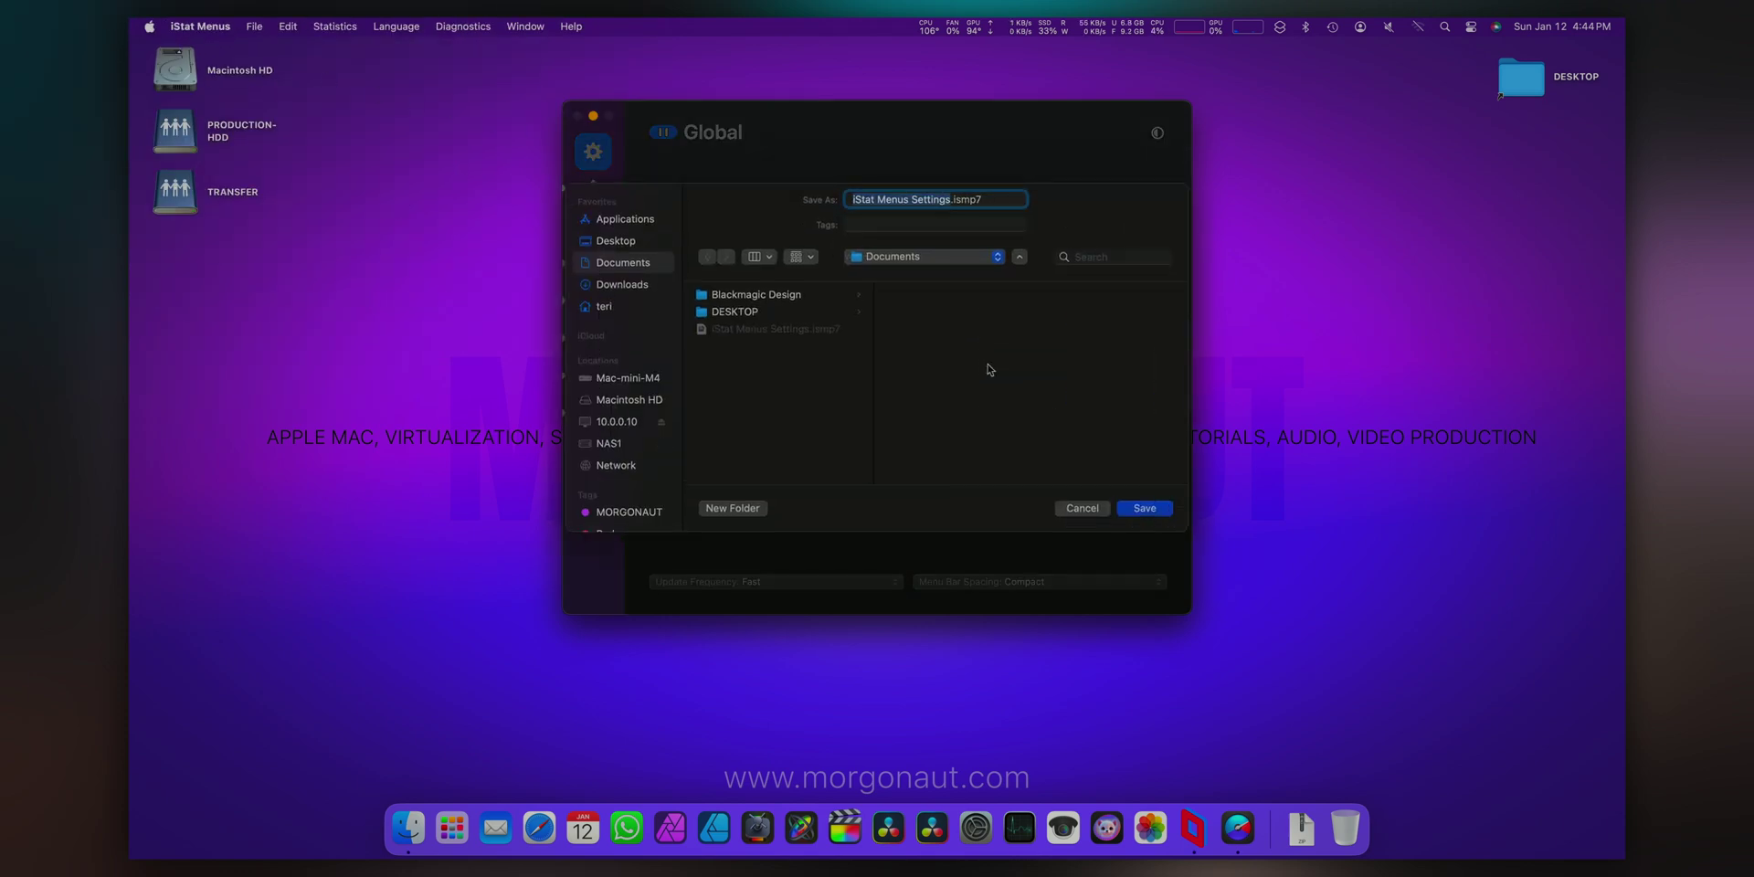
left_click(615, 242)
left_click(1146, 508)
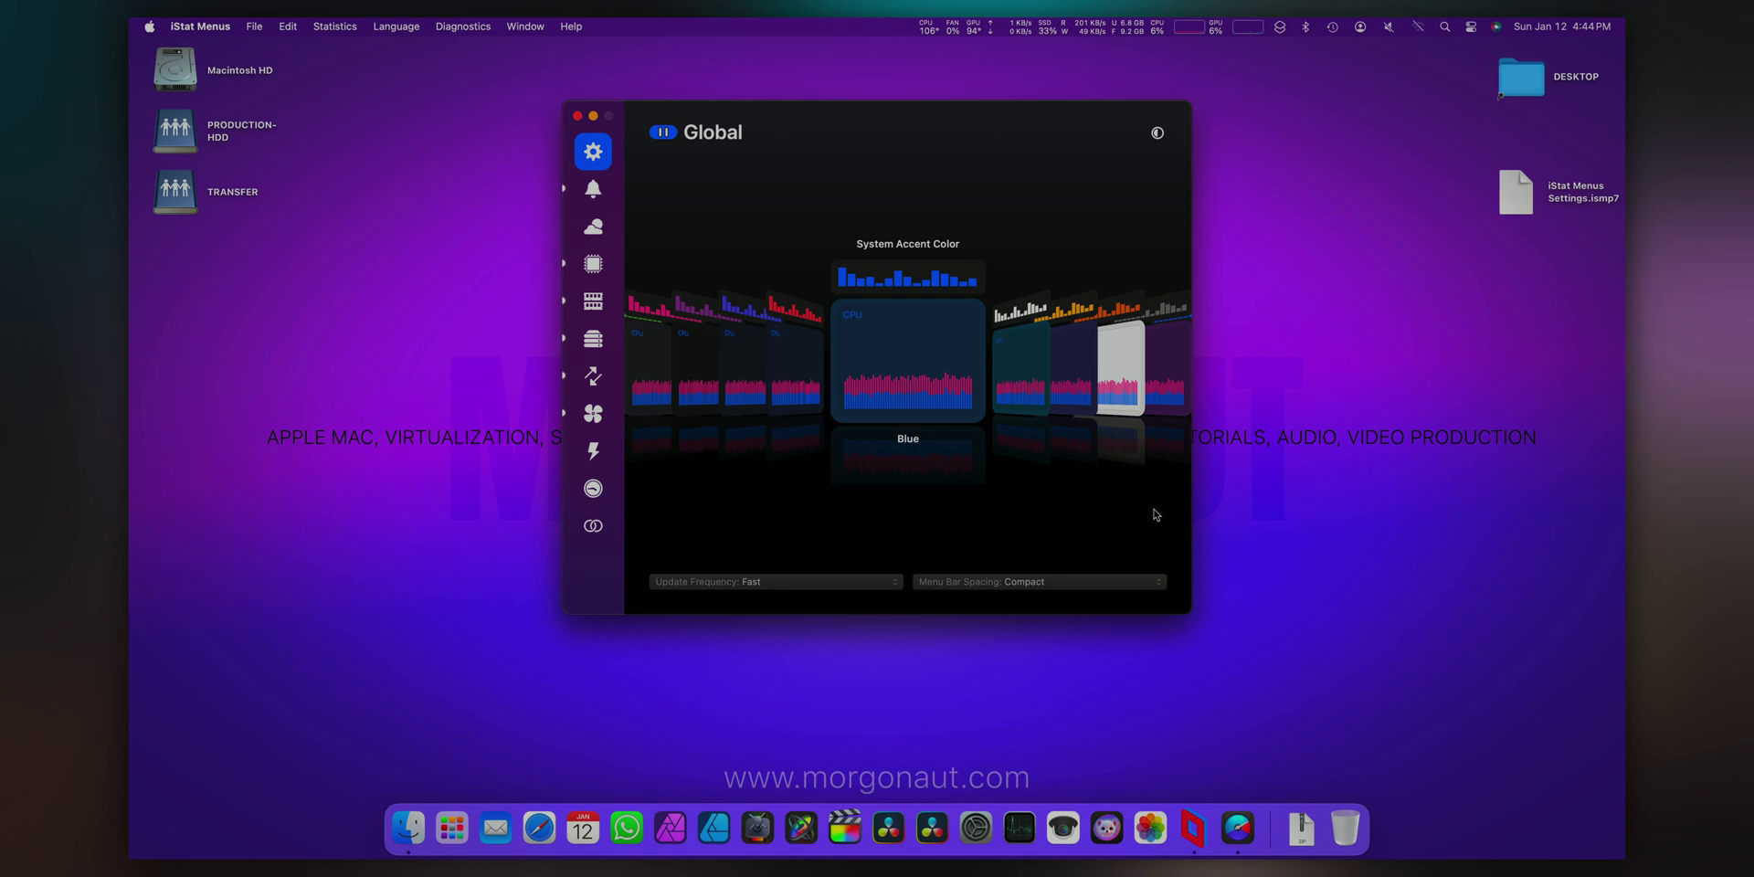
left_click_drag(1523, 196, 1266, 279)
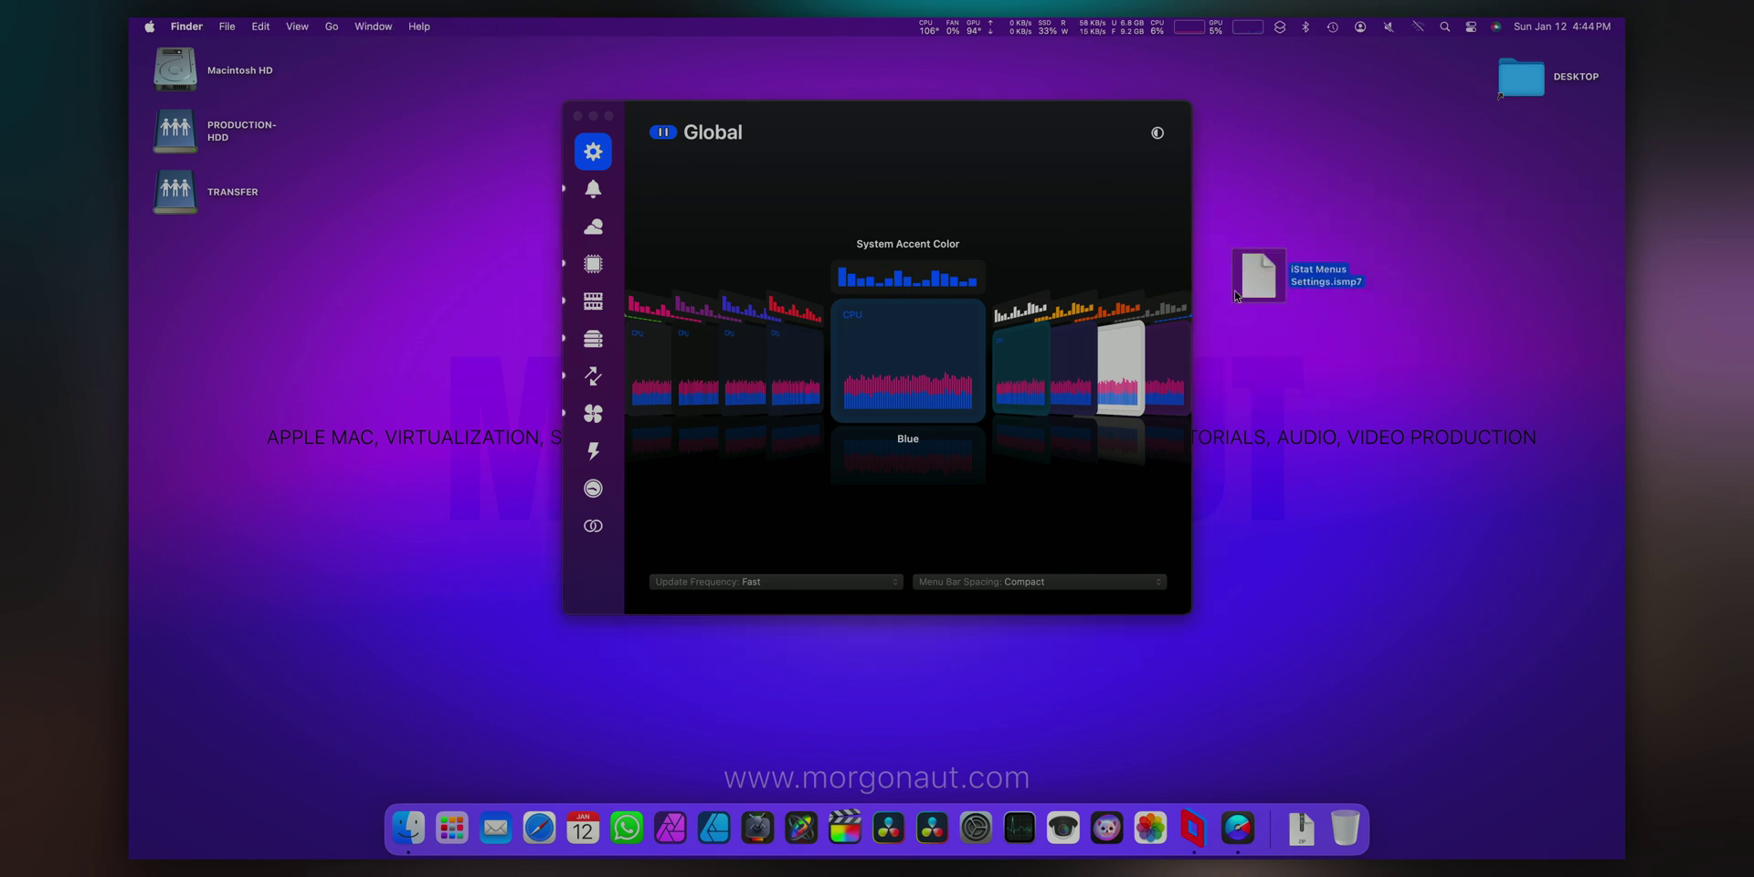
Step: Import the saved iStat Menus Settings.ismp7 file from the Documents folder
left_click(906, 169)
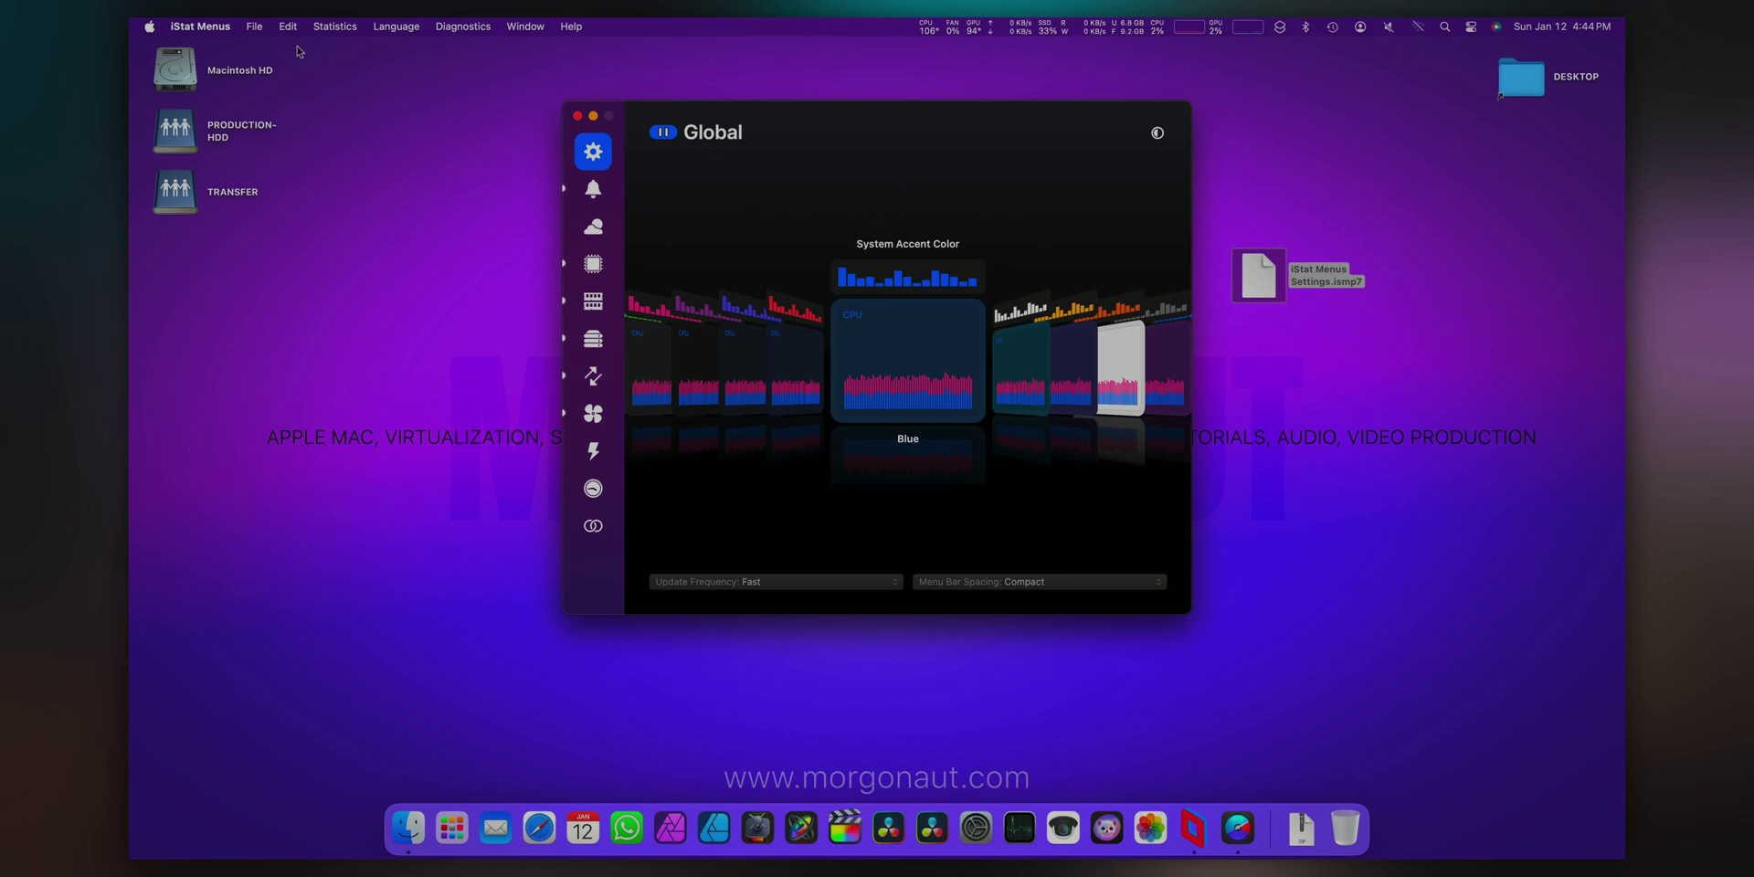
left_click(255, 26)
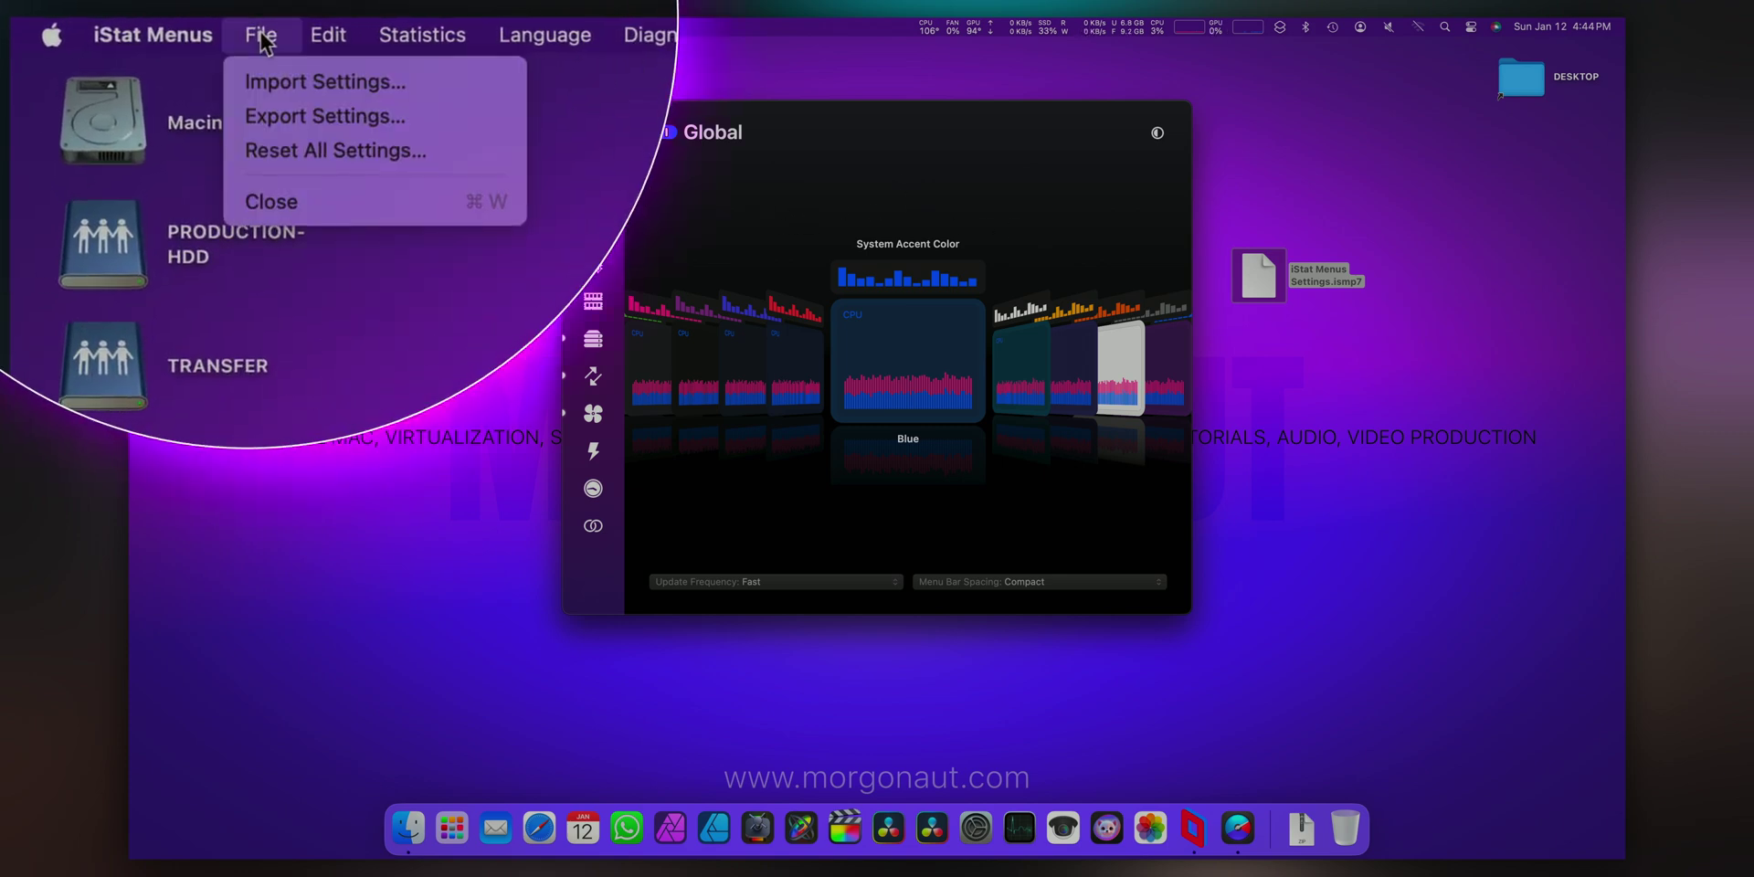
left_click(310, 84)
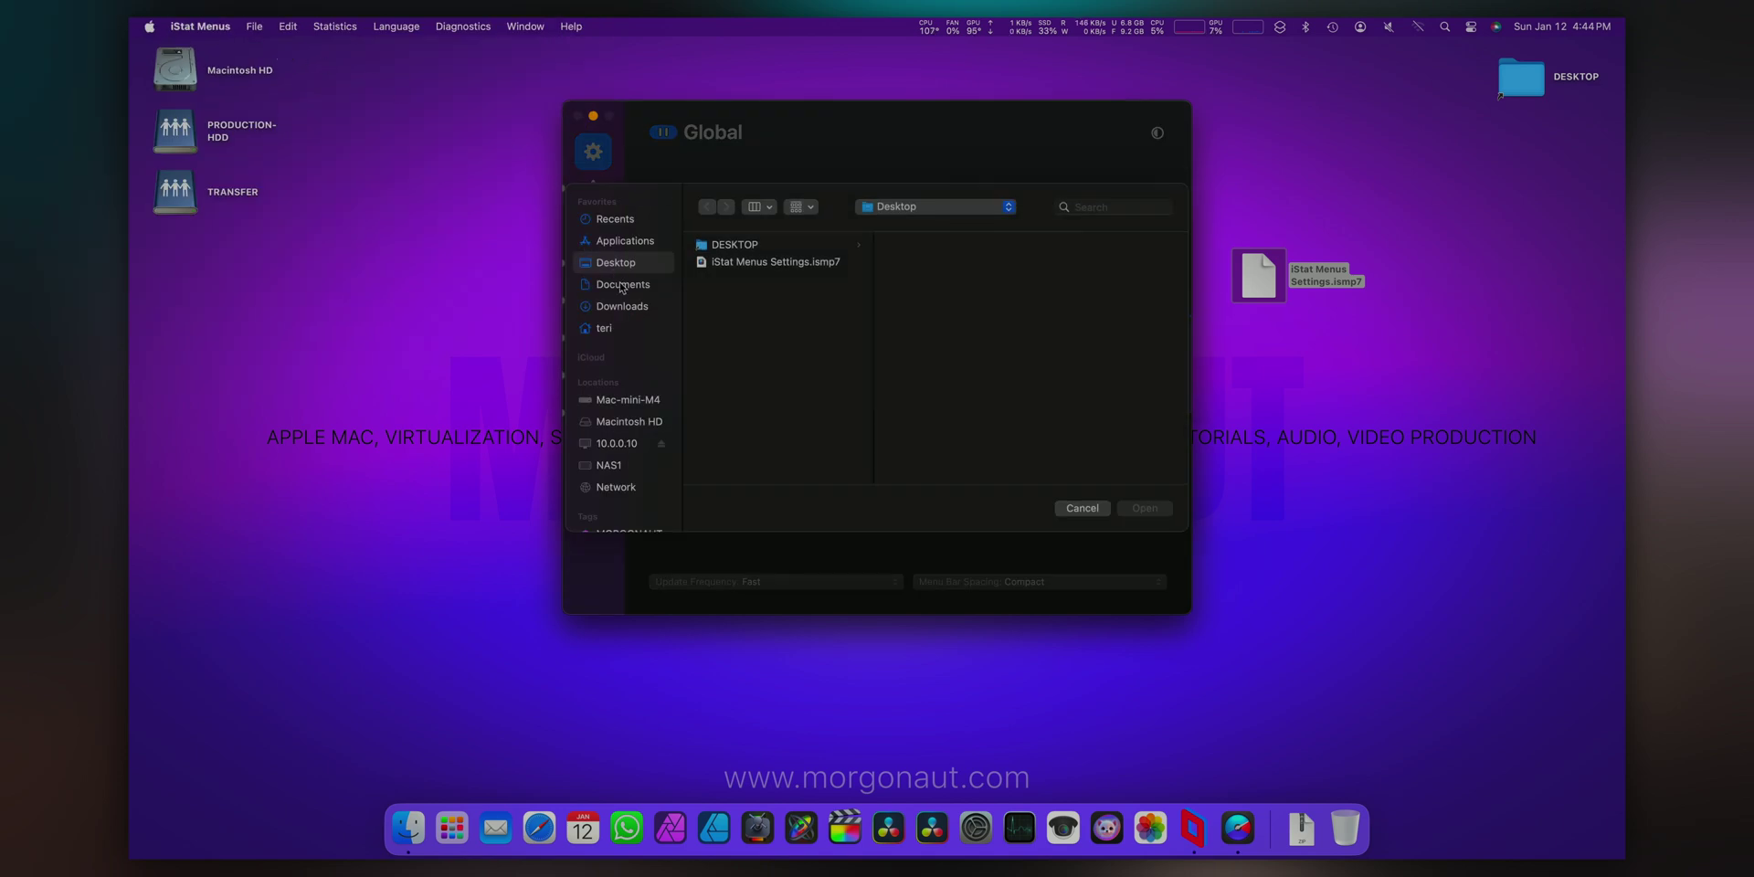
left_click(622, 286)
left_click(759, 281)
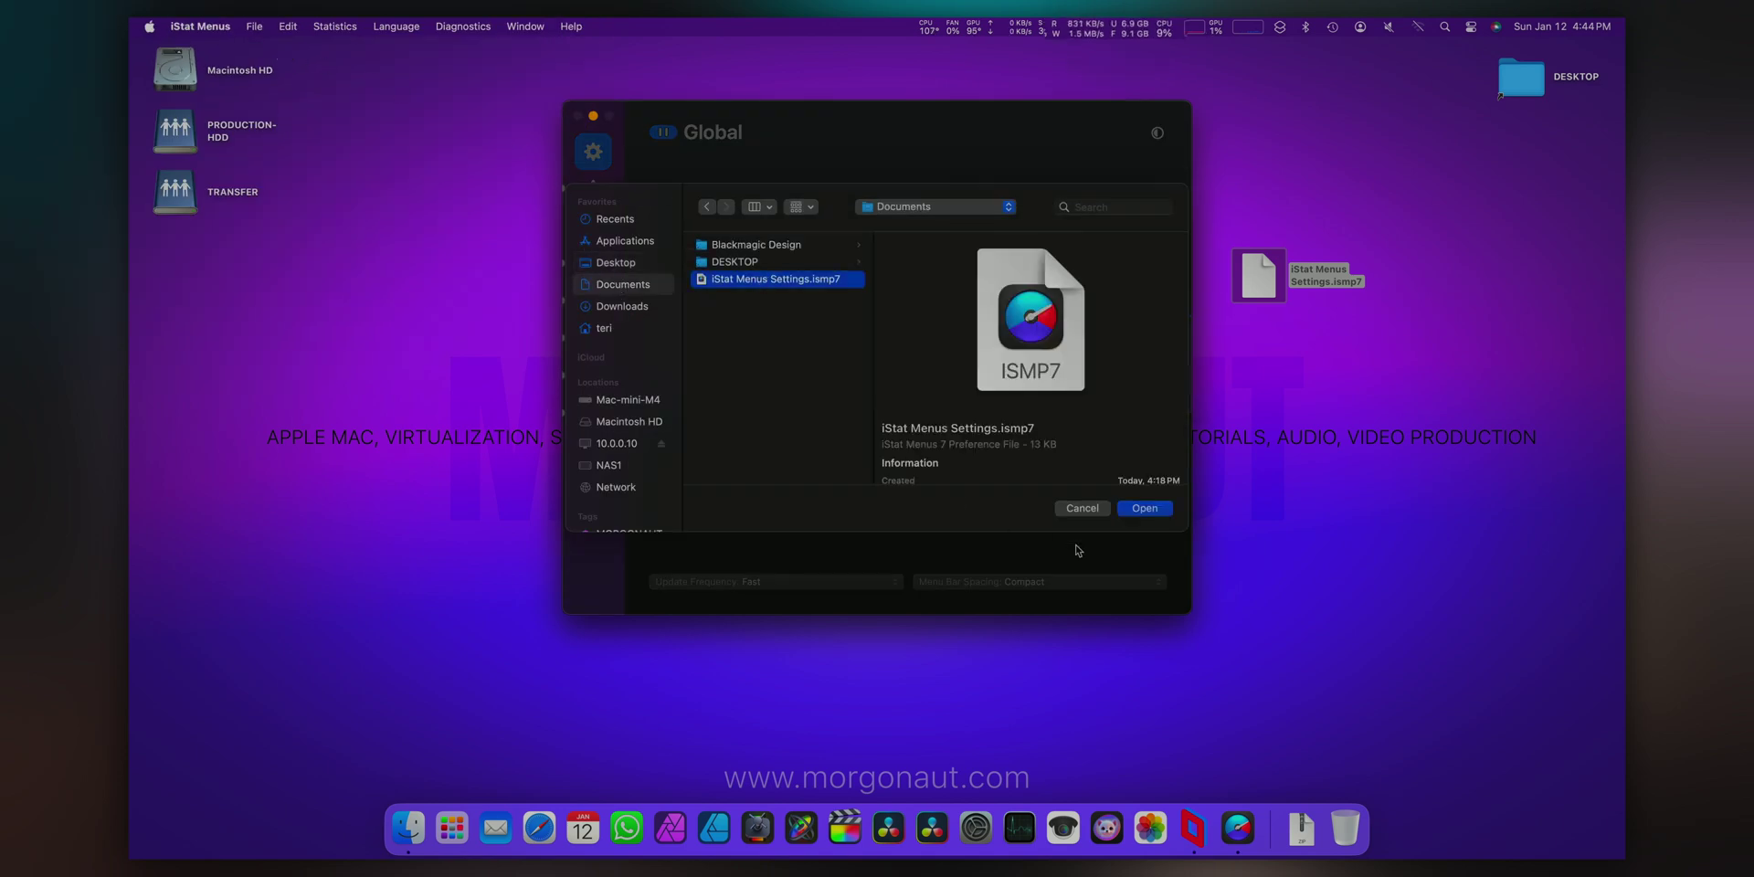
left_click(1151, 508)
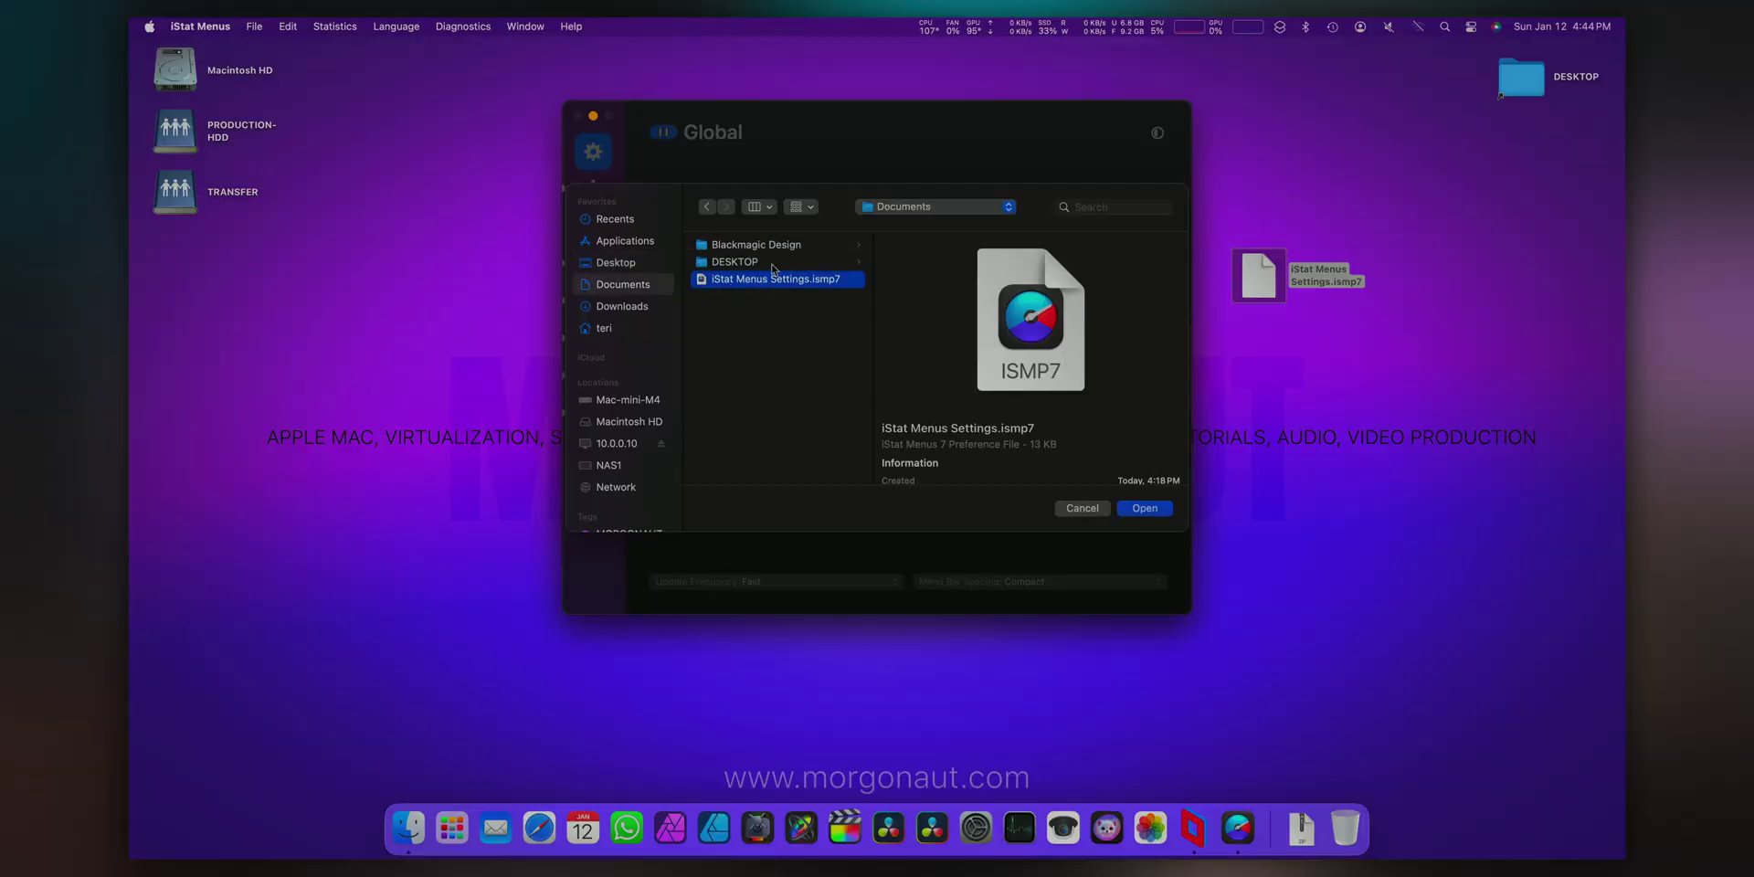
left_click(1147, 509)
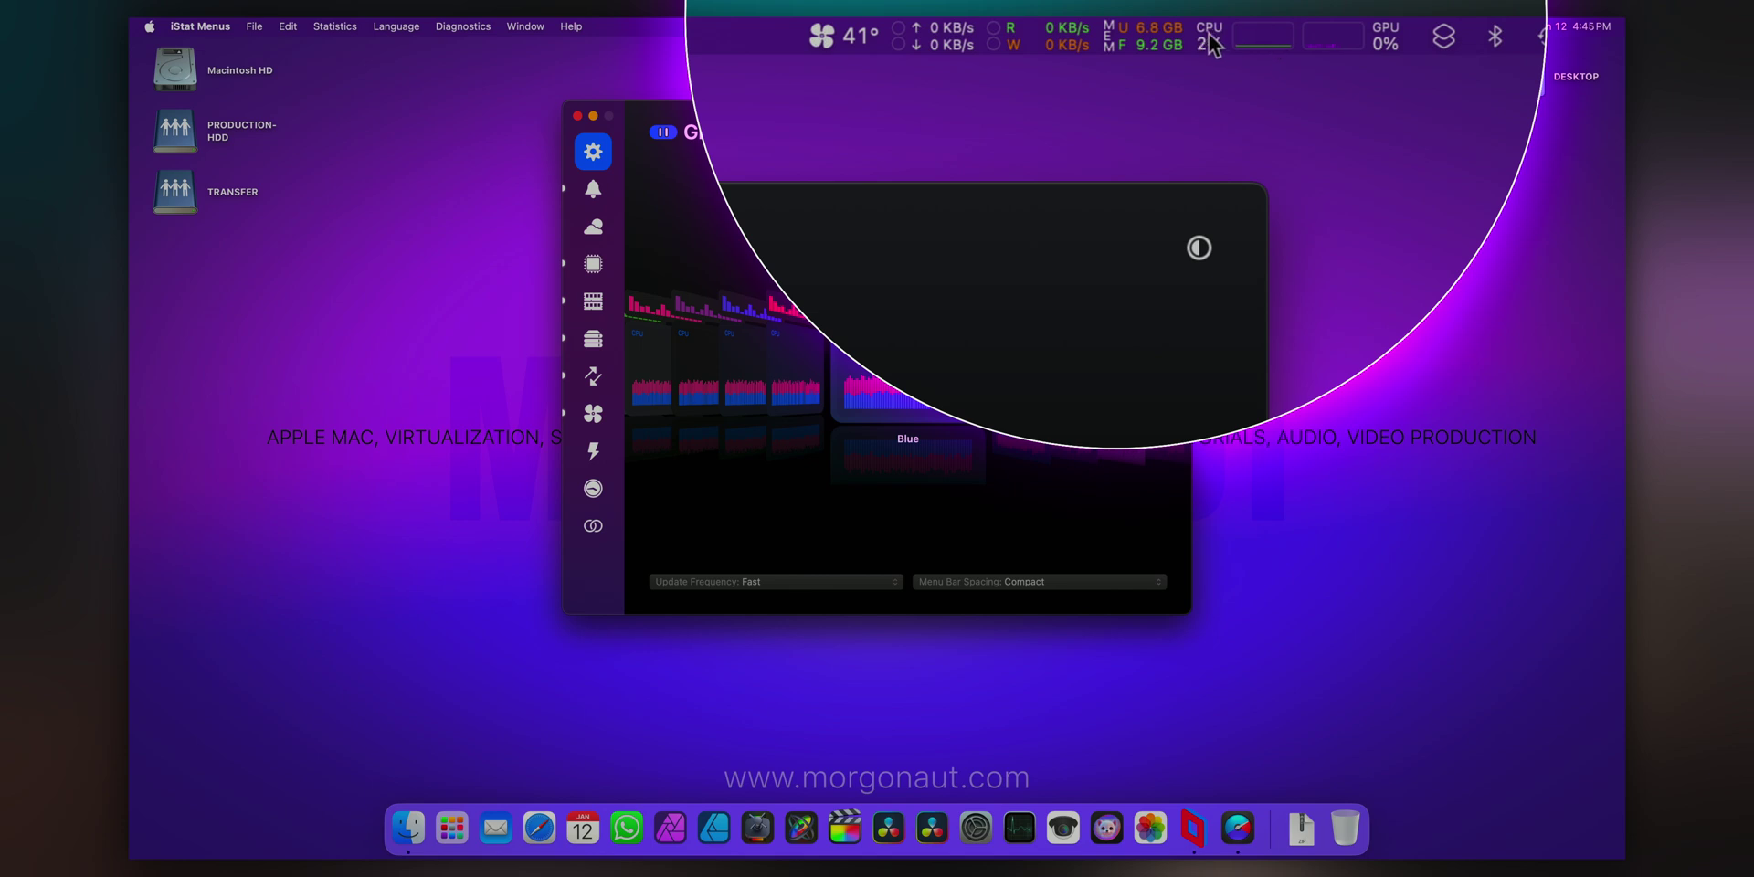
Step: Check the memory, disk and network details of the imported menu bar items
left_click(1151, 39)
left_click(1150, 42)
left_click(1044, 43)
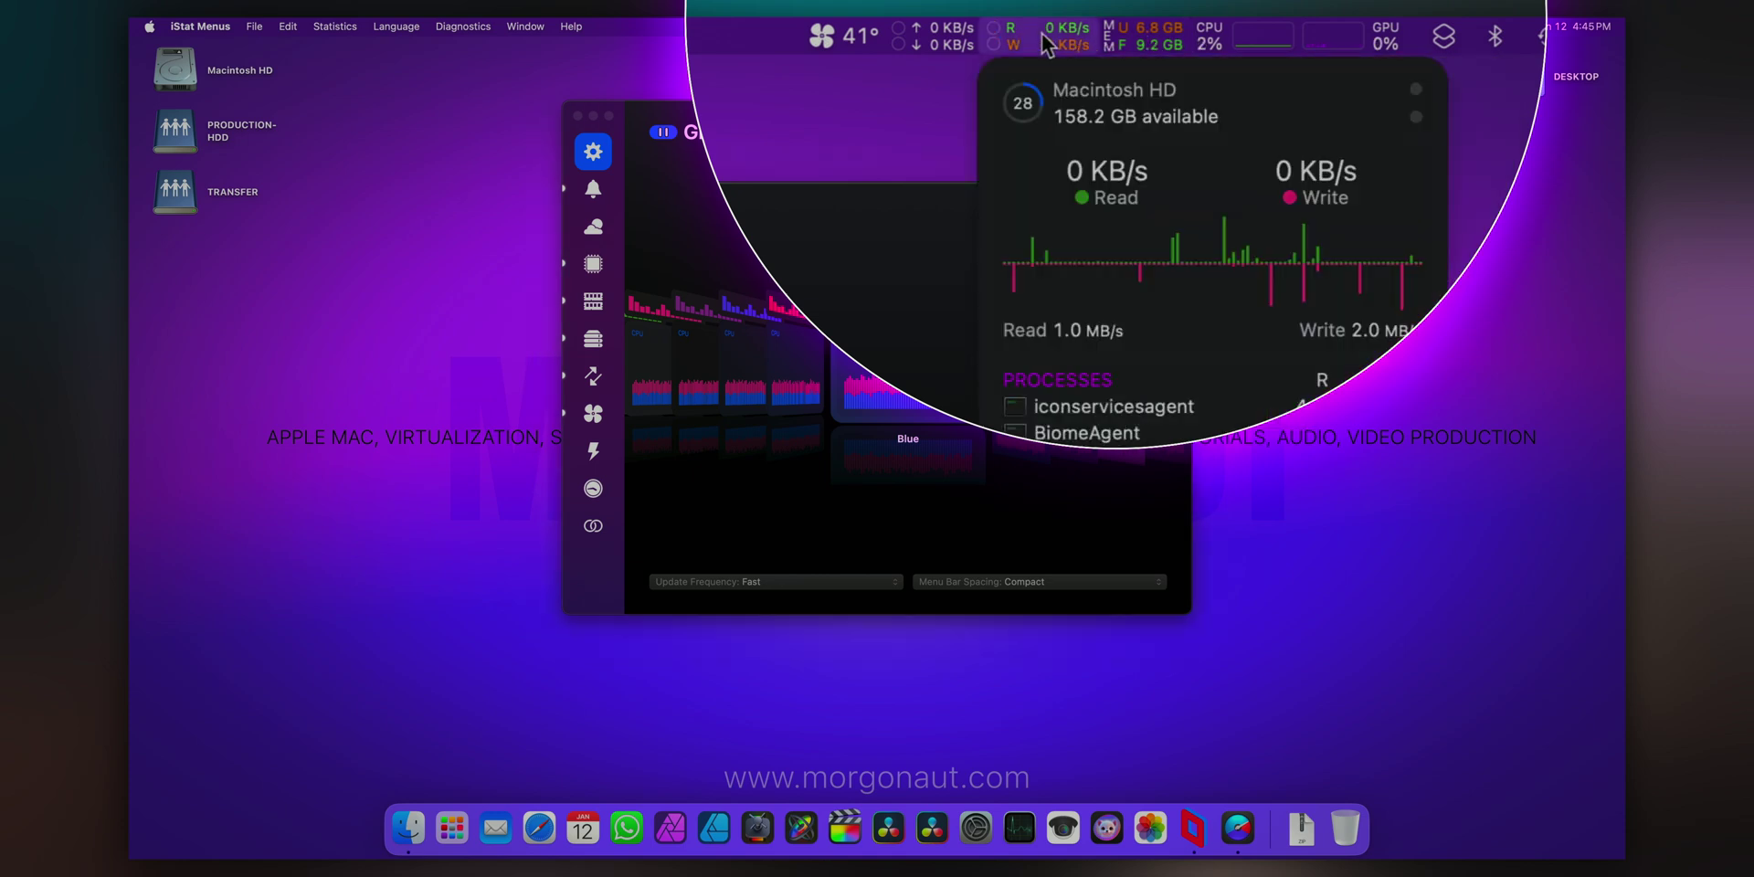
left_click(1044, 43)
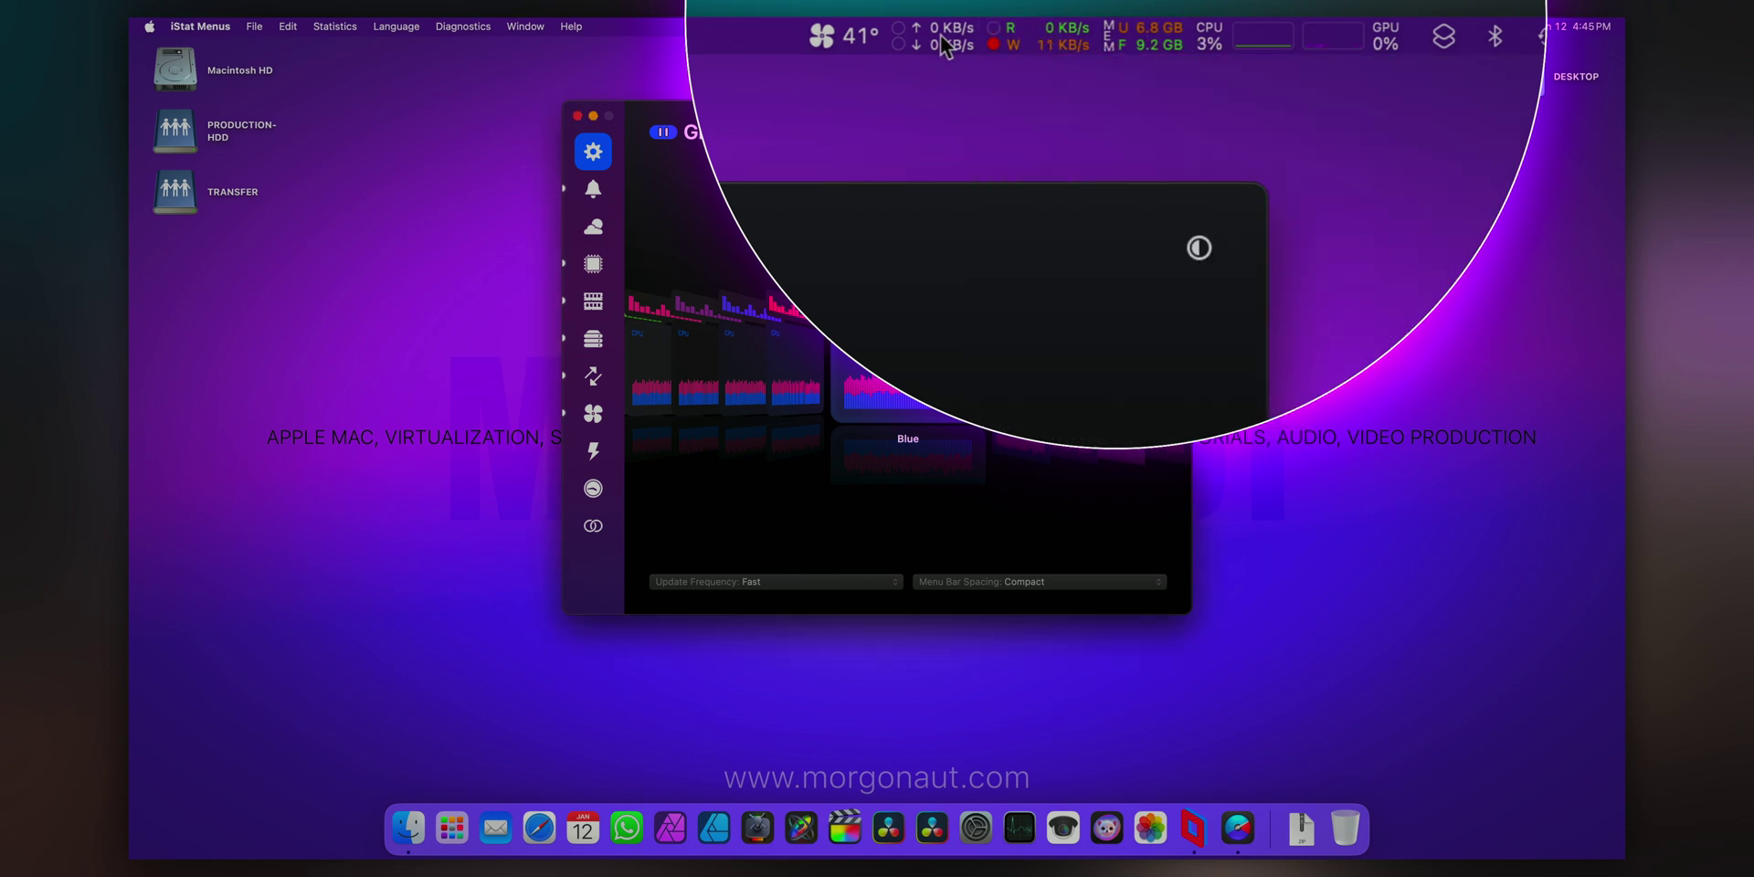
left_click(938, 40)
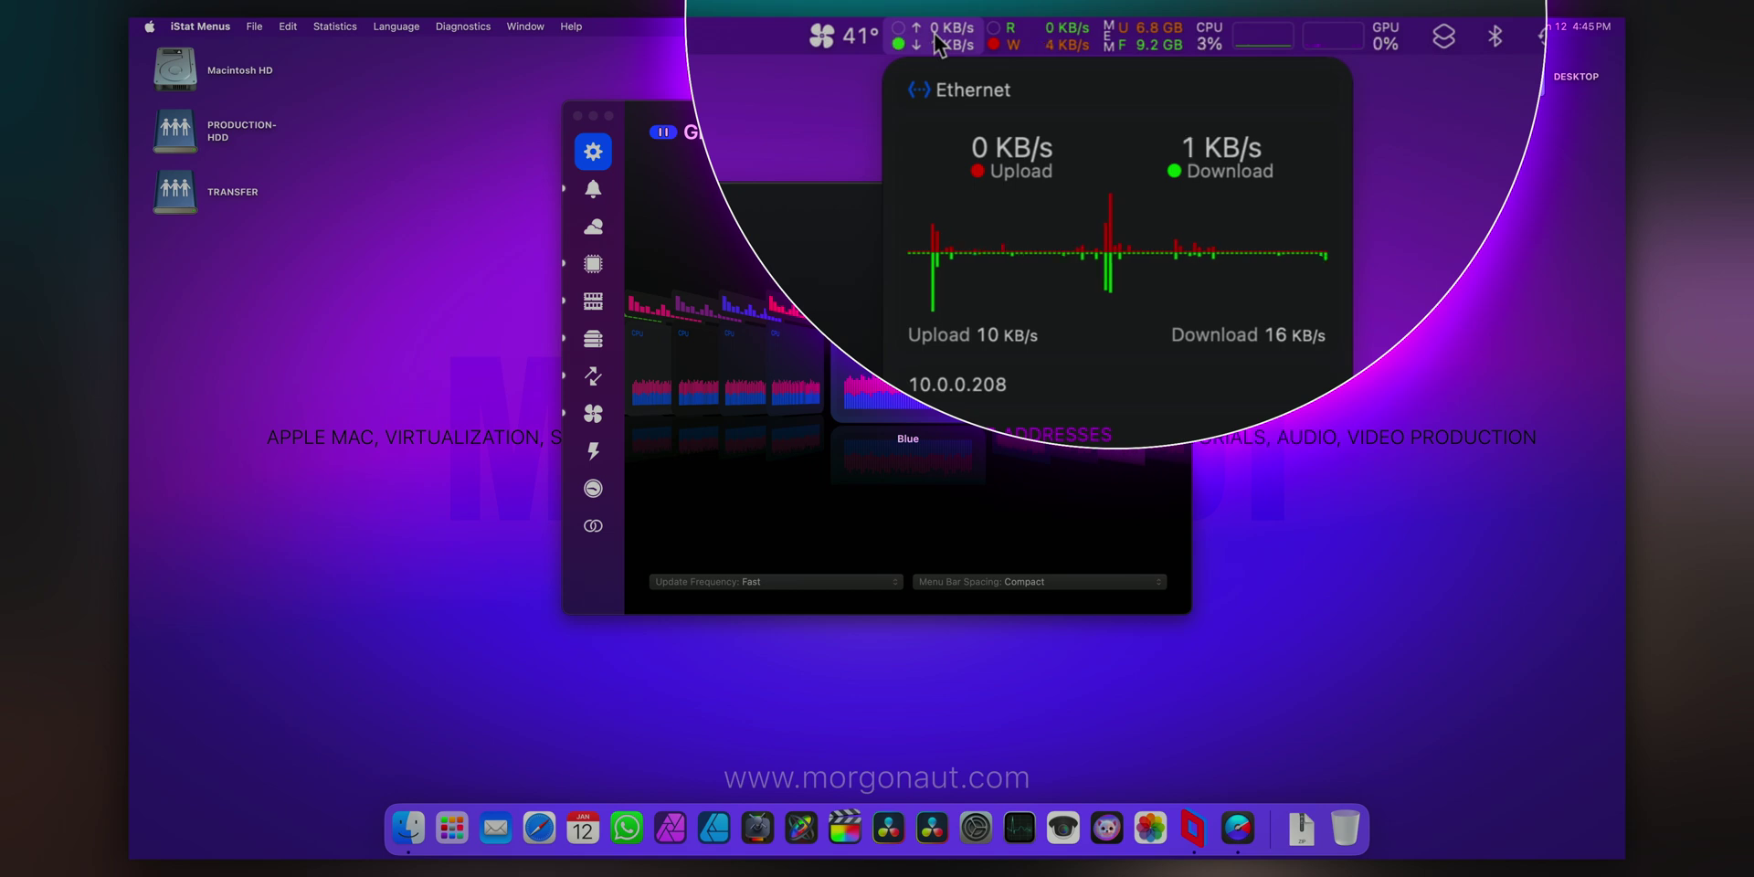
left_click(937, 40)
Step: Examine the Sensors details from the menu bar, including the frequency, fan and power history graphs
left_click(859, 38)
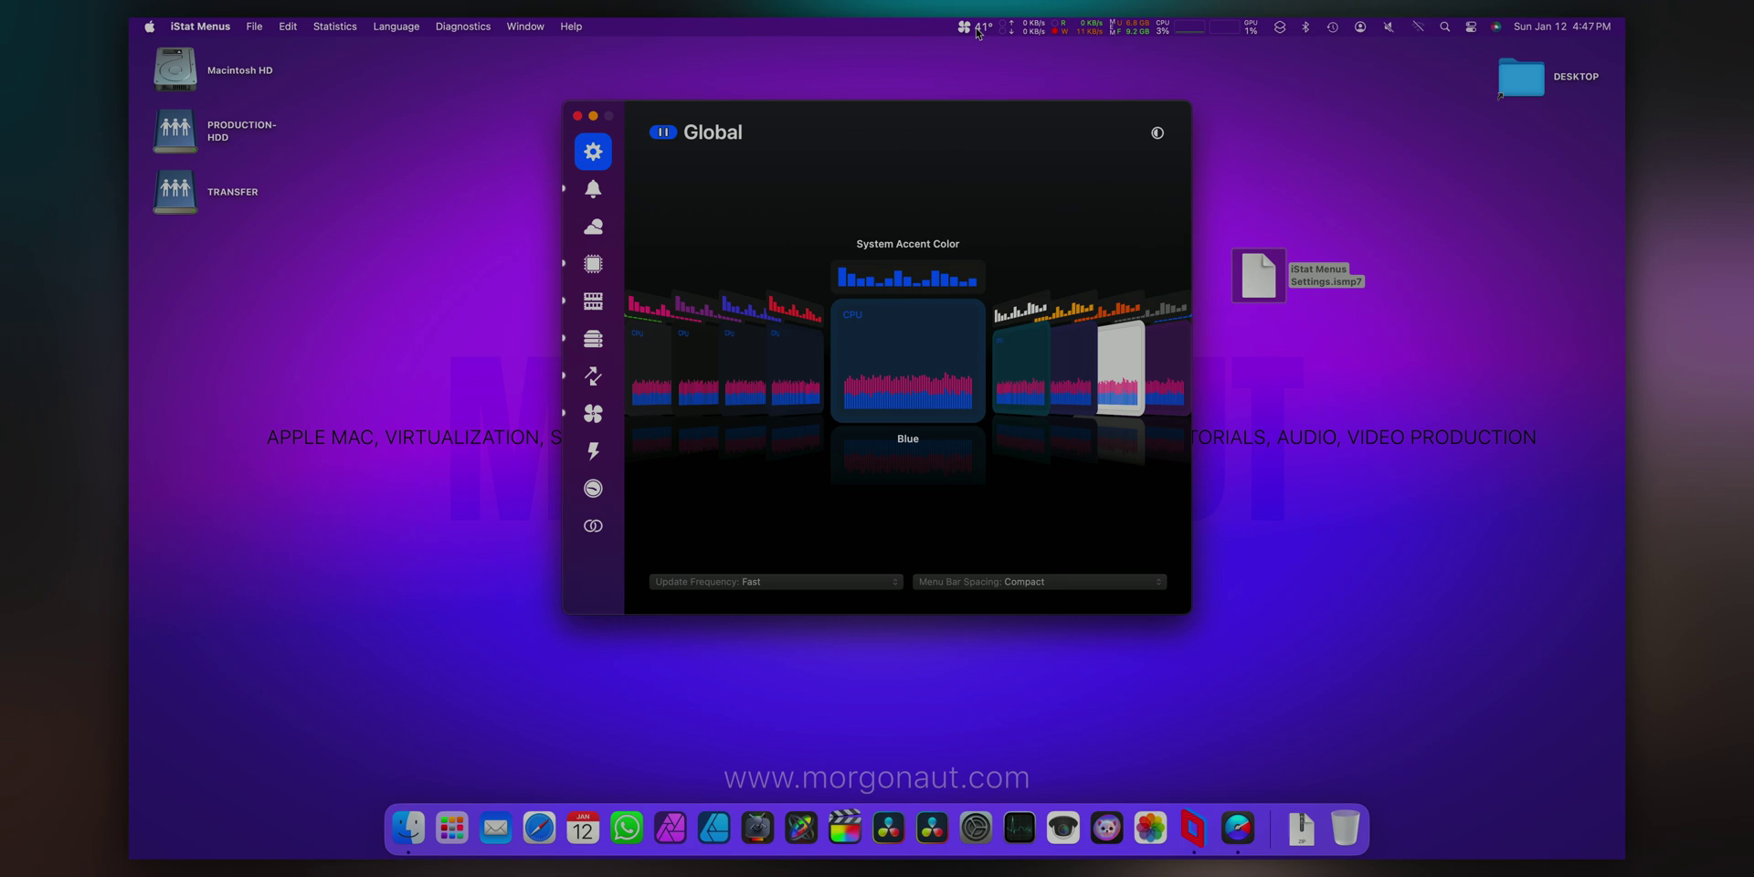
left_click(976, 28)
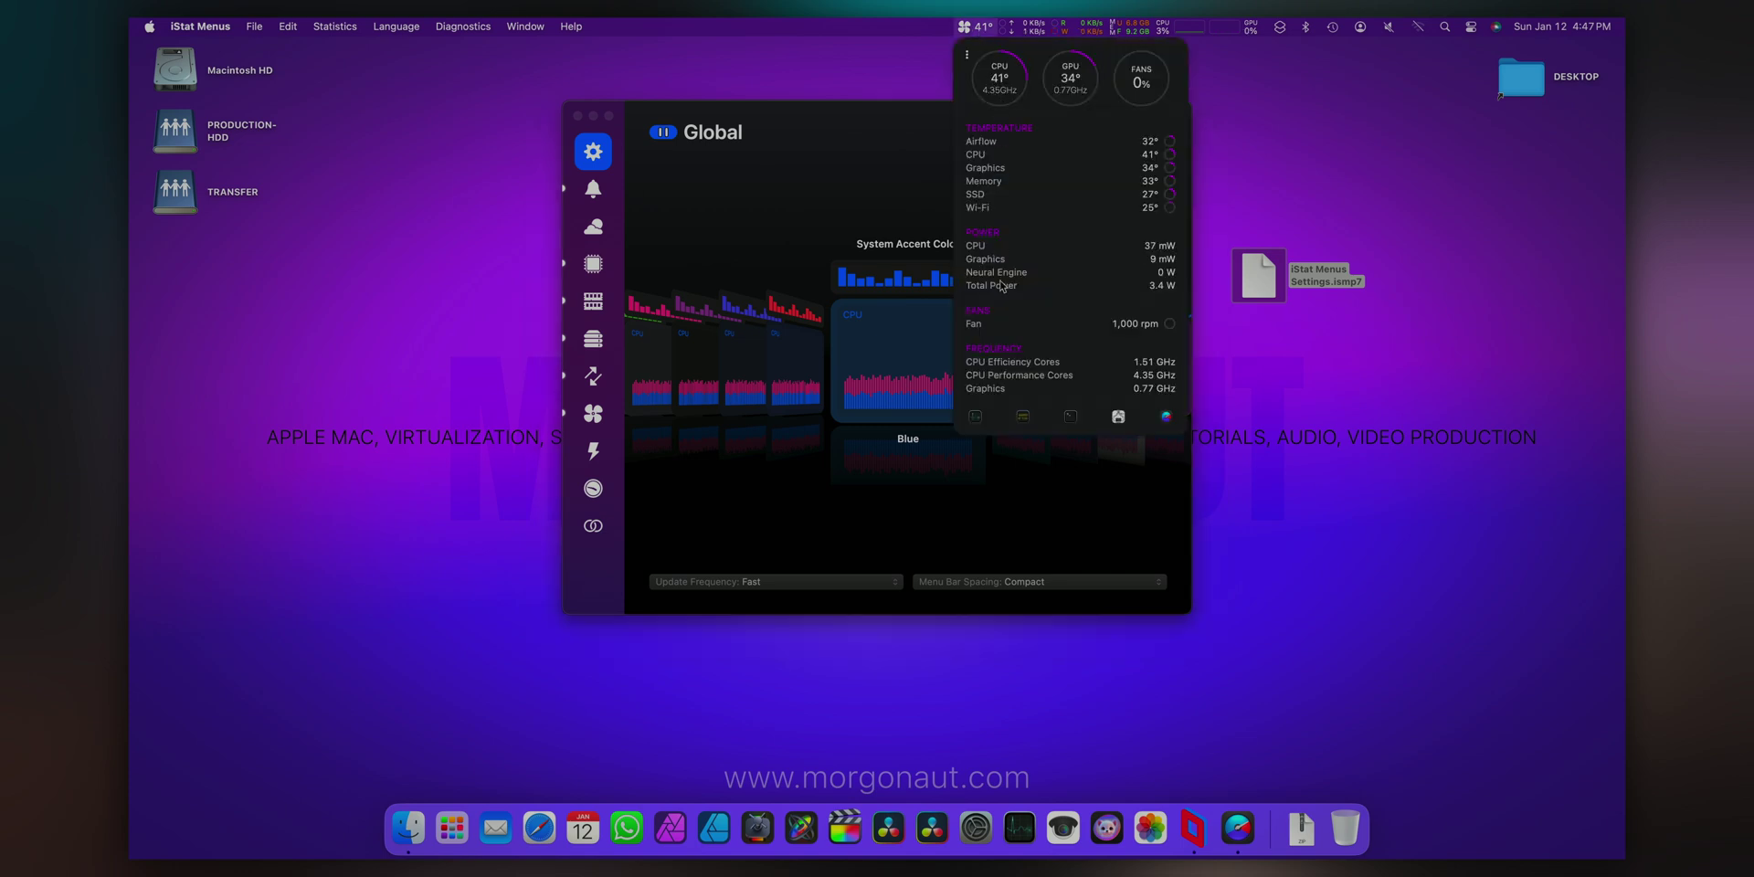
mouse_move(1081, 365)
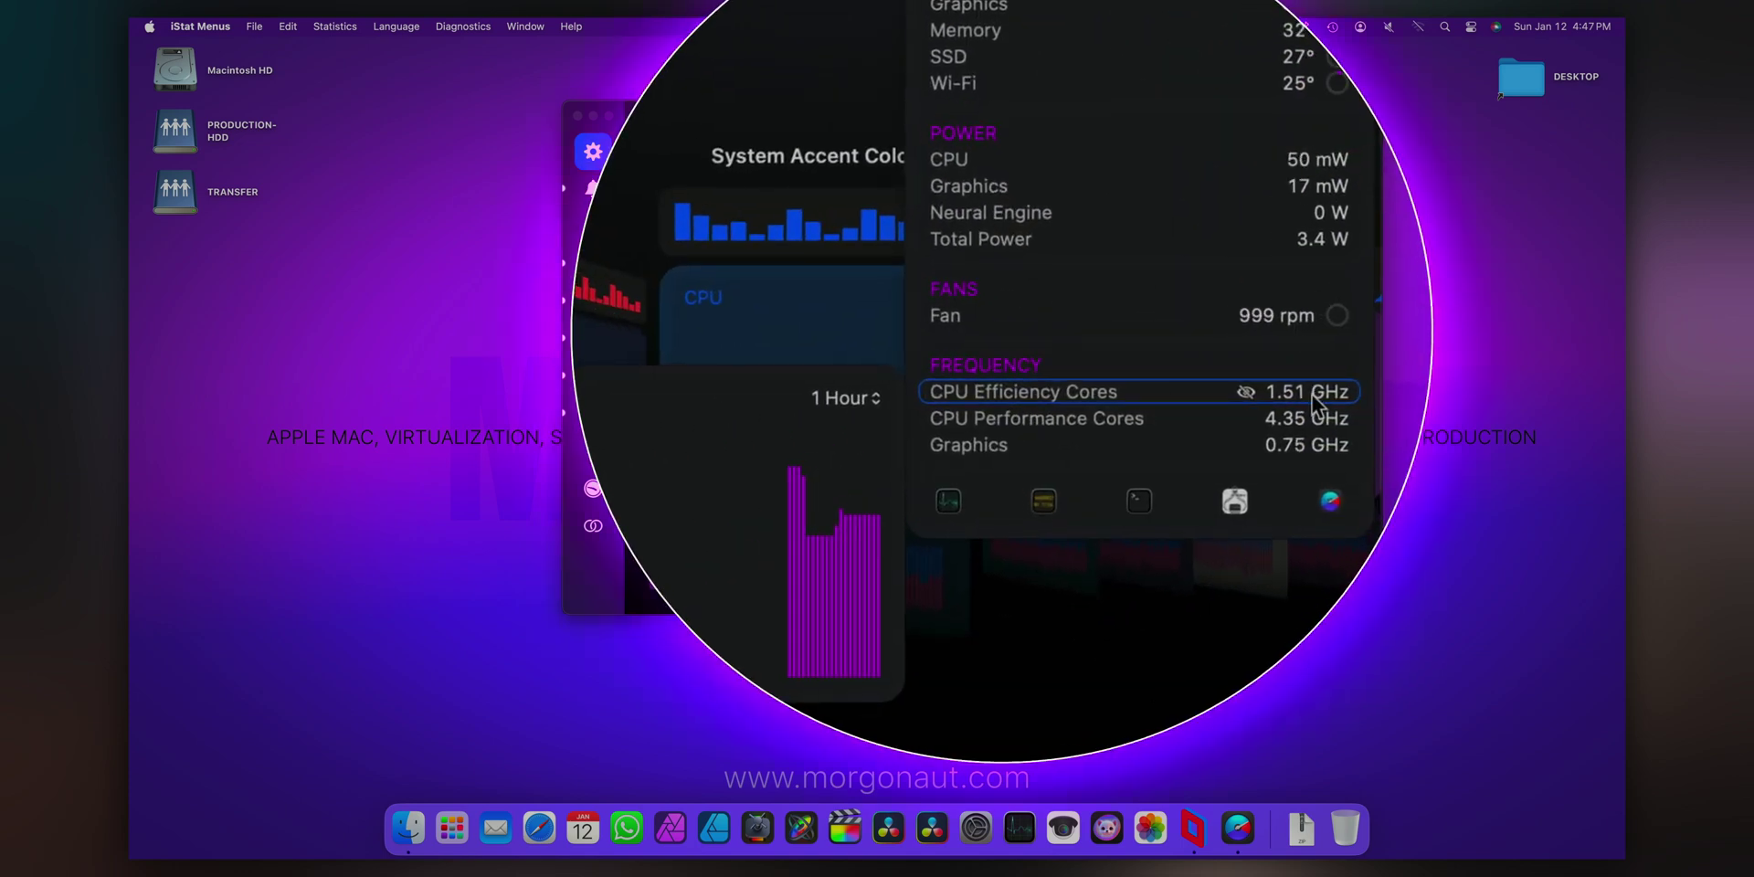
mouse_move(1320, 422)
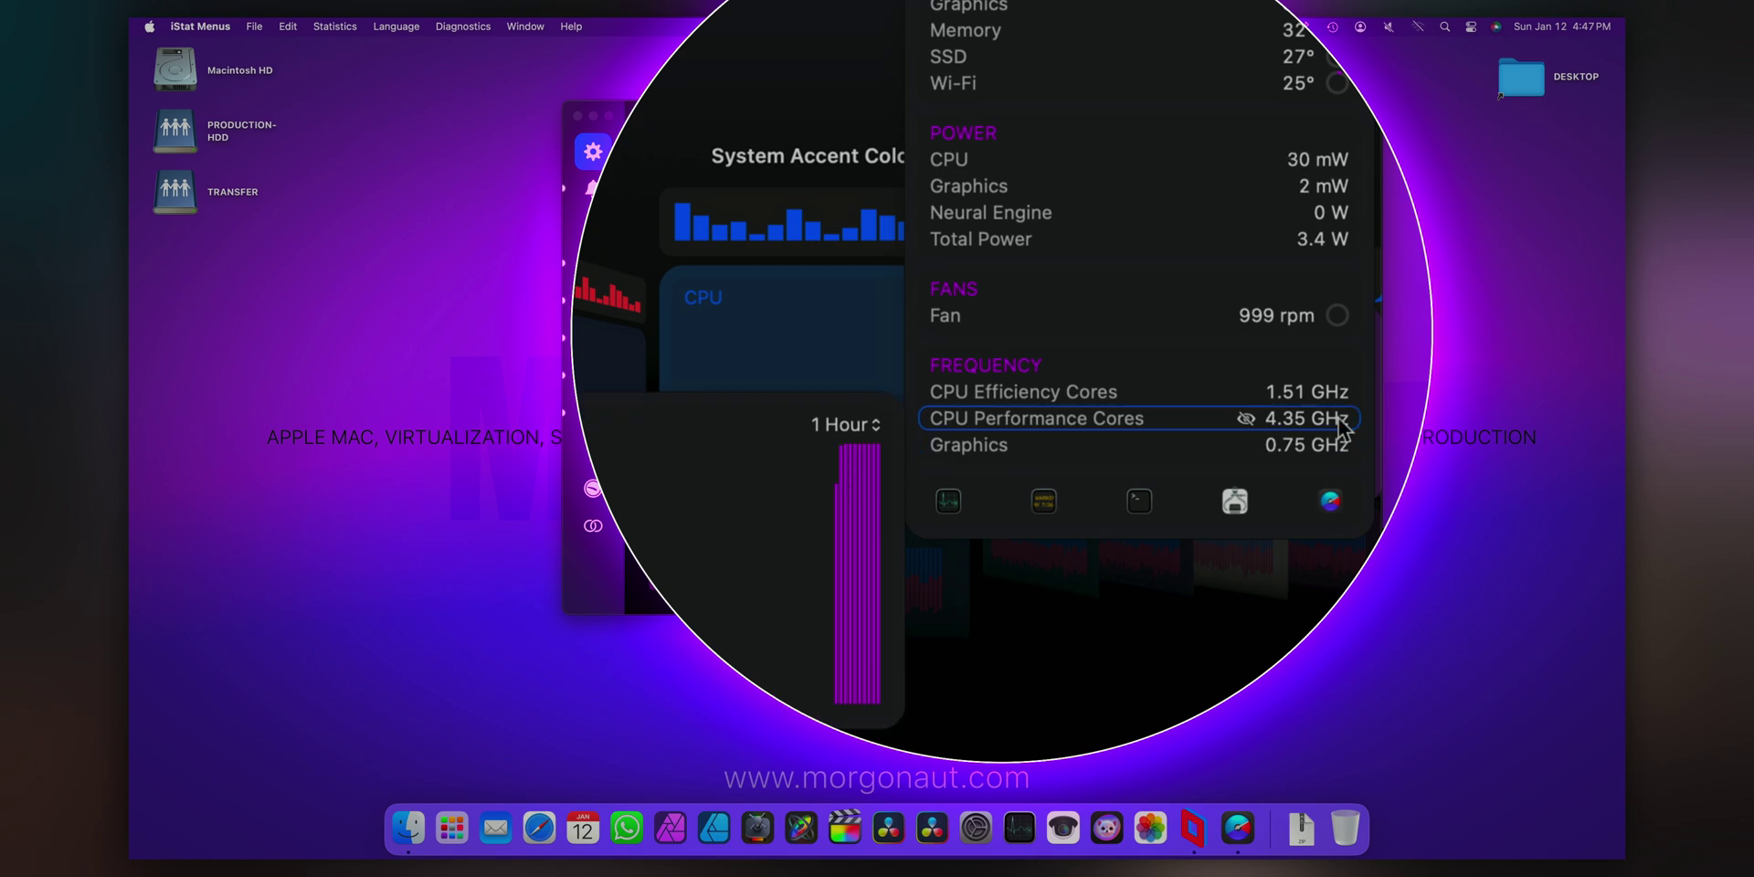
mouse_move(1320, 449)
mouse_move(830, 523)
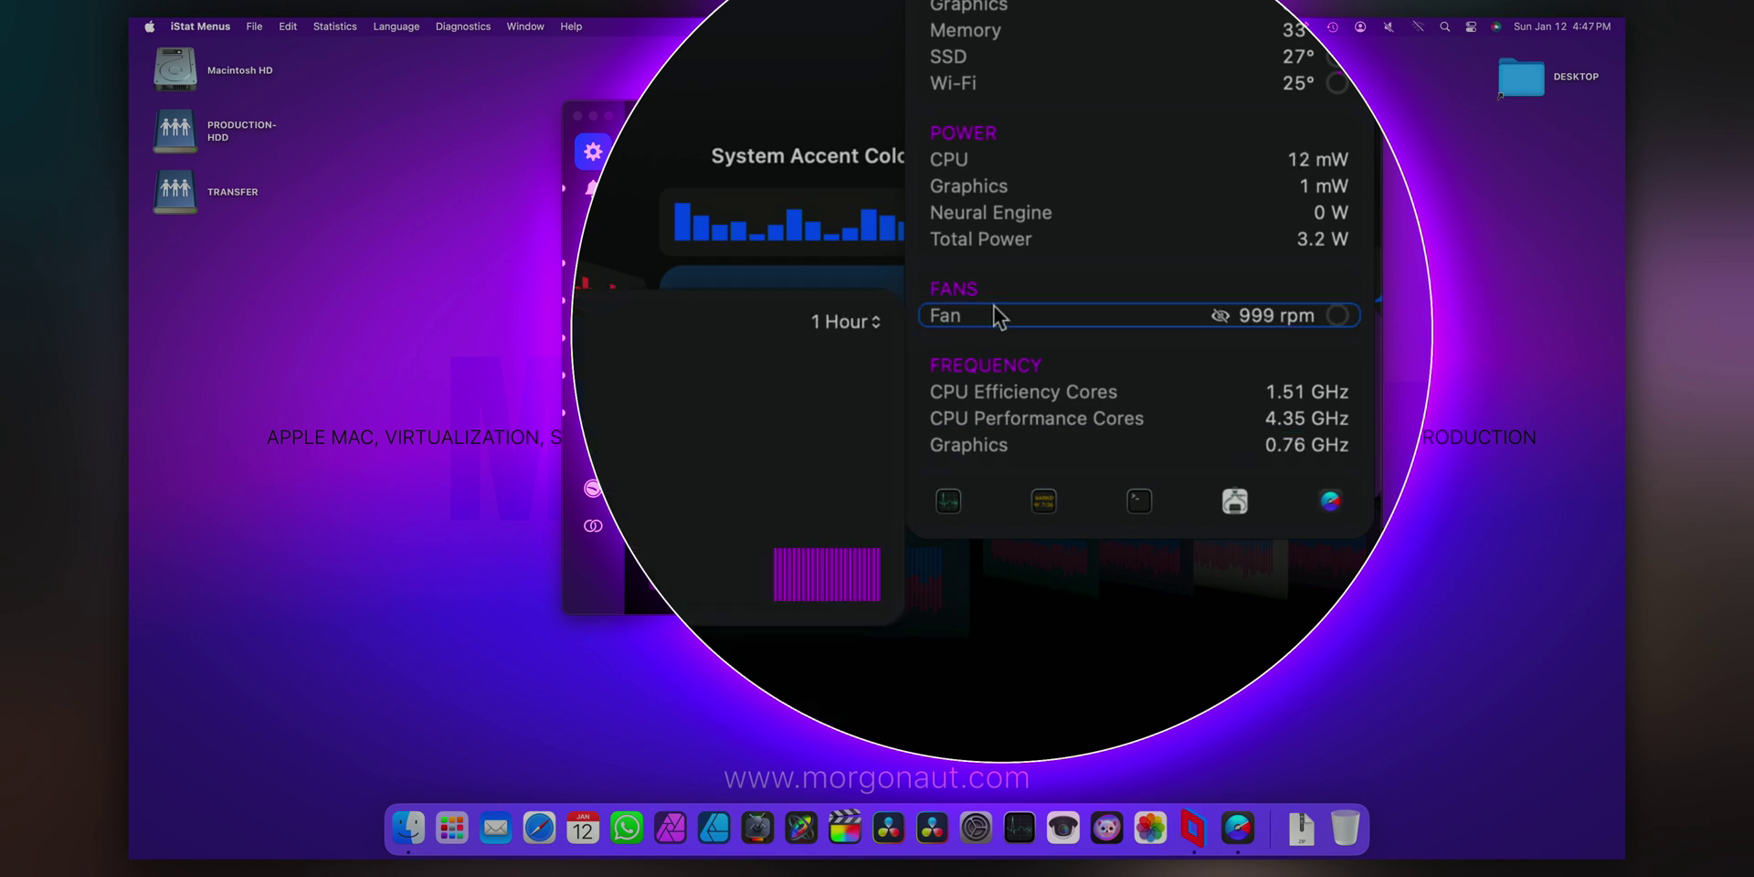
mouse_move(968, 218)
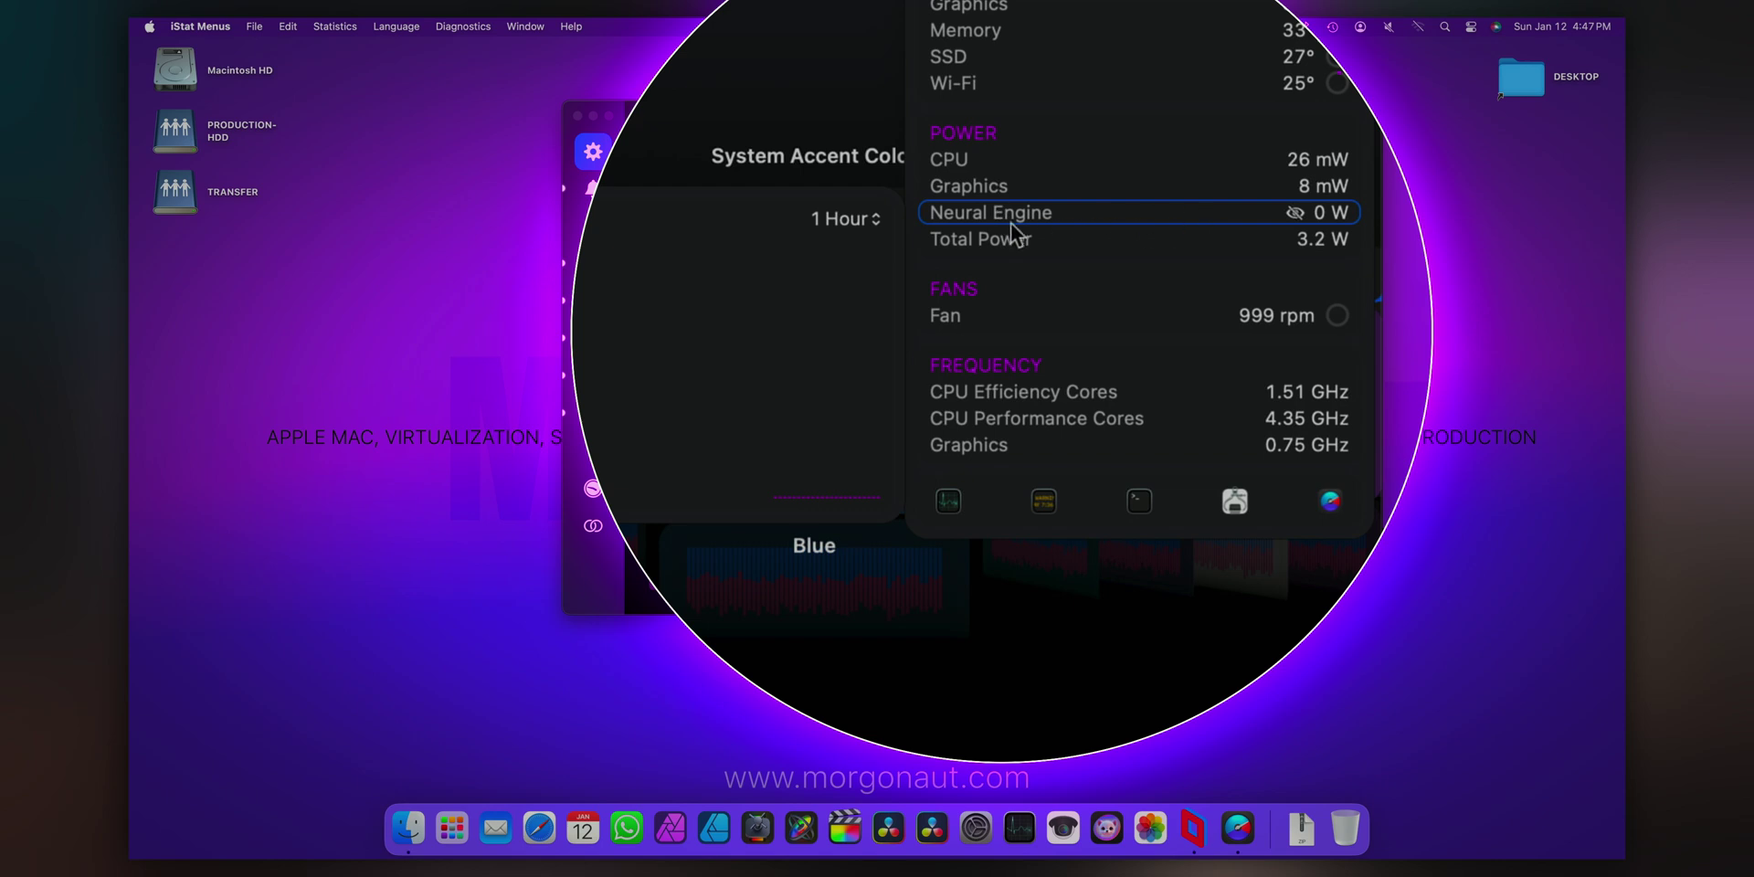